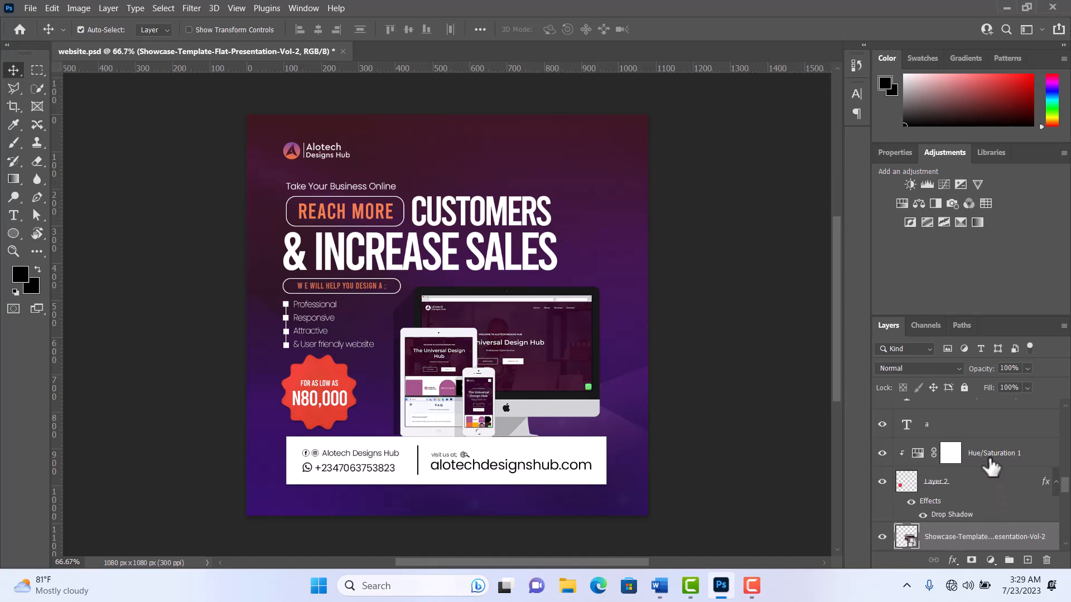
- Look through the flyer's layer stack, from the bottom background layers to the upper text layers
{"action": "scroll", "coordinate": [991, 466], "scroll_direction": "down", "scroll_amount": 3}
{"action": "scroll", "coordinate": [990, 464], "scroll_direction": "down", "scroll_amount": 6}
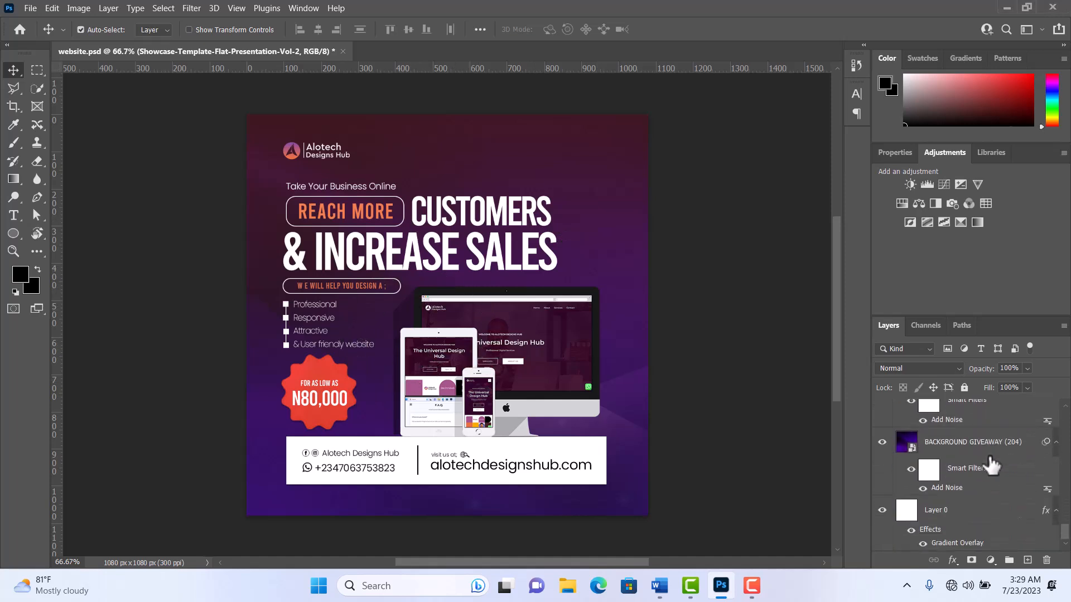
{"action": "scroll", "coordinate": [990, 462], "scroll_direction": "up", "scroll_amount": 6}
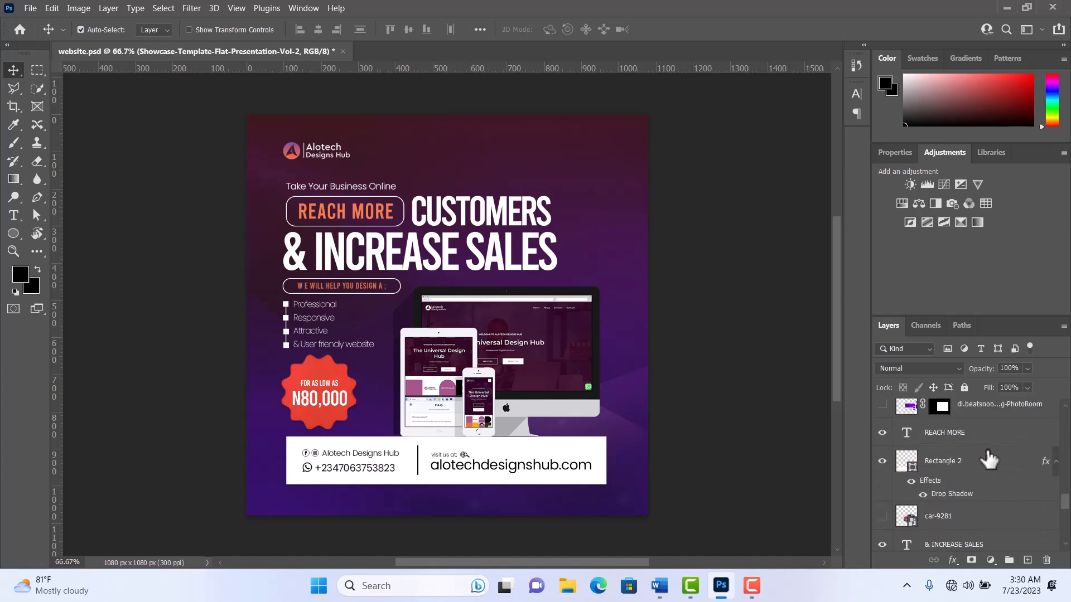
{"action": "scroll", "coordinate": [984, 452], "scroll_direction": "up", "scroll_amount": 5}
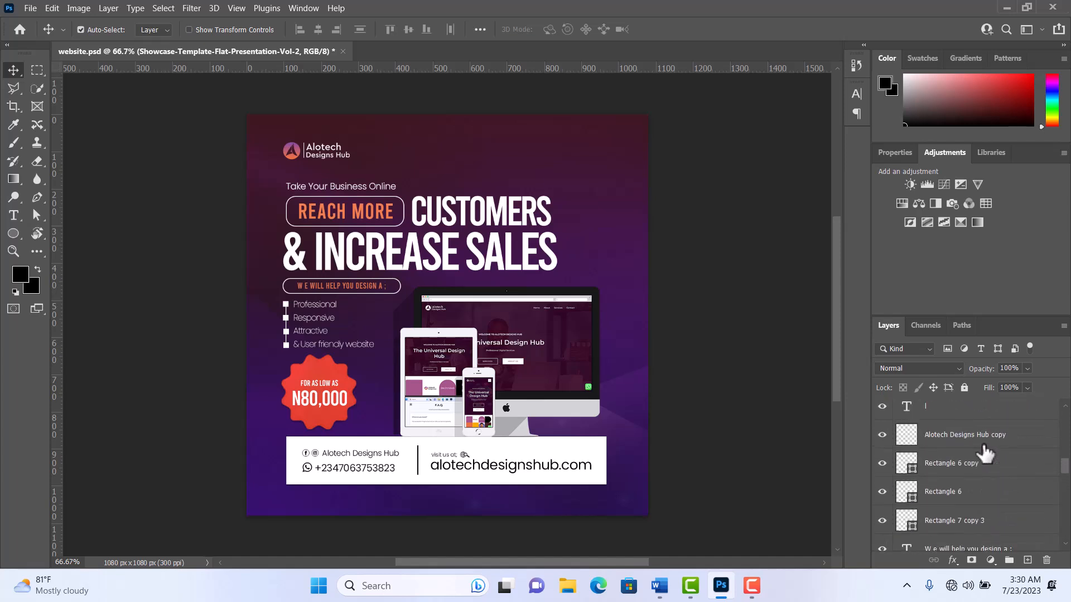
{"action": "scroll", "coordinate": [984, 451], "scroll_direction": "down", "scroll_amount": 5}
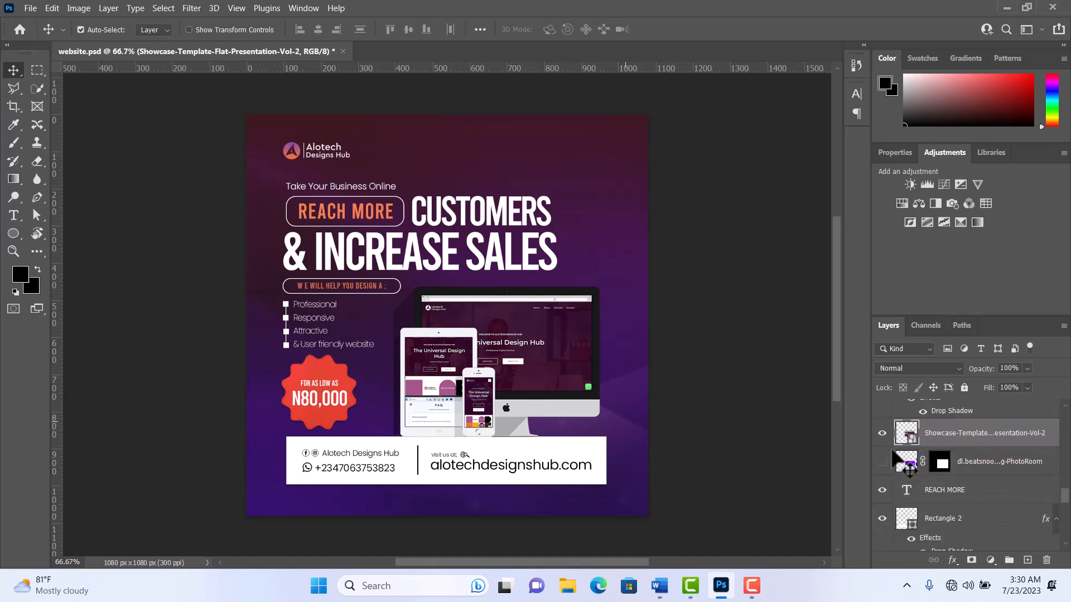
{"action": "scroll", "coordinate": [937, 466], "scroll_direction": "up", "scroll_amount": 6}
{"action": "scroll", "coordinate": [935, 458], "scroll_direction": "up", "scroll_amount": 5}
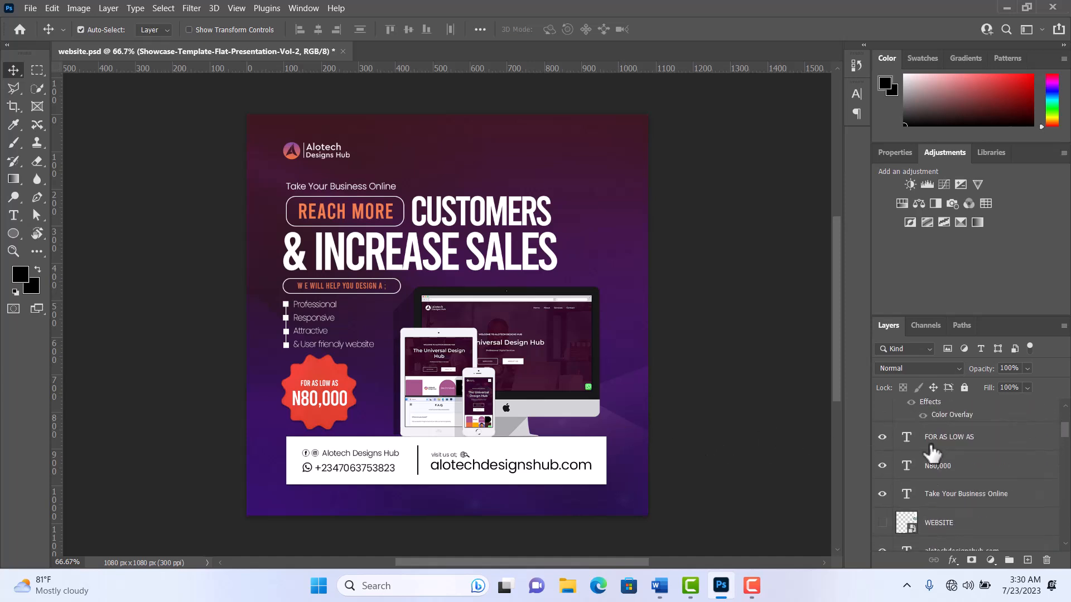
- Toggle the blue dl.beatsnoop layer and the BACKGROUND GIVEAWAY (204) layer off and on to compare the background
{"action": "left_click", "coordinate": [636, 376]}
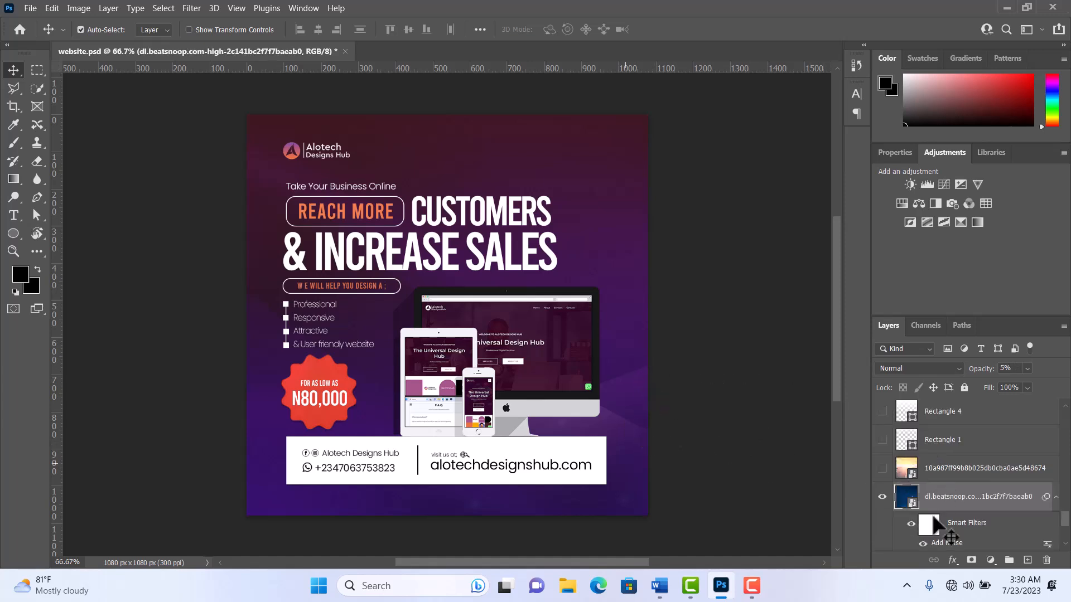
{"action": "left_click", "coordinate": [881, 497]}
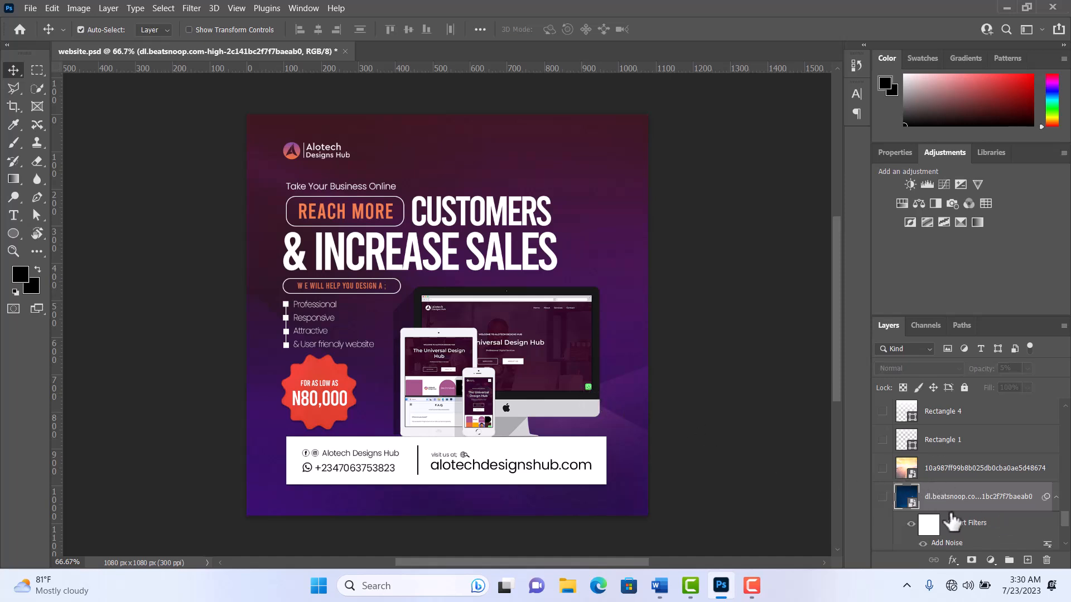
{"action": "scroll", "coordinate": [953, 522], "scroll_direction": "down", "scroll_amount": 3}
{"action": "left_click", "coordinate": [881, 483]}
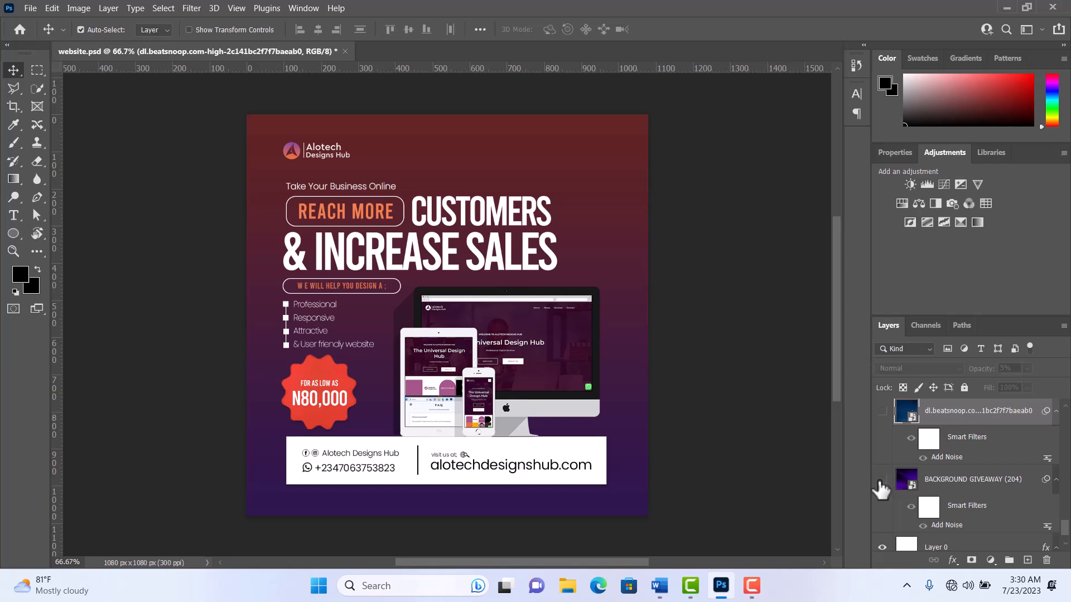
{"action": "left_click", "coordinate": [881, 411]}
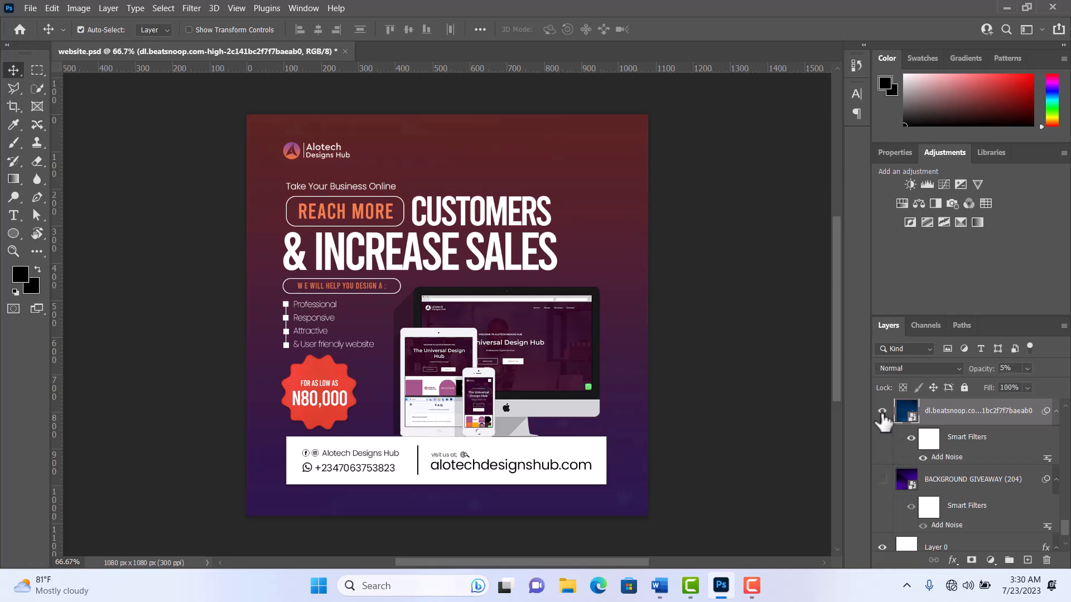
{"action": "left_click", "coordinate": [882, 479]}
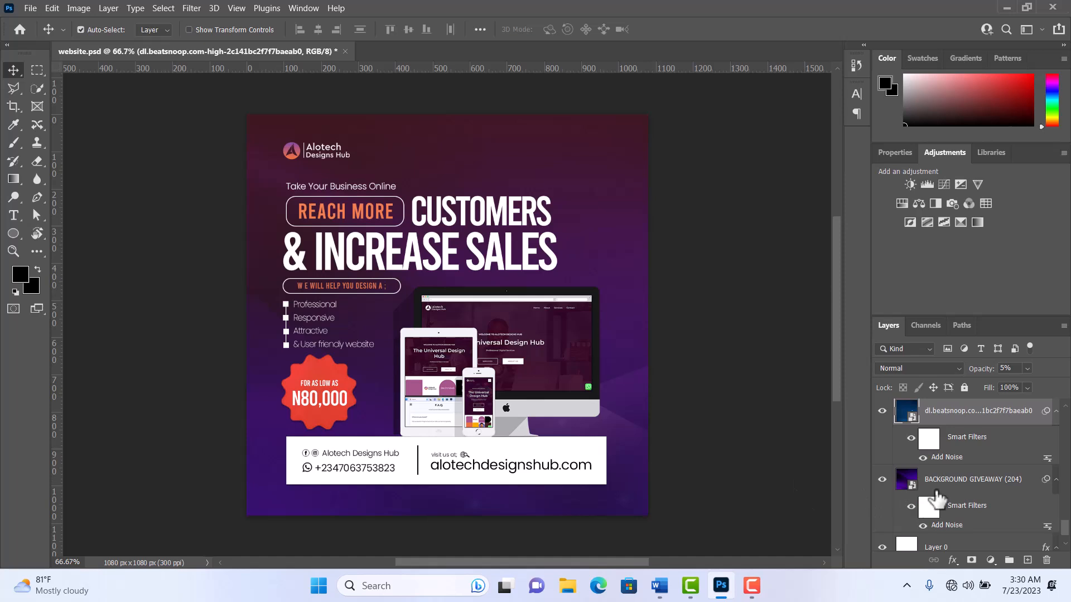
- Hide and reshow Layer 0 to check its contribution to the background
{"action": "scroll", "coordinate": [930, 499], "scroll_direction": "down", "scroll_amount": 1}
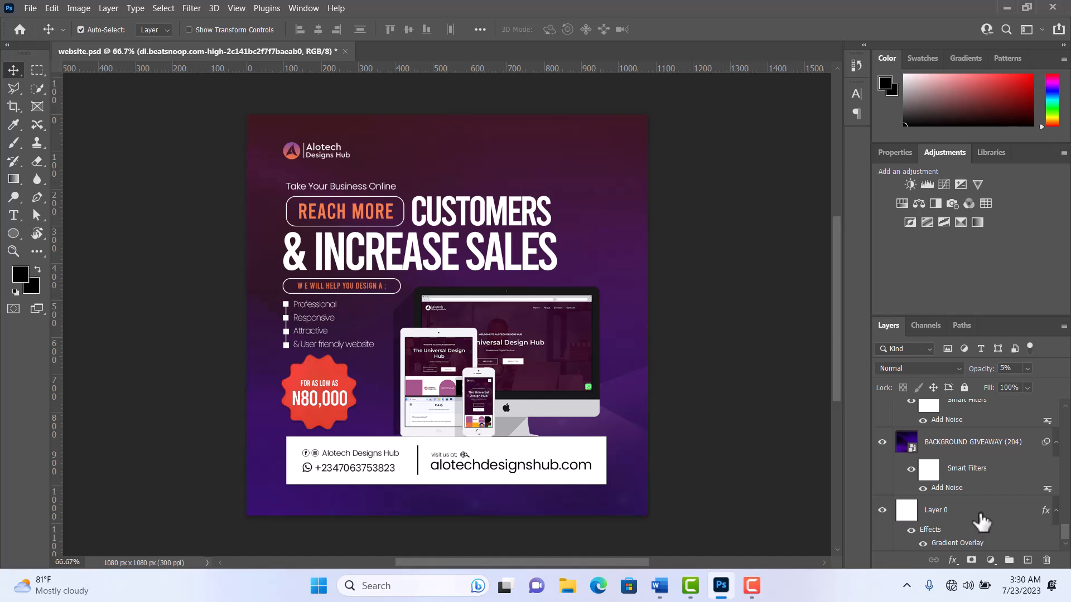
{"action": "left_click", "coordinate": [882, 510]}
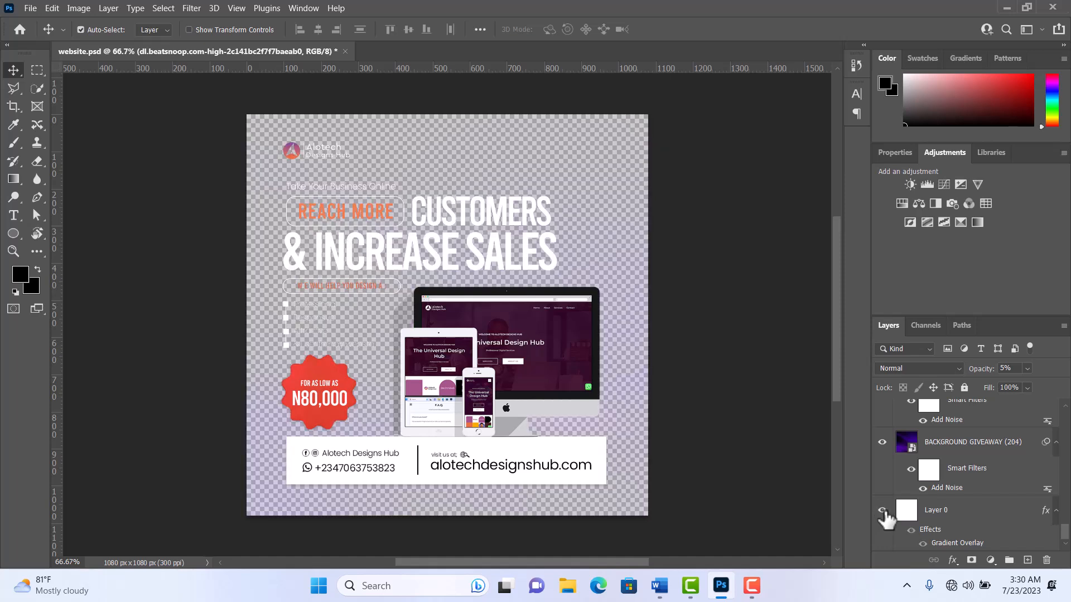
{"action": "left_click", "coordinate": [882, 511]}
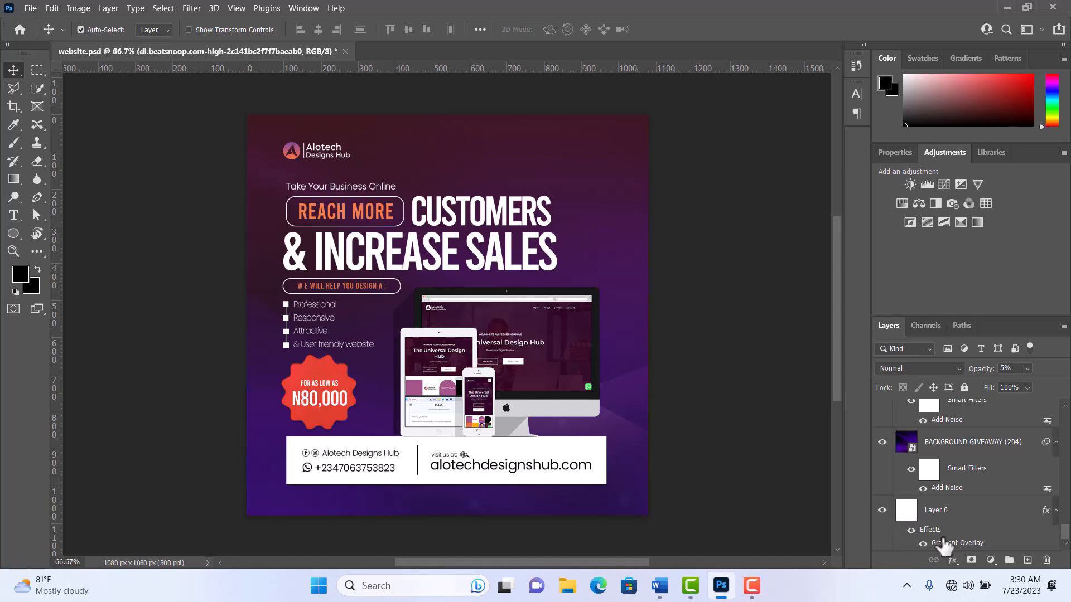
- Hide the BACKGROUND GIVEAWAY (204) and dl.beatsnoop layers and select Layer 0 to inspect its gradient overlay alone
{"action": "left_click", "coordinate": [882, 441]}
{"action": "scroll", "coordinate": [889, 447], "scroll_direction": "up", "scroll_amount": 2}
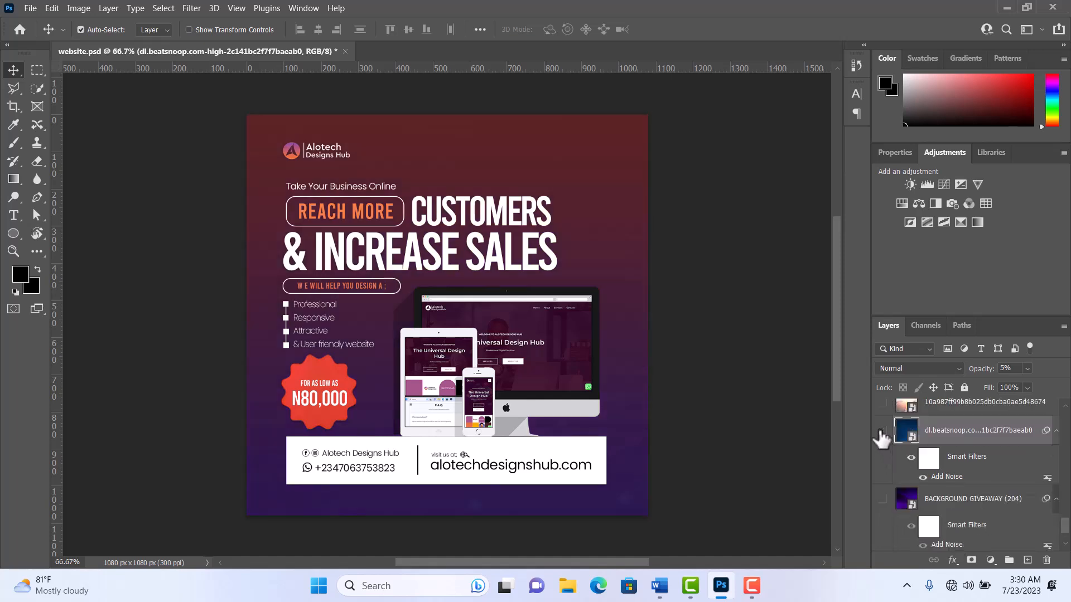
{"action": "left_click", "coordinate": [882, 430]}
{"action": "scroll", "coordinate": [881, 437], "scroll_direction": "down", "scroll_amount": 2}
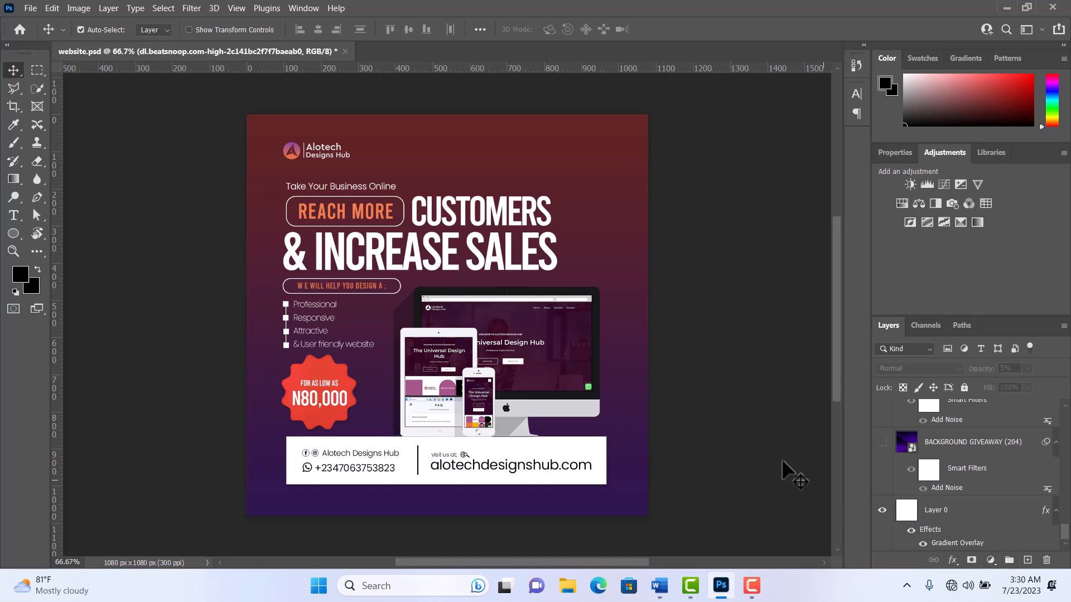
{"action": "left_click", "coordinate": [978, 520]}
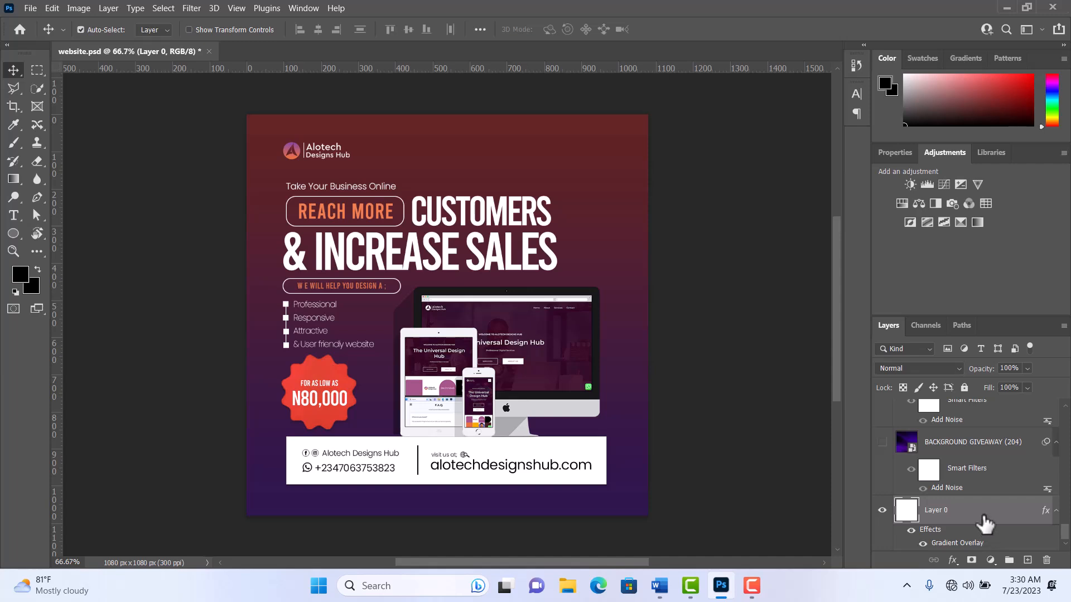
{"action": "scroll", "coordinate": [973, 488], "scroll_direction": "up", "scroll_amount": 1}
{"action": "scroll", "coordinate": [973, 538], "scroll_direction": "down", "scroll_amount": 1}
{"action": "scroll", "coordinate": [980, 496], "scroll_direction": "up", "scroll_amount": 1}
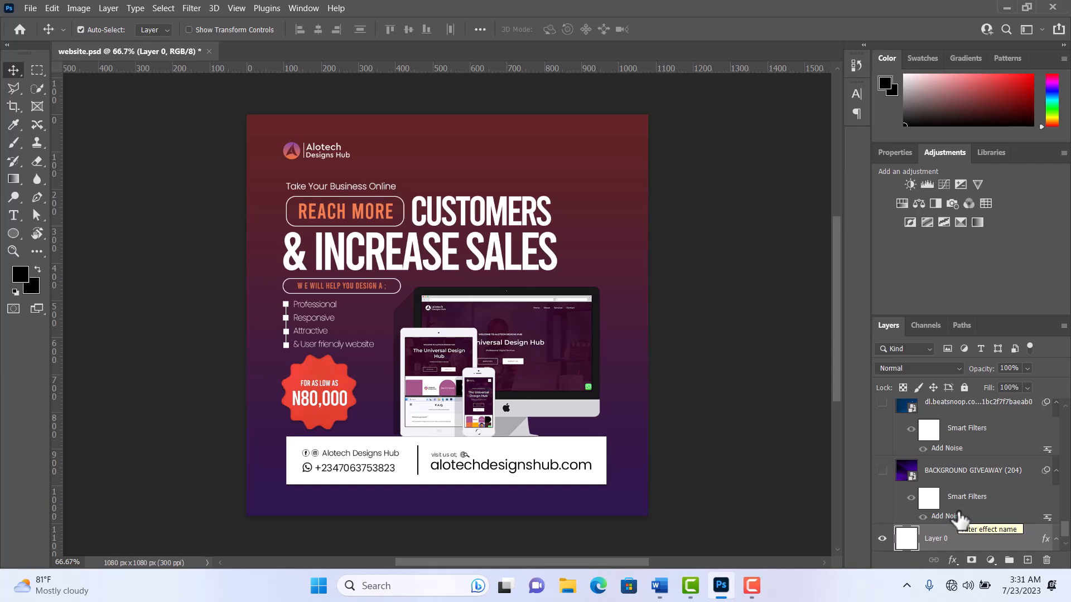
- Turn the BACKGROUND GIVEAWAY (204) and dl.beatsnoop layers back on, briefly previewing the sunset road image layer between them
{"action": "left_click", "coordinate": [881, 471]}
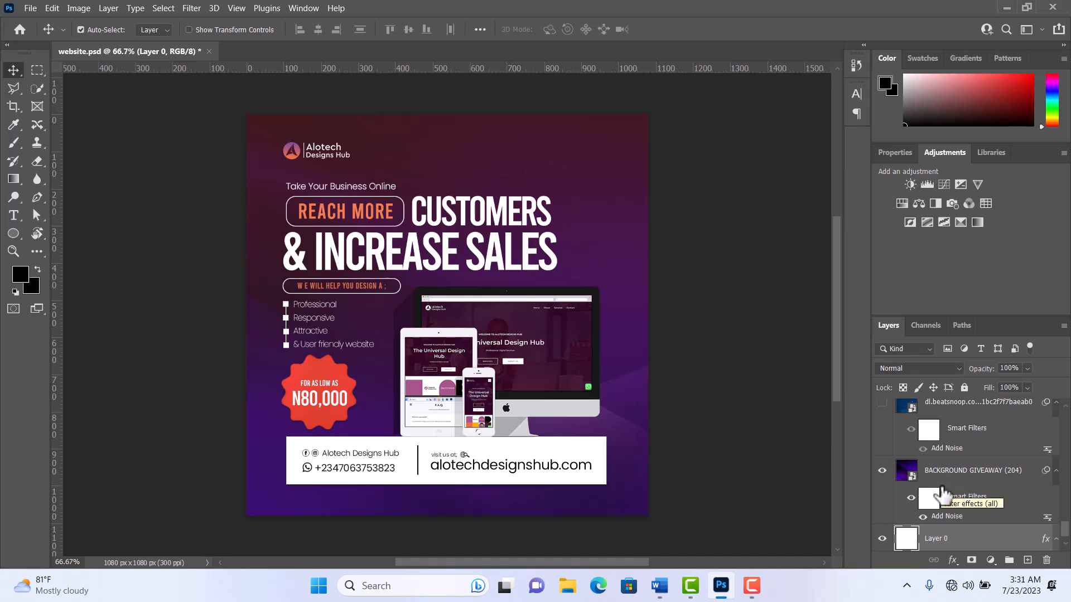
{"action": "scroll", "coordinate": [941, 493], "scroll_direction": "up", "scroll_amount": 1}
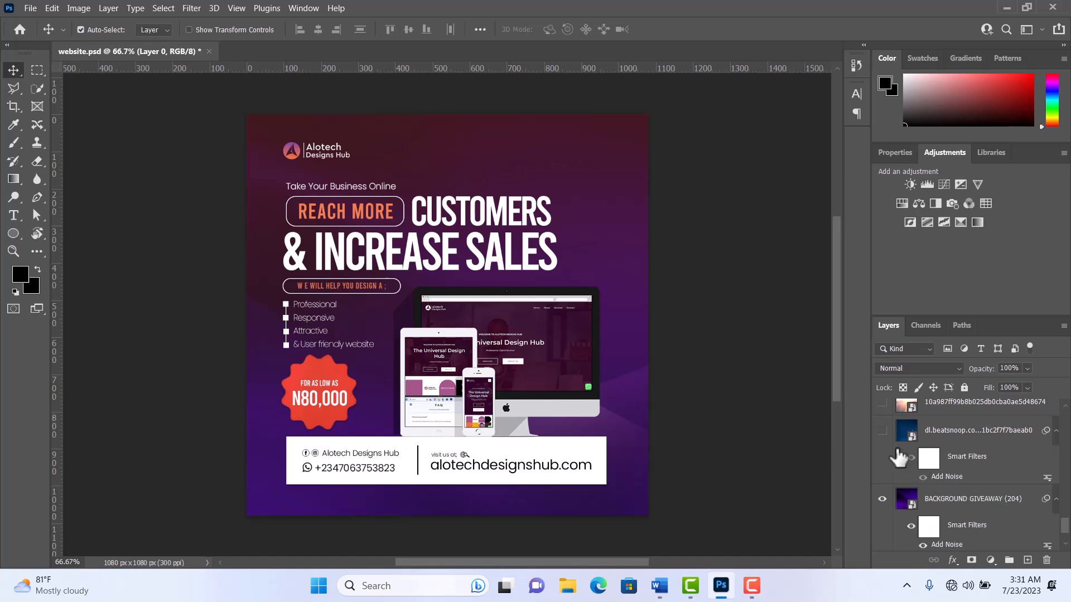
{"action": "left_click", "coordinate": [881, 431]}
{"action": "left_click", "coordinate": [882, 431]}
{"action": "scroll", "coordinate": [891, 455], "scroll_direction": "up", "scroll_amount": 1}
{"action": "left_click", "coordinate": [882, 431]}
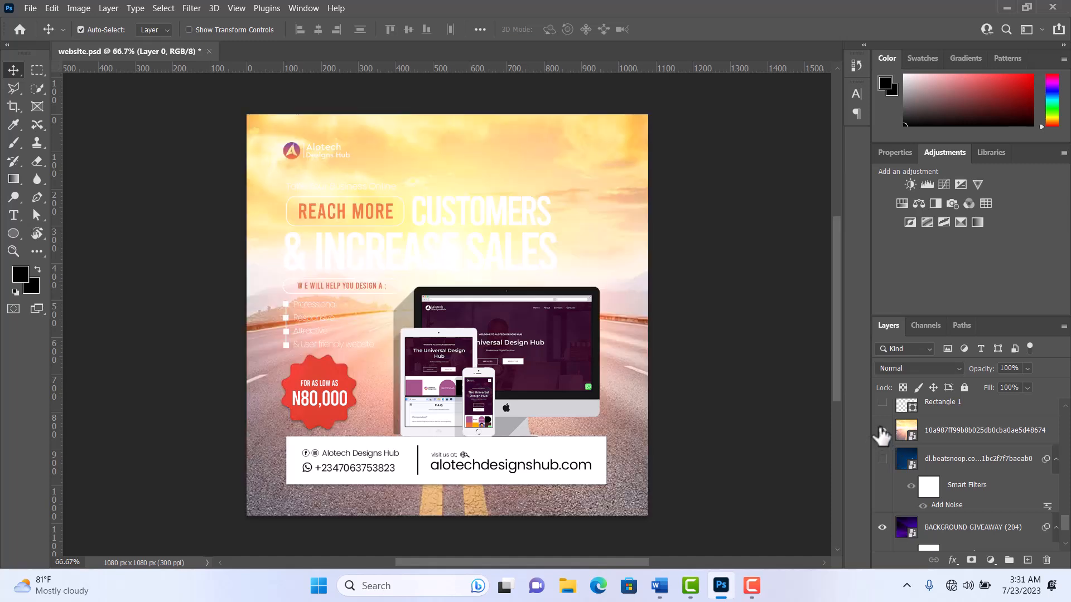
{"action": "left_click", "coordinate": [882, 431]}
{"action": "left_click", "coordinate": [882, 458]}
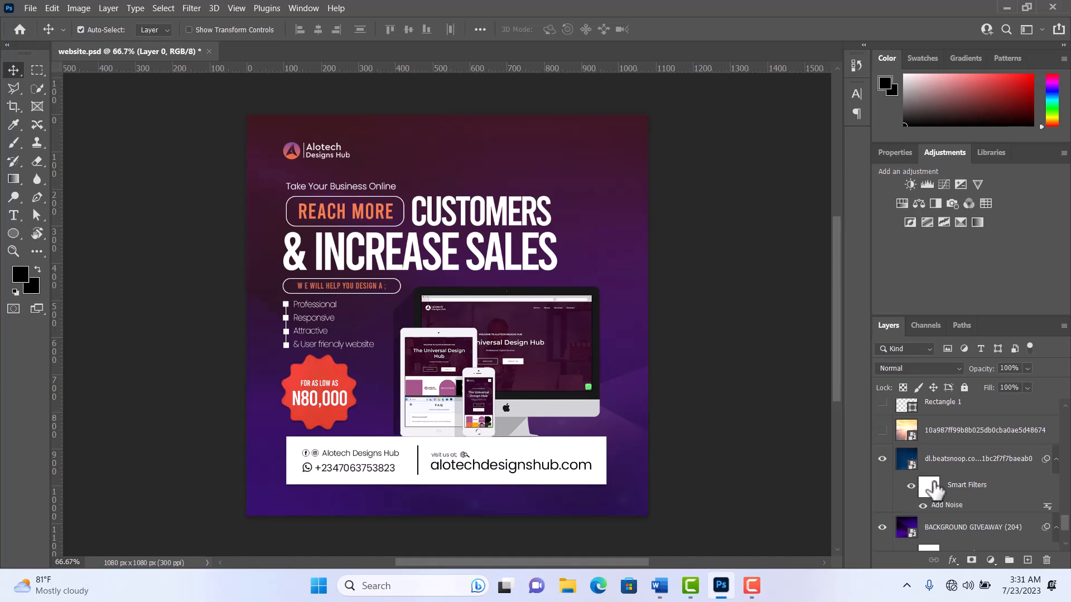
- Compare the flyer with the sunset road image layer shown and hidden, leaving that layer hidden
{"action": "scroll", "coordinate": [977, 486], "scroll_direction": "up", "scroll_amount": 1}
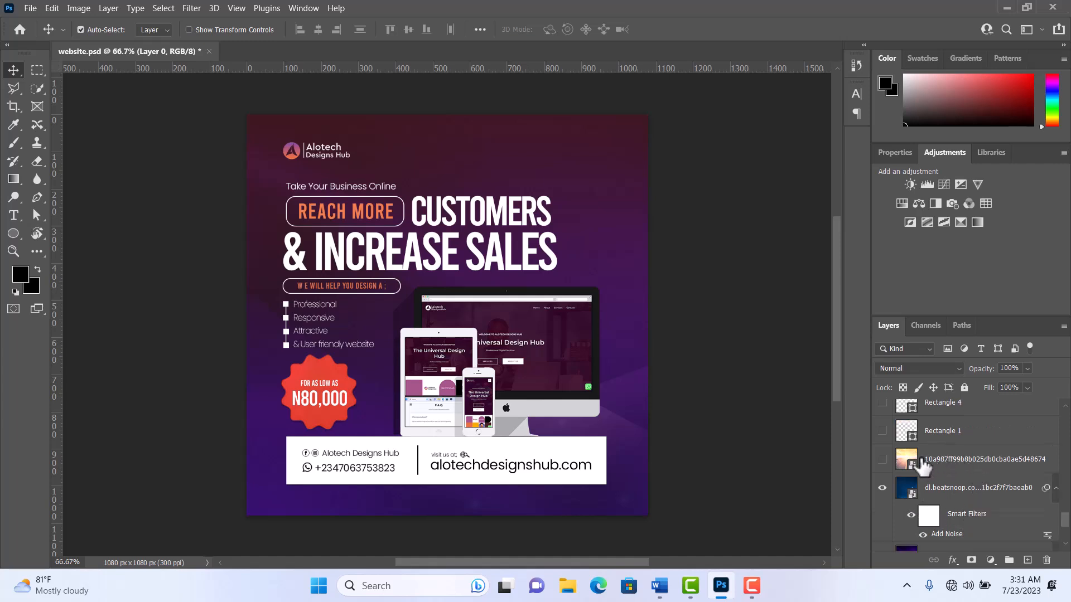
{"action": "left_click", "coordinate": [881, 459]}
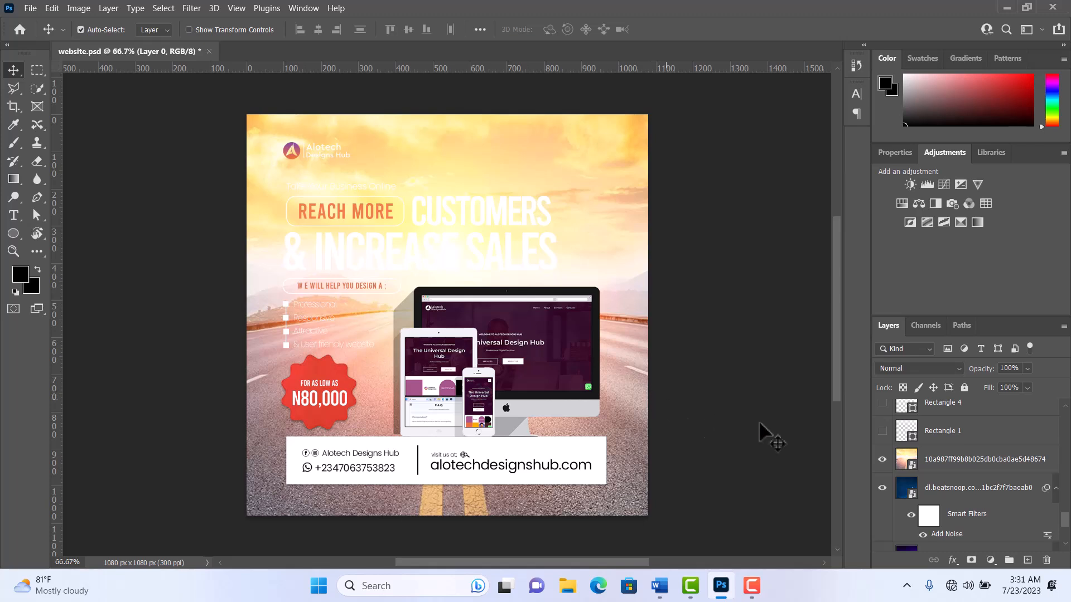
{"action": "left_click", "coordinate": [882, 460]}
{"action": "left_click", "coordinate": [881, 460]}
{"action": "left_click", "coordinate": [882, 459]}
{"action": "scroll", "coordinate": [999, 468], "scroll_direction": "up", "scroll_amount": 1}
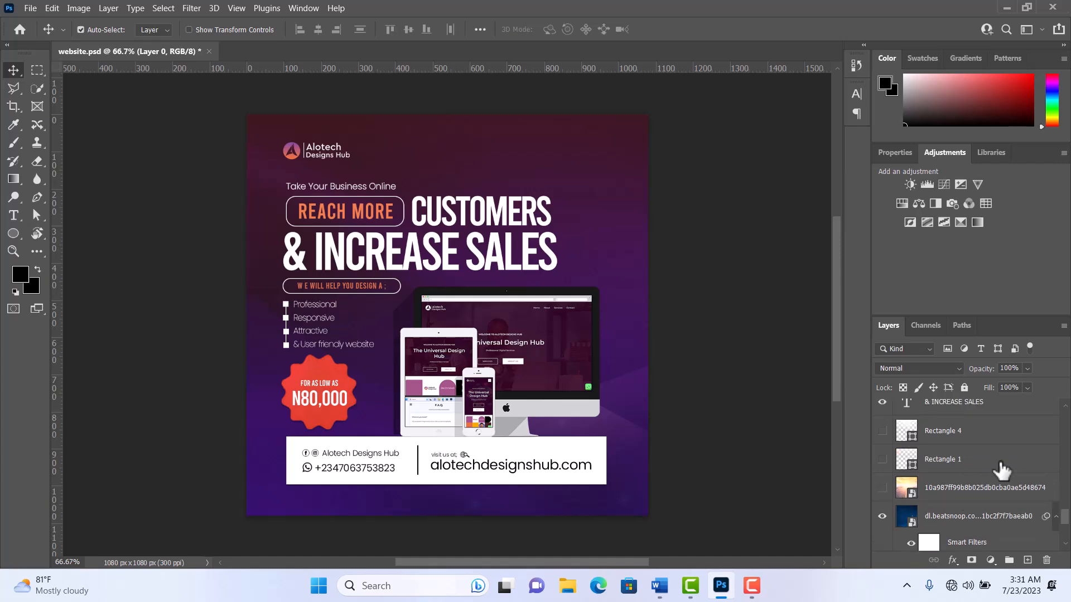
- Preview the Rectangle 4, Rectangle 1 and sunset road image layers together and hide all three again
{"action": "left_click", "coordinate": [882, 432]}
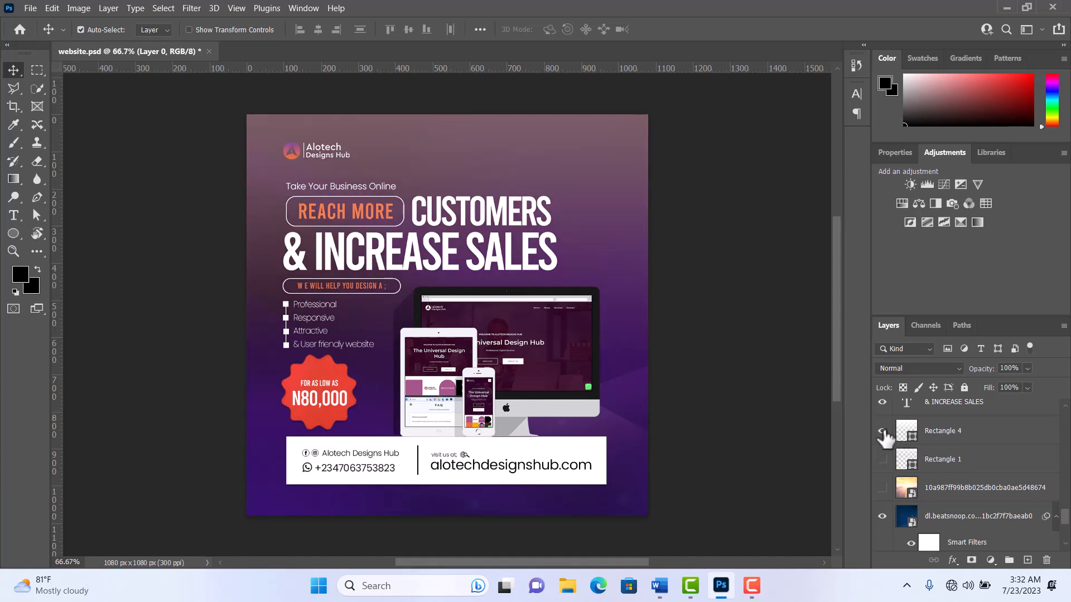
{"action": "left_click", "coordinate": [882, 459]}
{"action": "left_click", "coordinate": [882, 489]}
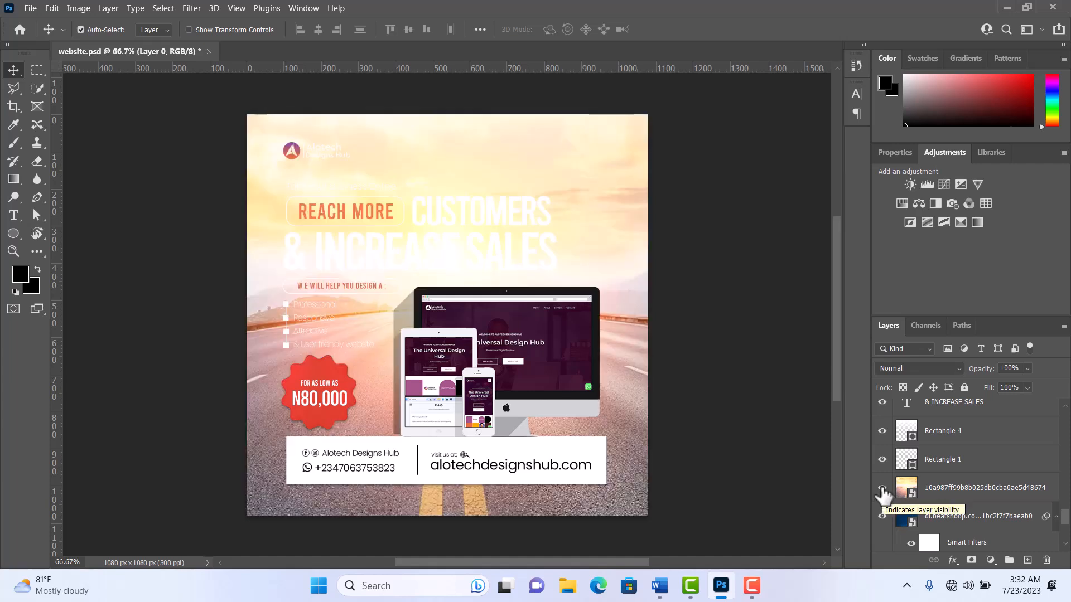
{"action": "left_click", "coordinate": [882, 488]}
{"action": "left_click", "coordinate": [882, 459]}
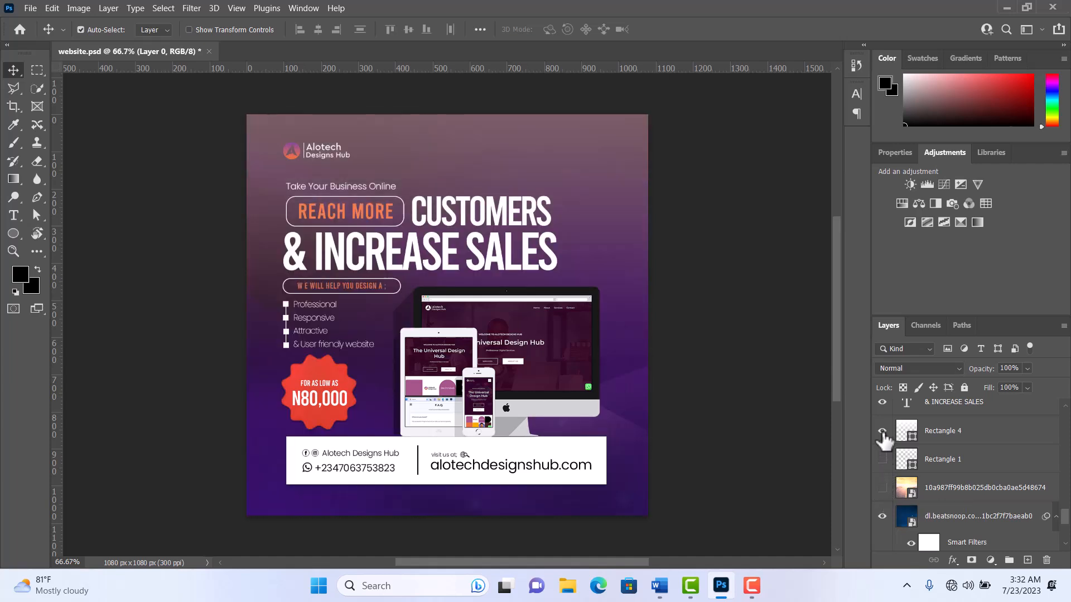
{"action": "left_click", "coordinate": [882, 430]}
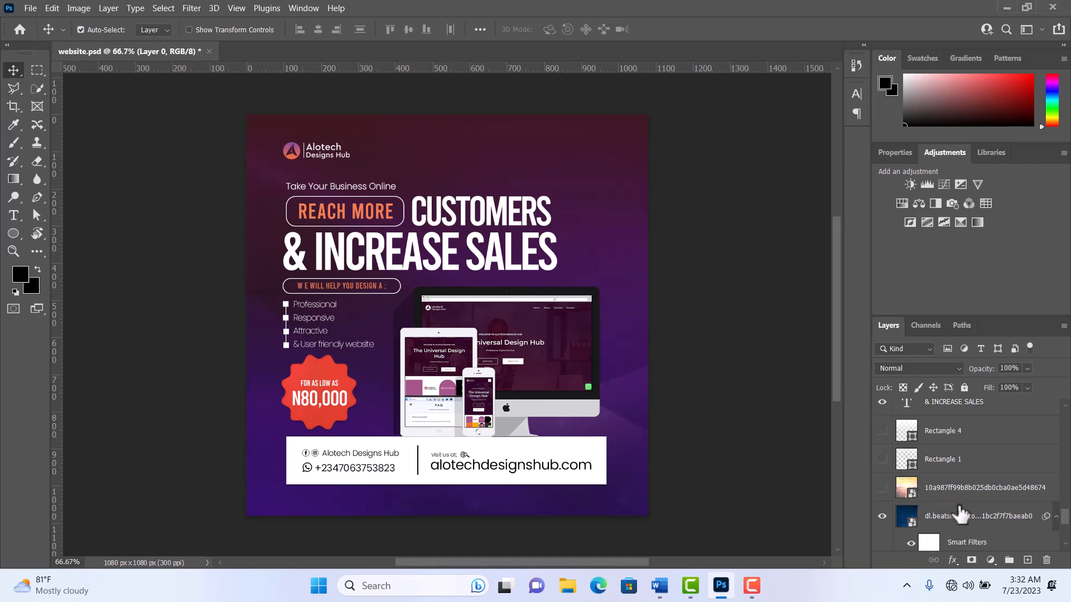
- Toggle the & INCREASE SALES text layer off and on to check it, and select that layer
{"action": "scroll", "coordinate": [967, 521], "scroll_direction": "down", "scroll_amount": 2}
{"action": "scroll", "coordinate": [972, 526], "scroll_direction": "down", "scroll_amount": 3}
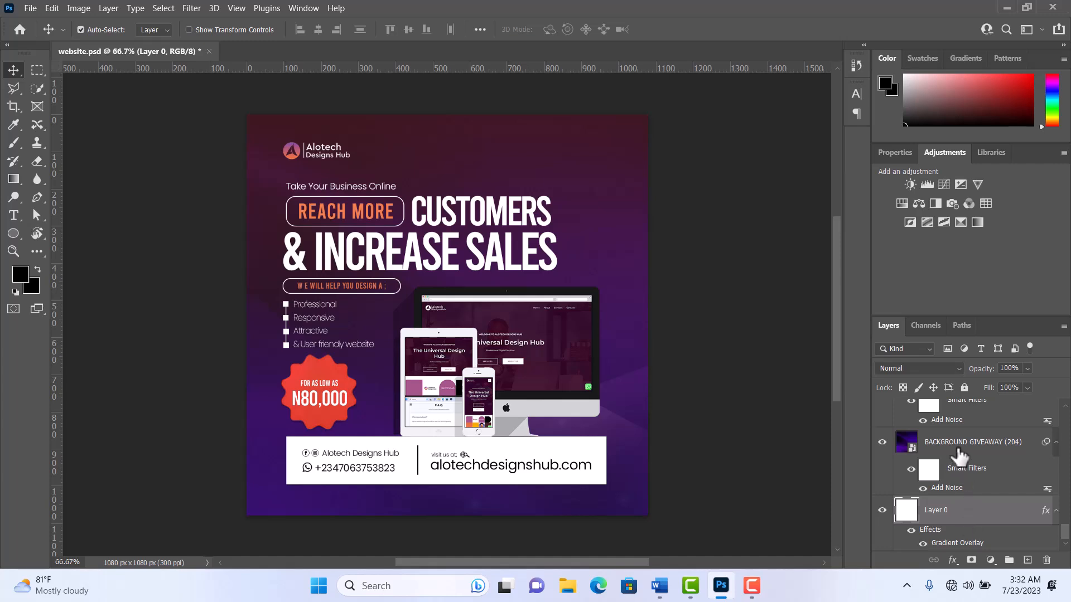
{"action": "scroll", "coordinate": [959, 455], "scroll_direction": "up", "scroll_amount": 2}
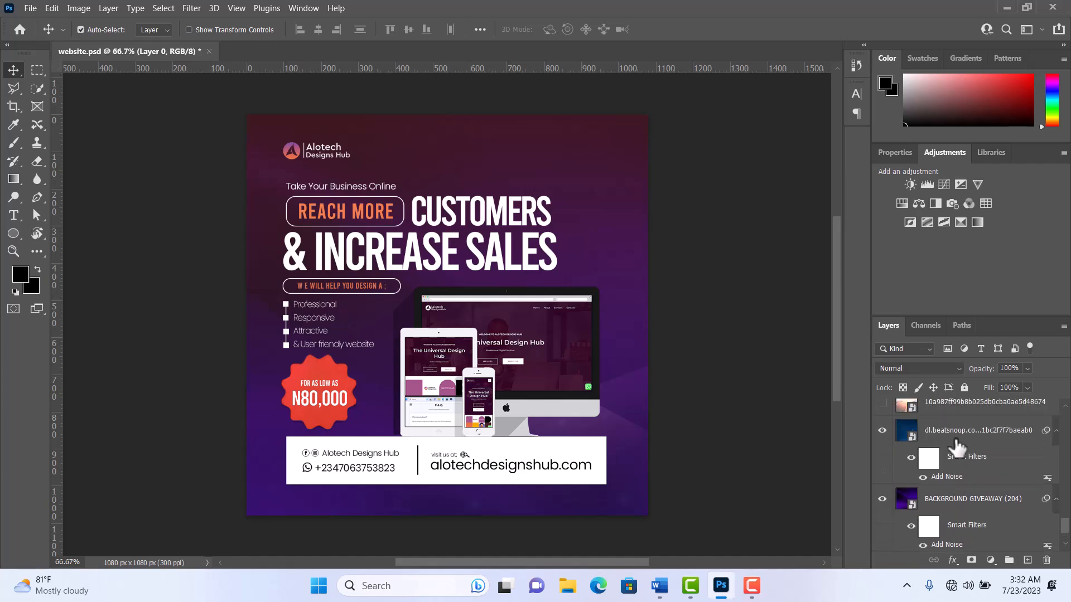
{"action": "scroll", "coordinate": [956, 457], "scroll_direction": "up", "scroll_amount": 5}
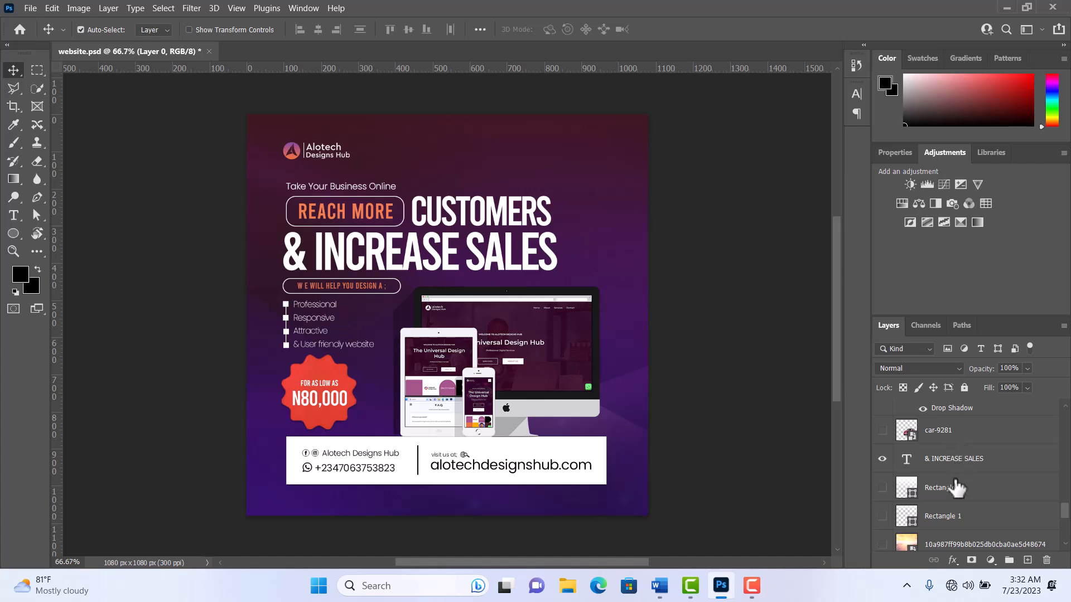
{"action": "left_click", "coordinate": [881, 459]}
{"action": "left_click", "coordinate": [882, 459]}
{"action": "left_click", "coordinate": [989, 469]}
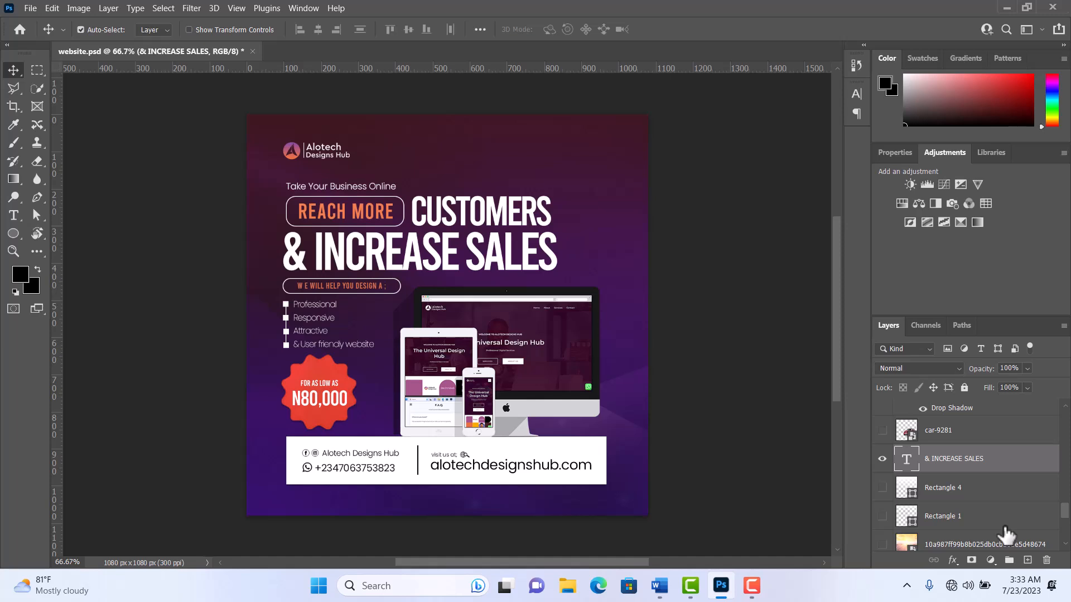
- Show the hidden car-9281 layer behind the device mockup
{"action": "scroll", "coordinate": [1007, 534], "scroll_direction": "up", "scroll_amount": 1}
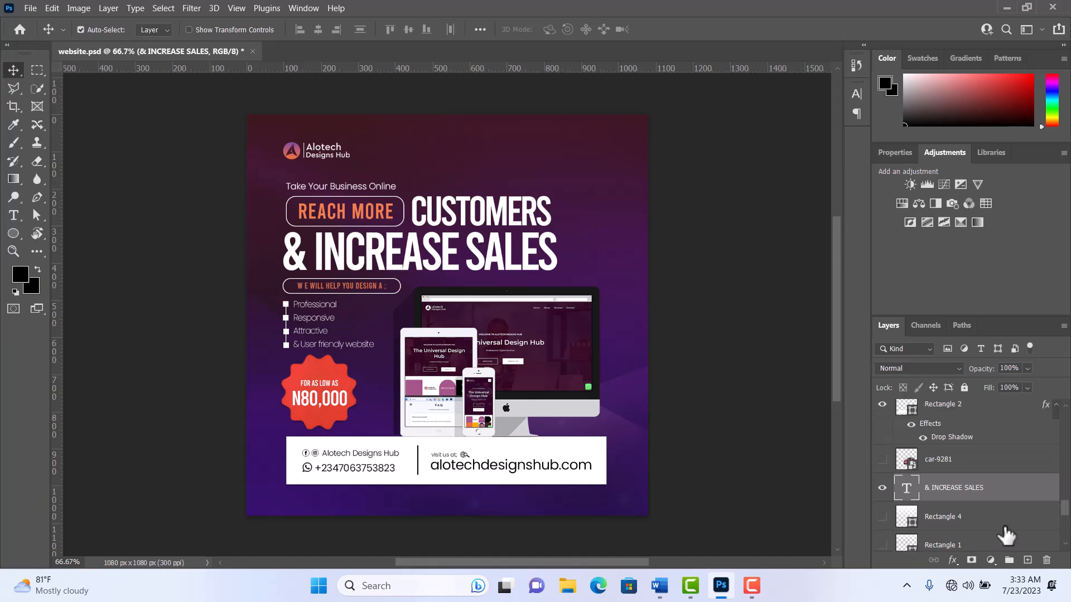
{"action": "scroll", "coordinate": [1007, 536], "scroll_direction": "up", "scroll_amount": 1}
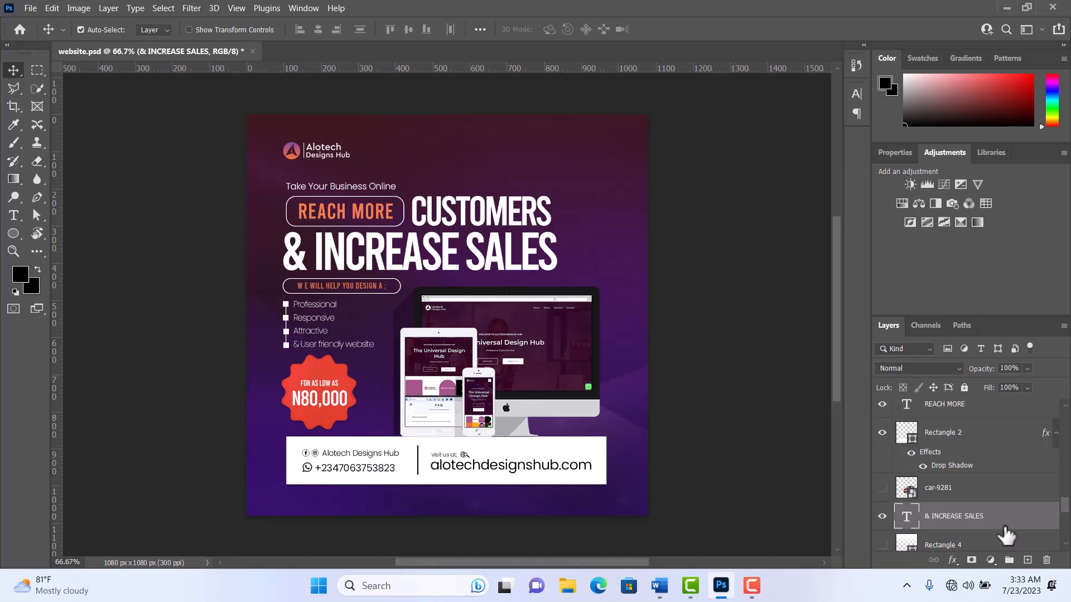
{"action": "left_click", "coordinate": [882, 488]}
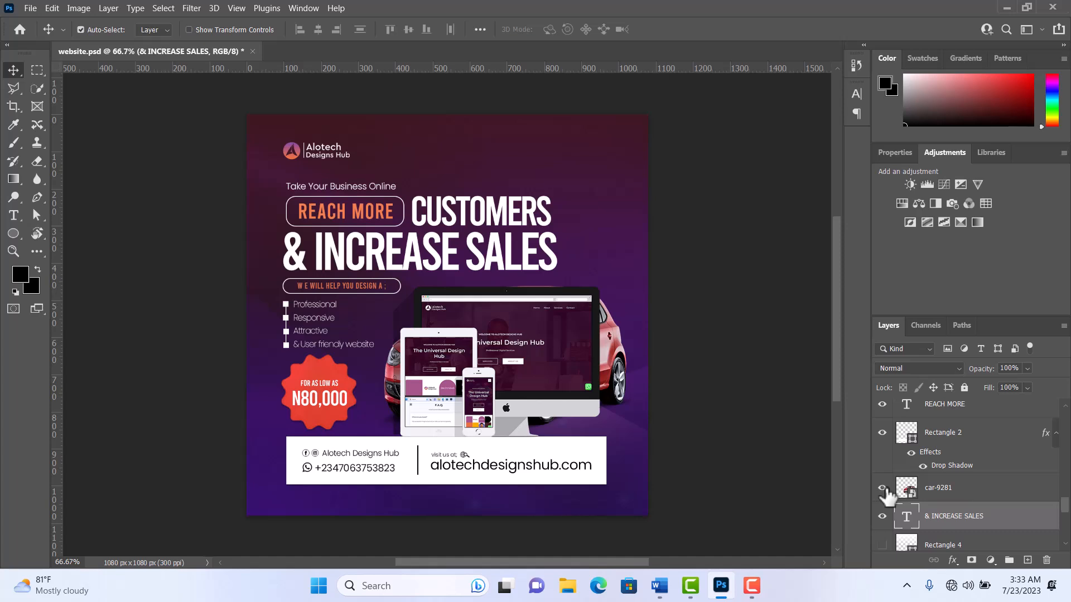
- Hide the car-9281 layer and toggle the Rectangle 2 layer off and on to compare the contact bar, leaving it shown
{"action": "left_click", "coordinate": [882, 489]}
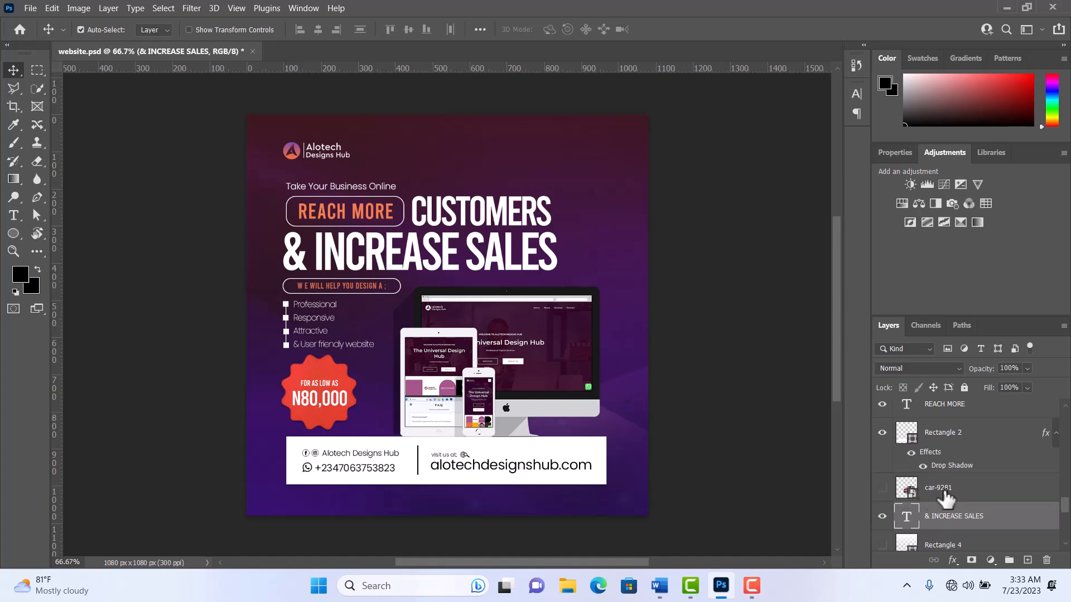
{"action": "scroll", "coordinate": [947, 499], "scroll_direction": "up", "scroll_amount": 1}
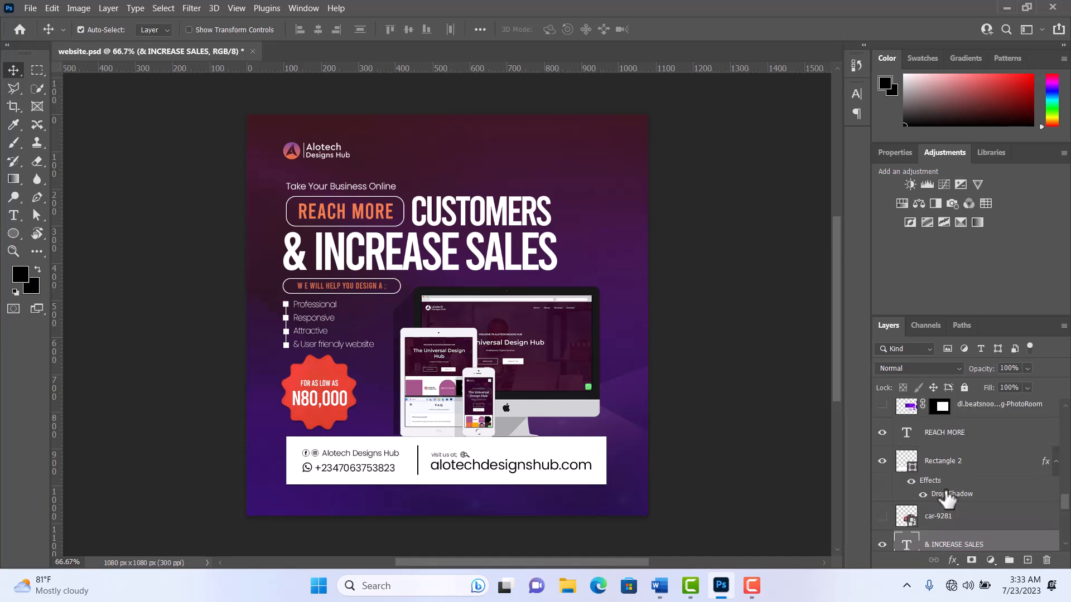
{"action": "left_click", "coordinate": [883, 461]}
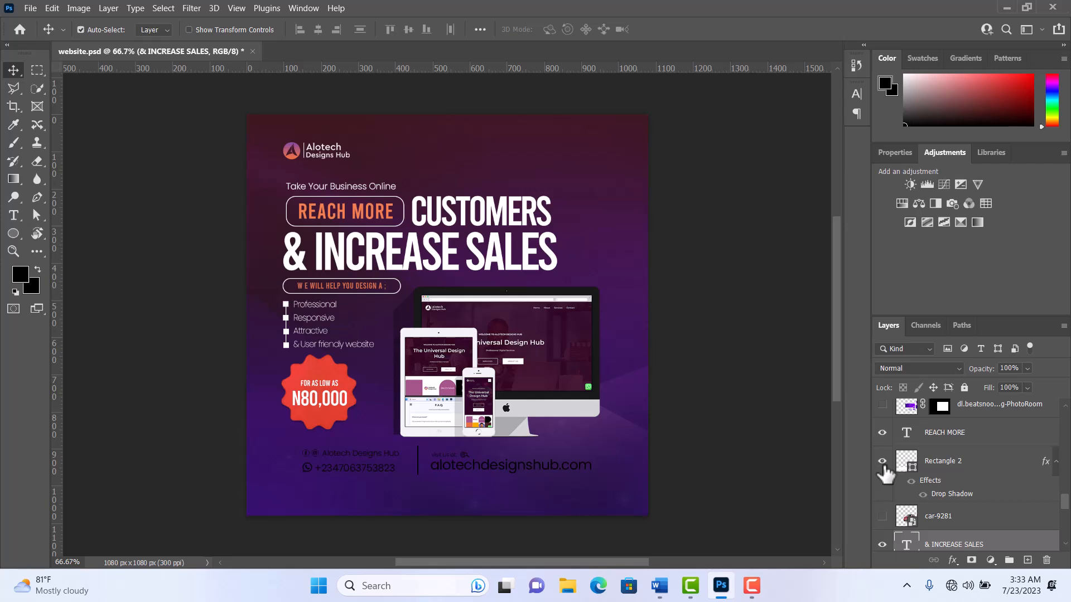
{"action": "left_click", "coordinate": [883, 462]}
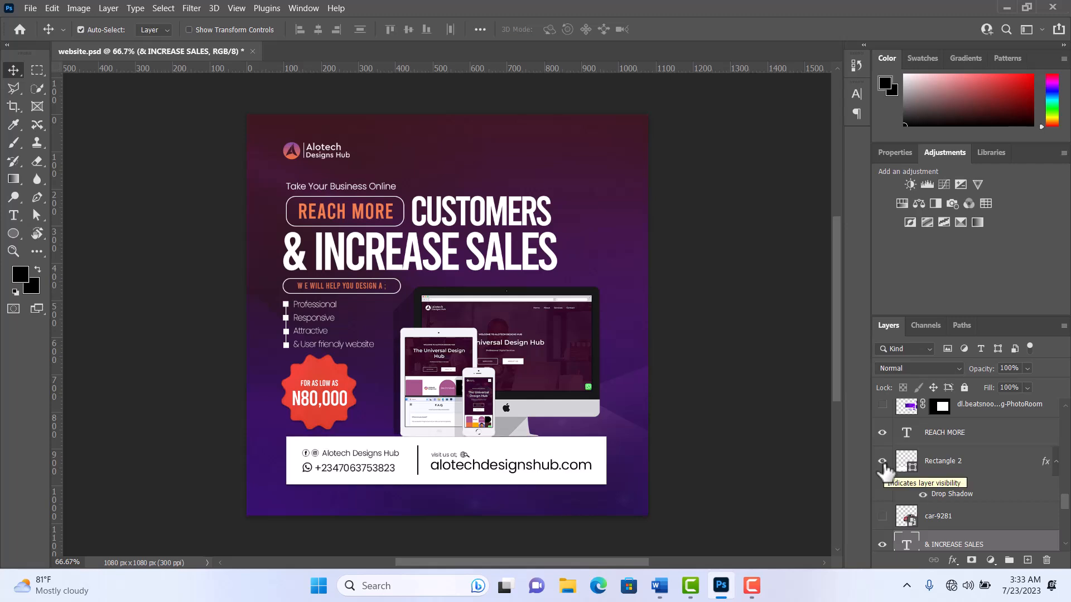
{"action": "left_click", "coordinate": [883, 463]}
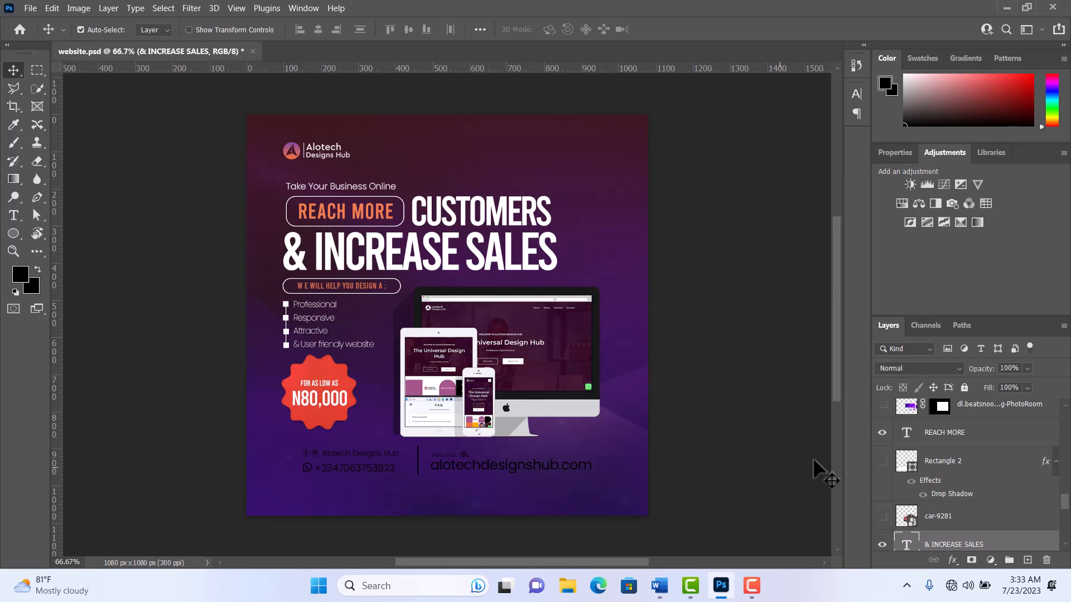
{"action": "left_click", "coordinate": [882, 462]}
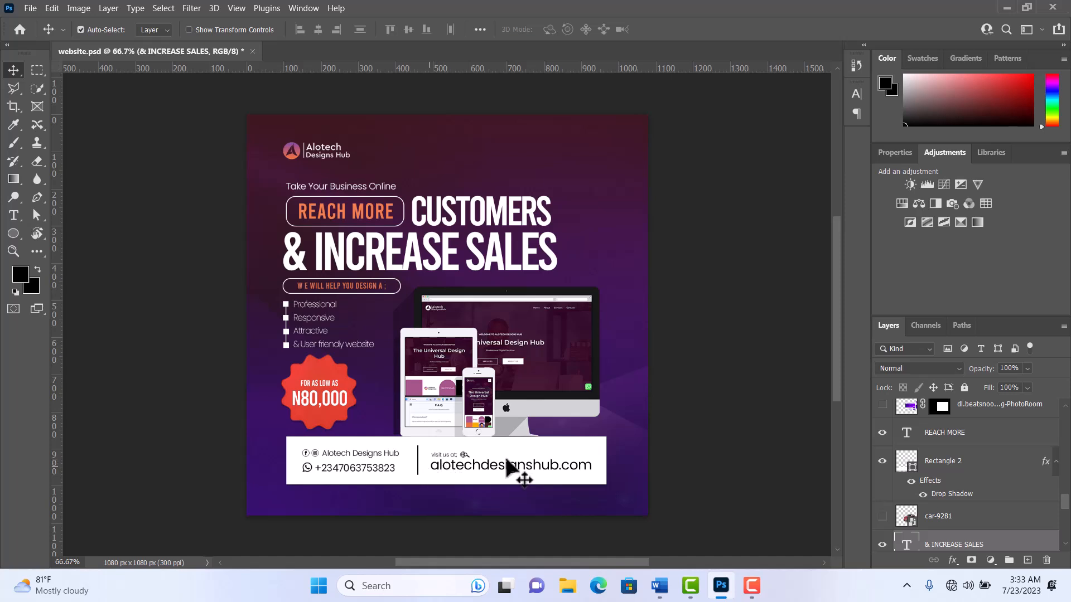
- Select the alotechdesignshub.com text layer in the white contact bar
{"action": "scroll", "coordinate": [984, 476], "scroll_direction": "up", "scroll_amount": 1}
{"action": "scroll", "coordinate": [984, 476], "scroll_direction": "up", "scroll_amount": 3}
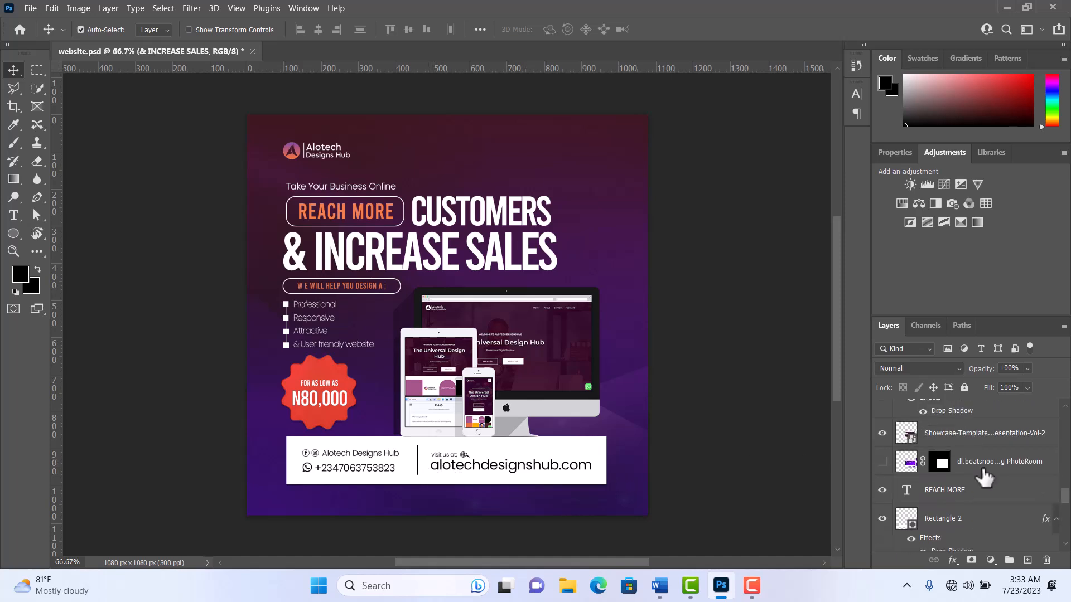
{"action": "scroll", "coordinate": [980, 464], "scroll_direction": "up", "scroll_amount": 2}
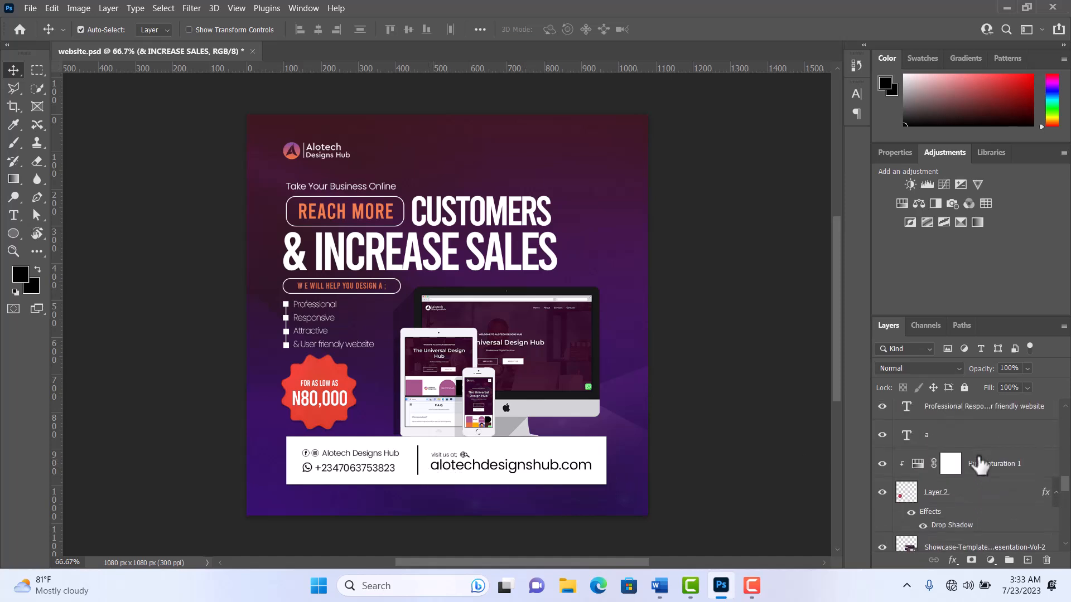
{"action": "scroll", "coordinate": [980, 464], "scroll_direction": "down", "scroll_amount": 2}
{"action": "scroll", "coordinate": [980, 464], "scroll_direction": "up", "scroll_amount": 2}
{"action": "left_click", "coordinate": [523, 475]}
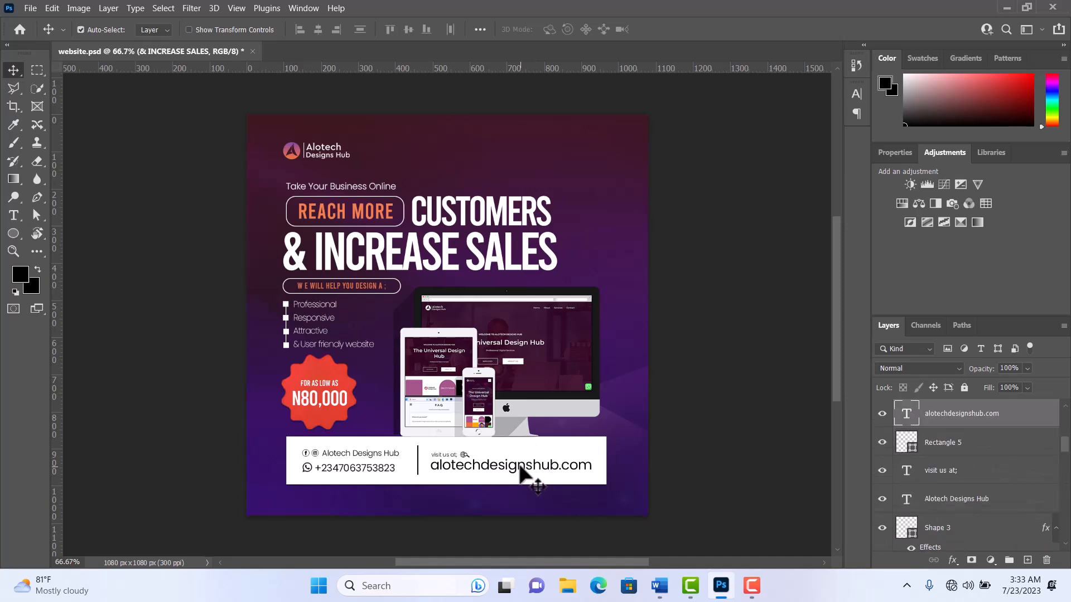
- Look through the layers below alotechdesignshub.com, and open its text for editing and commit it without changes
{"action": "scroll", "coordinate": [1039, 434], "scroll_direction": "up", "scroll_amount": 1}
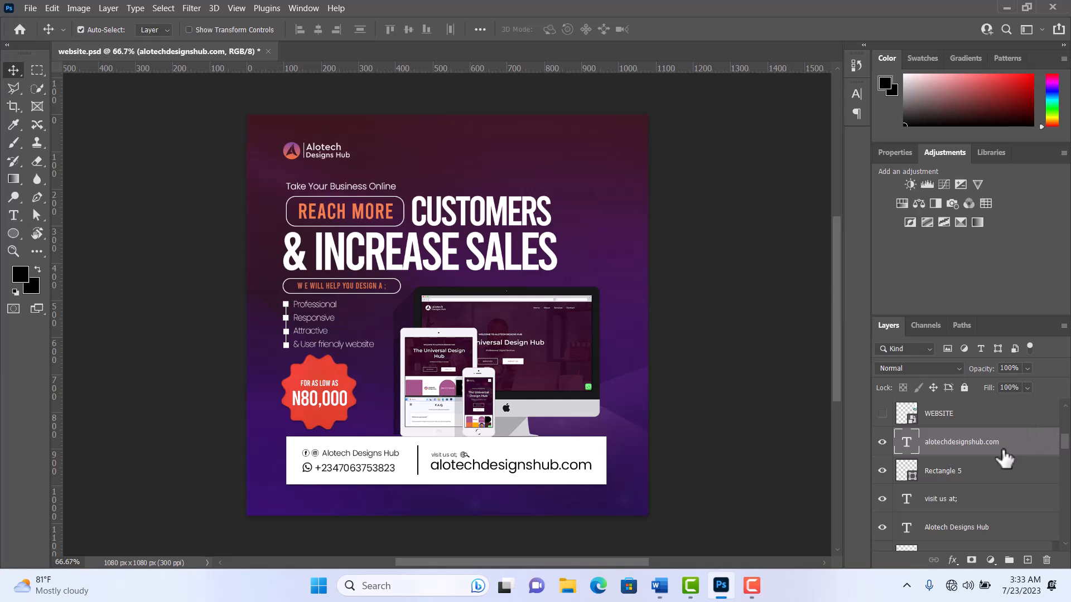
{"action": "scroll", "coordinate": [1004, 459], "scroll_direction": "down", "scroll_amount": 4}
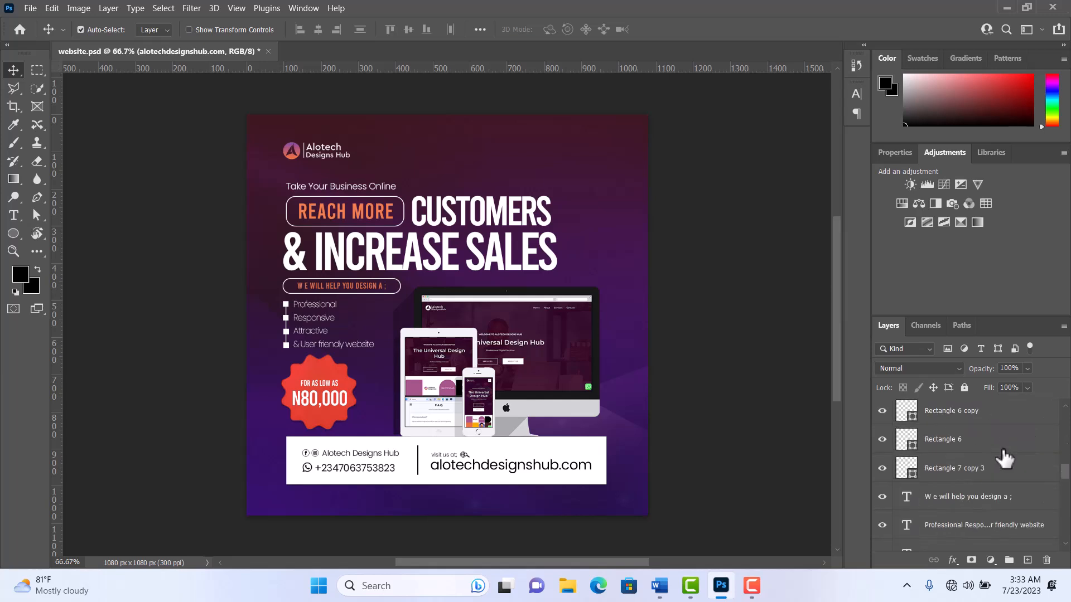
{"action": "scroll", "coordinate": [1003, 458], "scroll_direction": "down", "scroll_amount": 4}
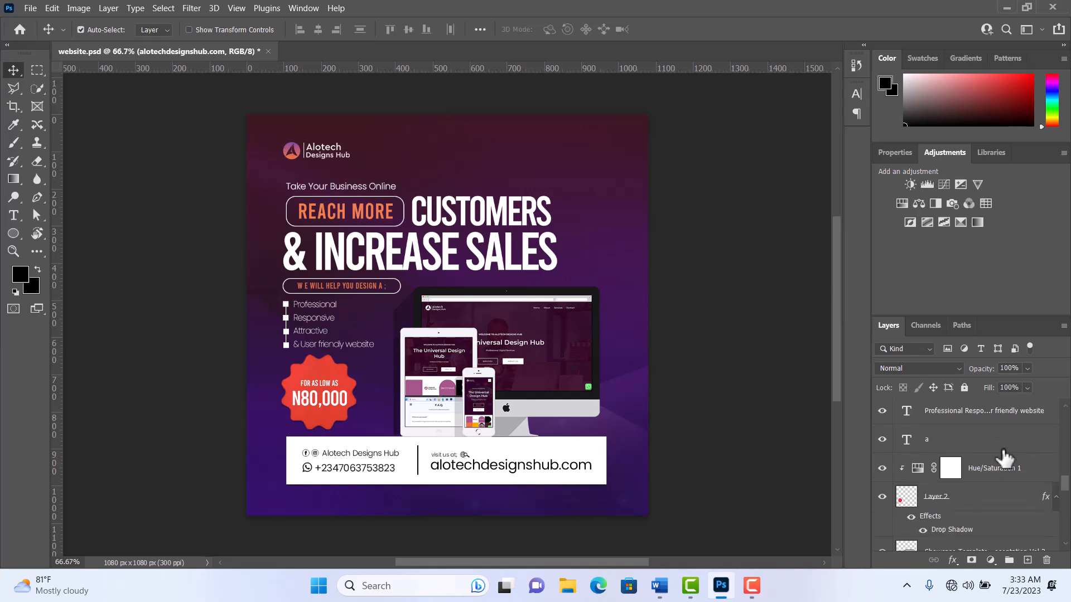
{"action": "scroll", "coordinate": [1003, 459], "scroll_direction": "up", "scroll_amount": 2}
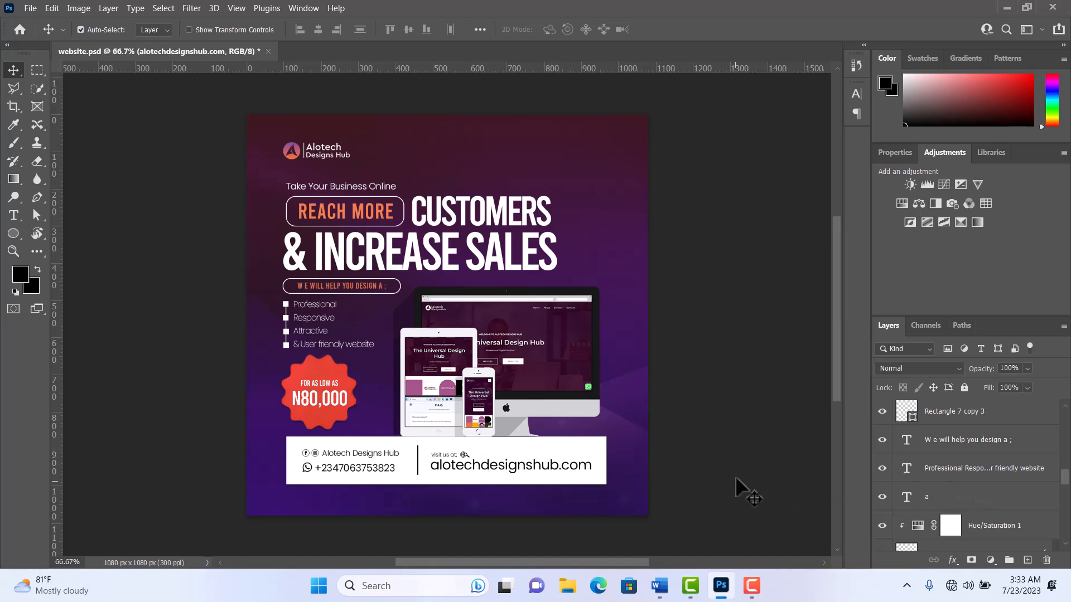
{"action": "scroll", "coordinate": [1026, 490], "scroll_direction": "down", "scroll_amount": 2}
{"action": "scroll", "coordinate": [1026, 491], "scroll_direction": "up", "scroll_amount": 6}
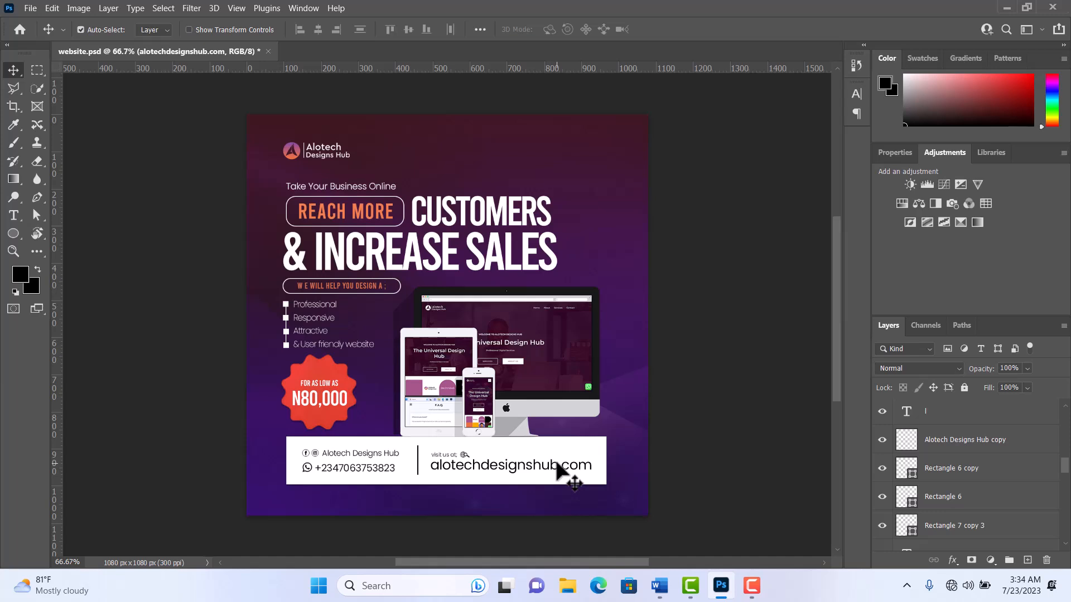
{"action": "double_click", "coordinate": [446, 467]}
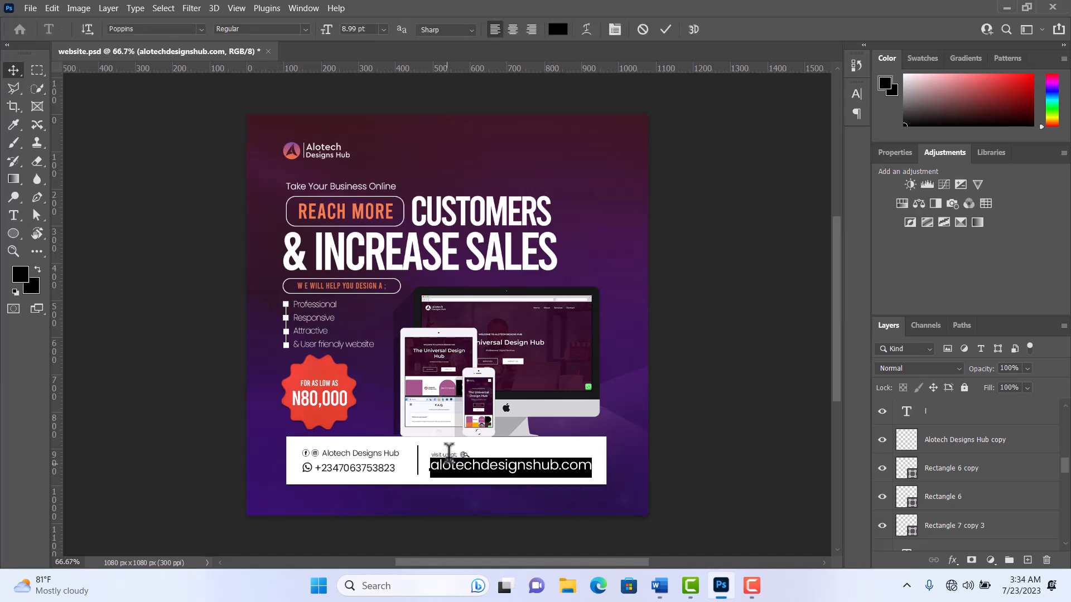
{"action": "left_click", "coordinate": [666, 31]}
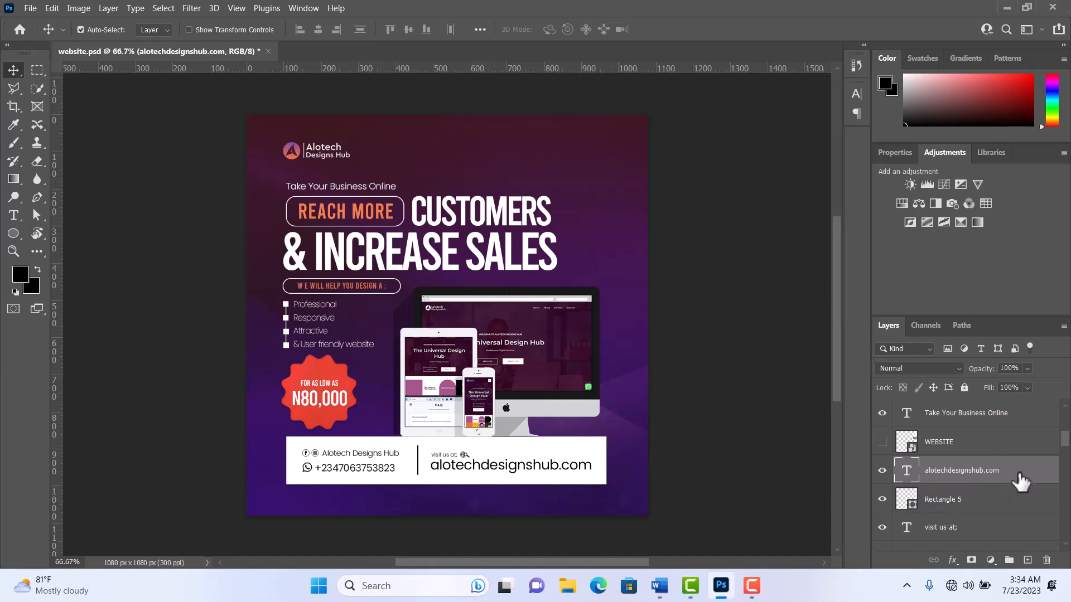
- Select Rectangle 2 to locate its place in the layer stack, and reselect the alotechdesignshub.com text layer
{"action": "scroll", "coordinate": [1026, 484], "scroll_direction": "down", "scroll_amount": 1}
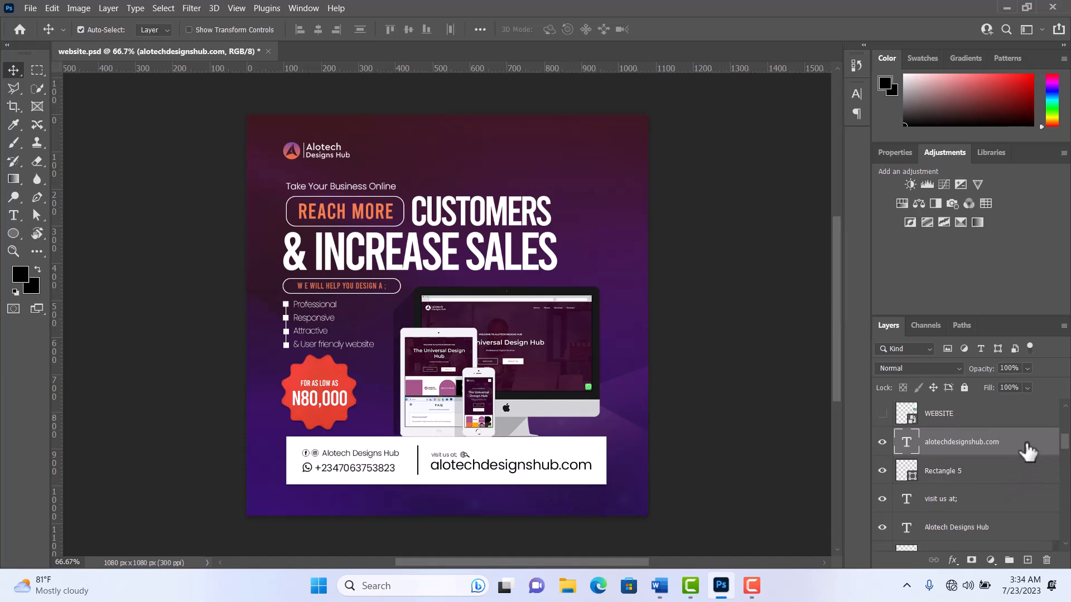
{"action": "left_click_drag", "start_coordinate": [1028, 447], "coordinate": [1027, 450]}
{"action": "left_click", "coordinate": [609, 458]}
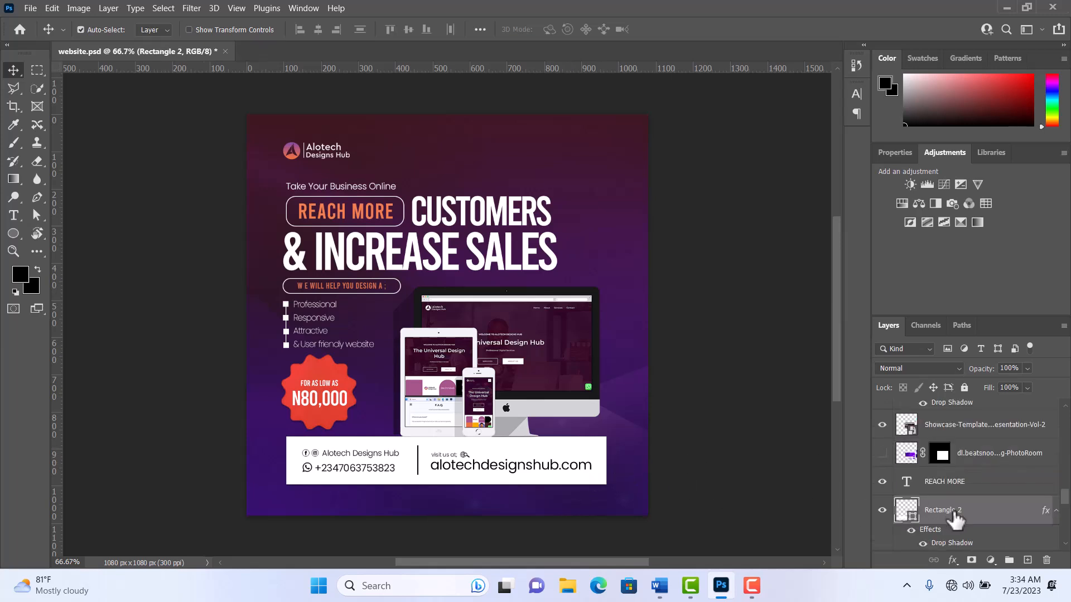
{"action": "left_click", "coordinate": [538, 470]}
- Move the alotechdesignshub.com layer down the stack to between the k and l text layers
{"action": "left_click_drag", "start_coordinate": [1027, 424], "coordinate": [1024, 508]}
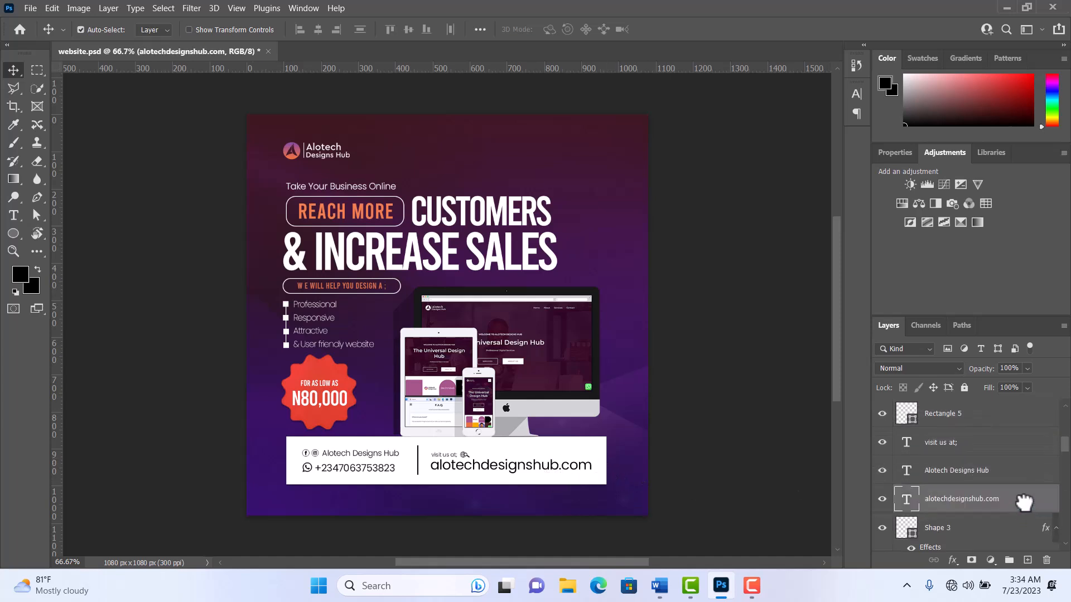
{"action": "scroll", "coordinate": [1025, 505], "scroll_direction": "down", "scroll_amount": 3}
{"action": "left_click_drag", "start_coordinate": [1028, 426], "coordinate": [1023, 502]}
{"action": "scroll", "coordinate": [1019, 472], "scroll_direction": "down", "scroll_amount": 2}
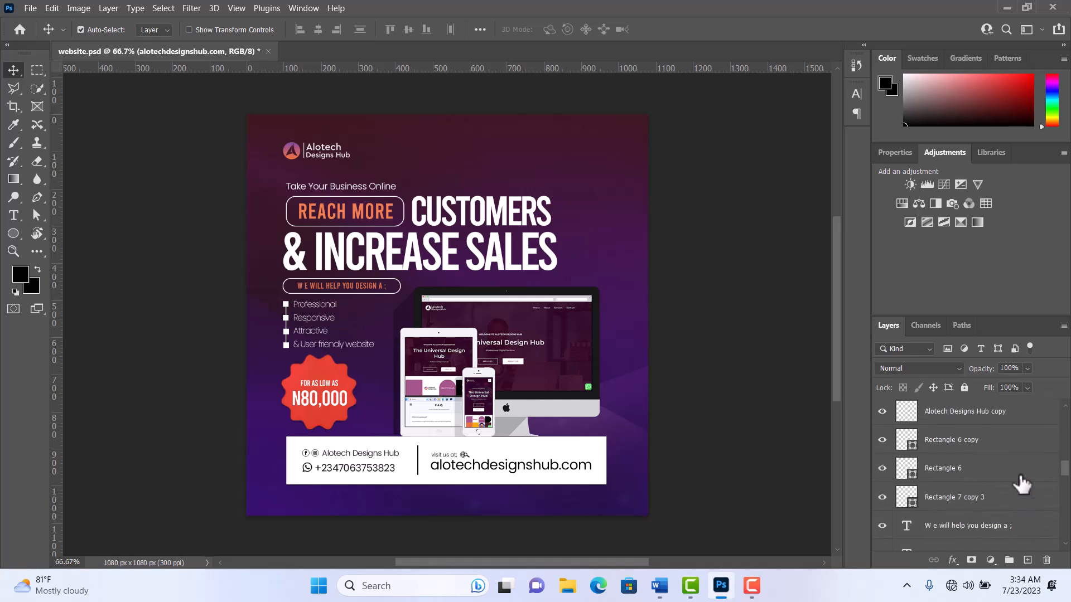
{"action": "scroll", "coordinate": [1014, 449], "scroll_direction": "up", "scroll_amount": 3}
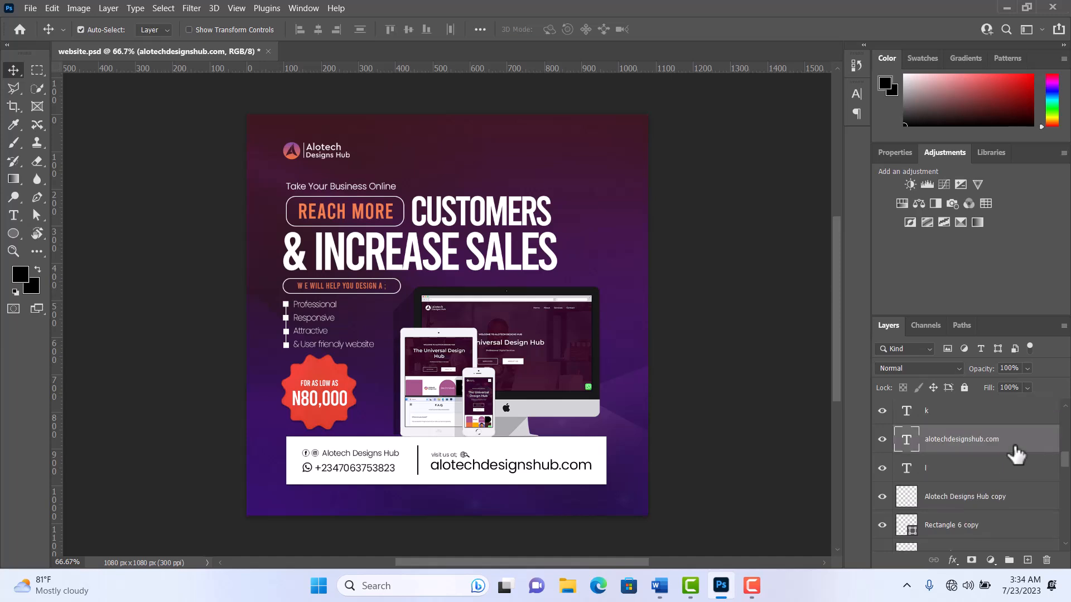
- Lower the alotechdesignshub.com layer past the Rectangle 6 and Rectangle 7 copy 3 layers to just beneath "W e will help you design a ;"
{"action": "left_click_drag", "start_coordinate": [1015, 446], "coordinate": [1019, 502]}
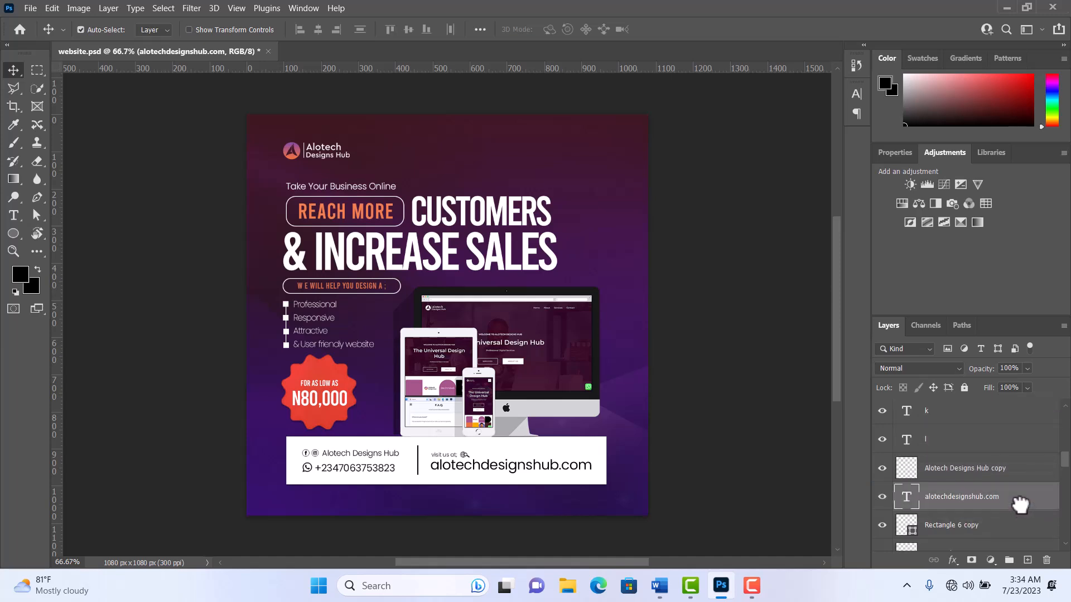
{"action": "scroll", "coordinate": [1016, 467], "scroll_direction": "down", "scroll_amount": 2}
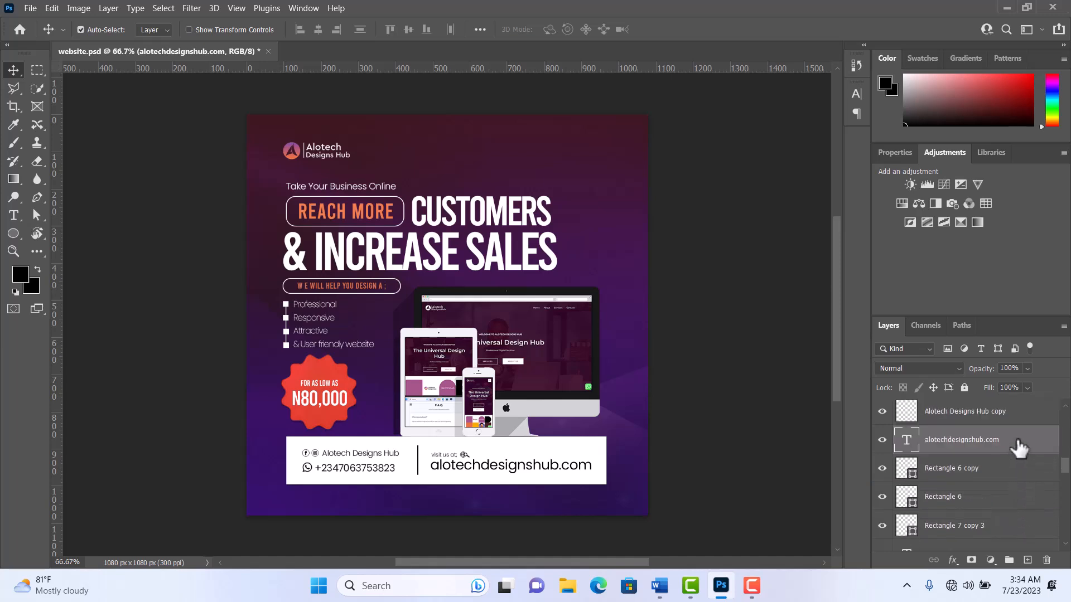
{"action": "left_click_drag", "start_coordinate": [1020, 447], "coordinate": [1026, 501]}
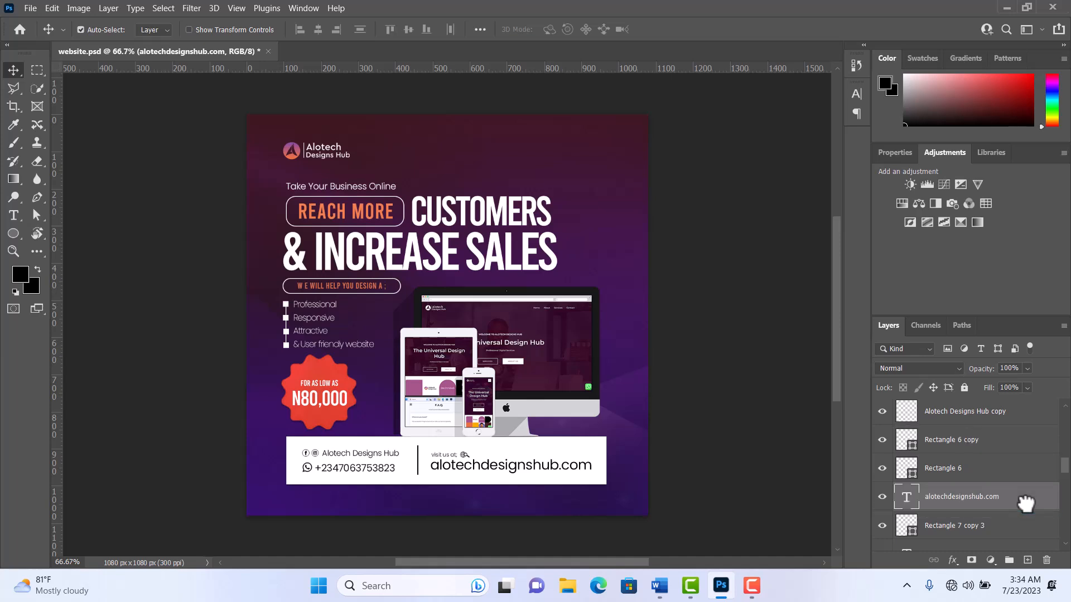
{"action": "scroll", "coordinate": [1028, 502], "scroll_direction": "down", "scroll_amount": 2}
{"action": "left_click_drag", "start_coordinate": [1023, 446], "coordinate": [1025, 505]}
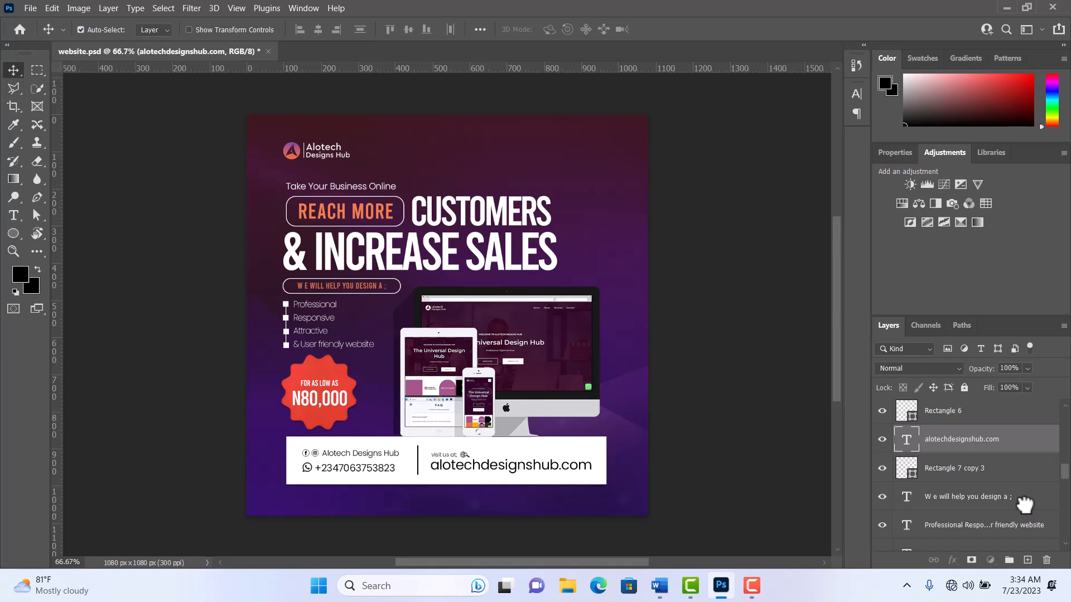
- Lower the alotechdesignshub.com layer past Hue/Saturation 1 and Layer 2 to directly beneath the Showcase-Template mockup layer
{"action": "scroll", "coordinate": [1022, 491], "scroll_direction": "down", "scroll_amount": 3}
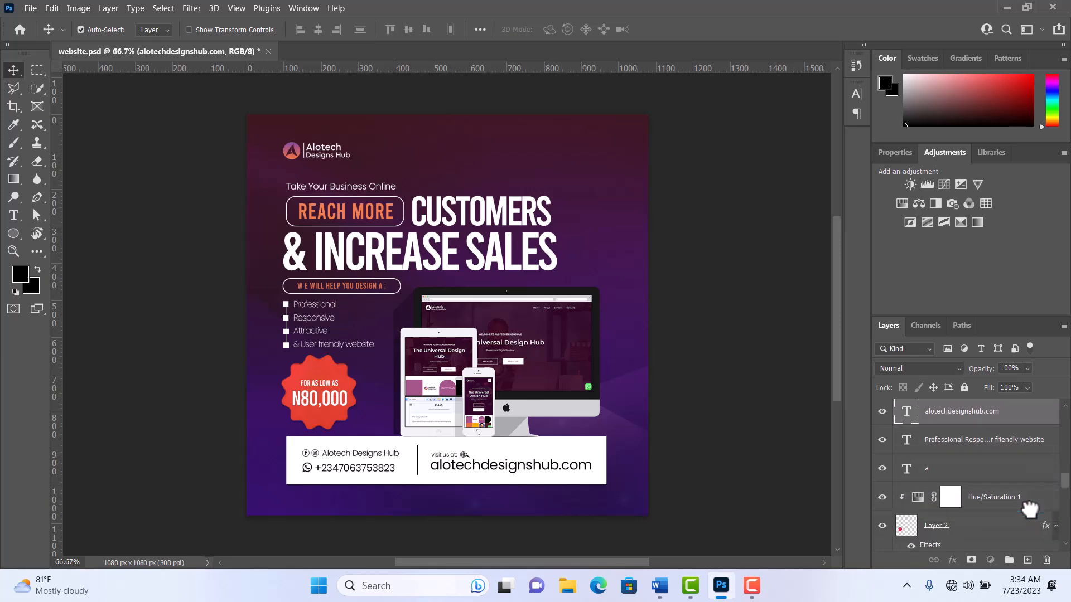
{"action": "left_click_drag", "start_coordinate": [1030, 509], "coordinate": [1030, 509]}
{"action": "scroll", "coordinate": [1031, 513], "scroll_direction": "down", "scroll_amount": 2}
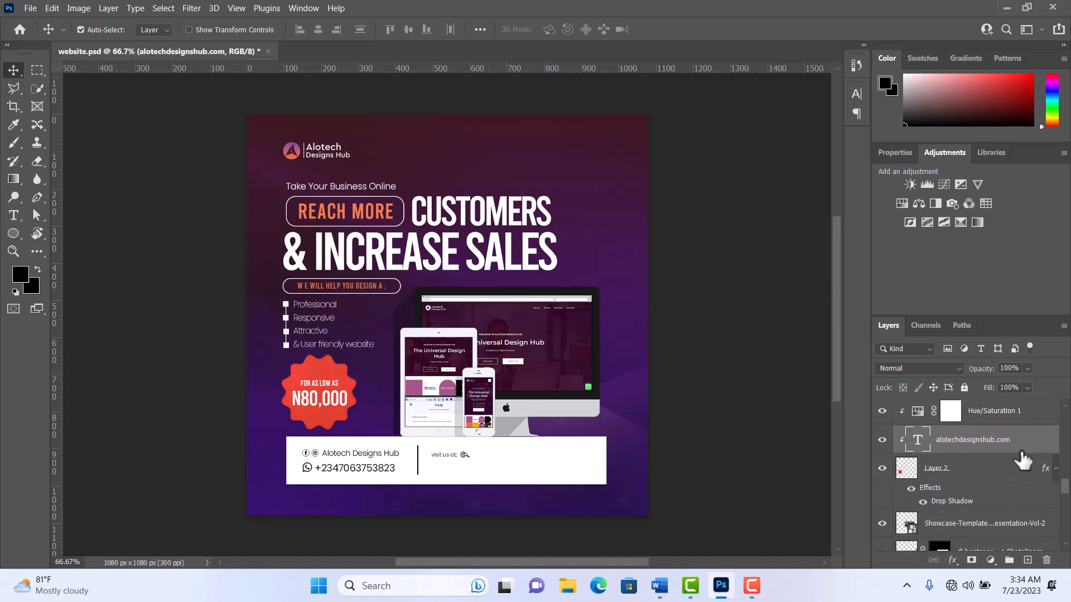
{"action": "scroll", "coordinate": [1022, 457], "scroll_direction": "down", "scroll_amount": 1}
{"action": "left_click_drag", "start_coordinate": [1023, 423], "coordinate": [1031, 504]}
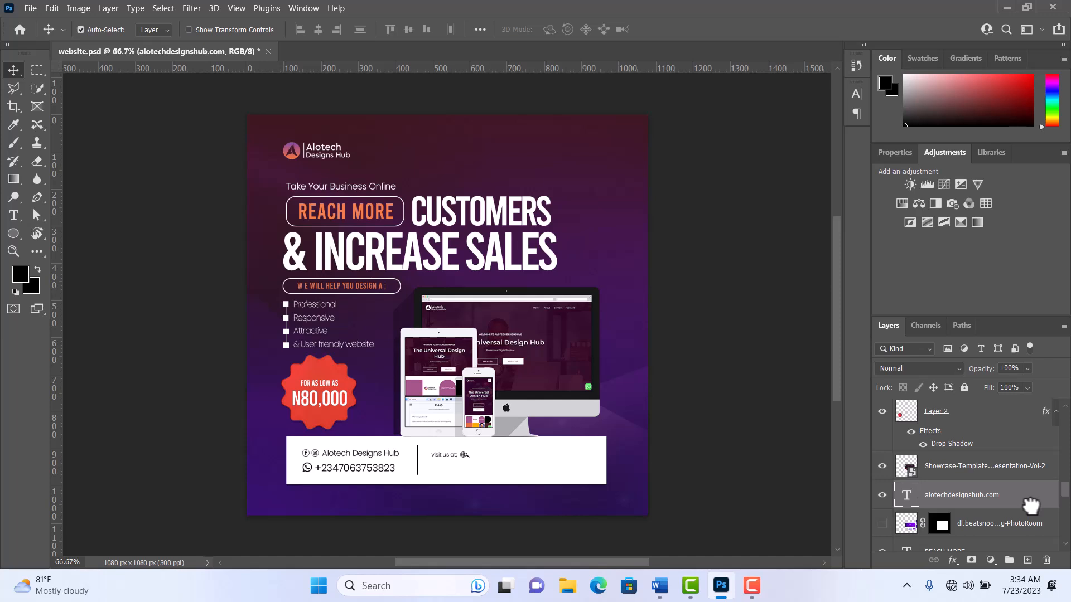
- Move the alotechdesignshub.com layer past REACH MORE to beneath Rectangle 2 and above car-9281, behind the white bar
{"action": "scroll", "coordinate": [1030, 505], "scroll_direction": "down", "scroll_amount": 2}
{"action": "left_click_drag", "start_coordinate": [1017, 438], "coordinate": [1022, 503]}
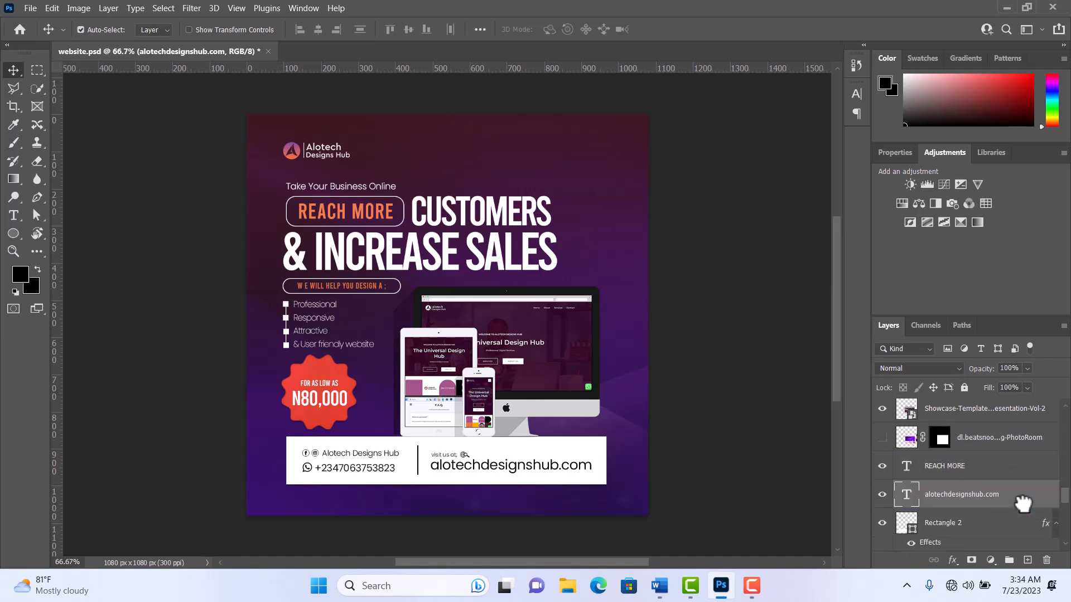
{"action": "scroll", "coordinate": [1022, 503], "scroll_direction": "down", "scroll_amount": 2}
{"action": "left_click_drag", "start_coordinate": [1012, 443], "coordinate": [1017, 505]}
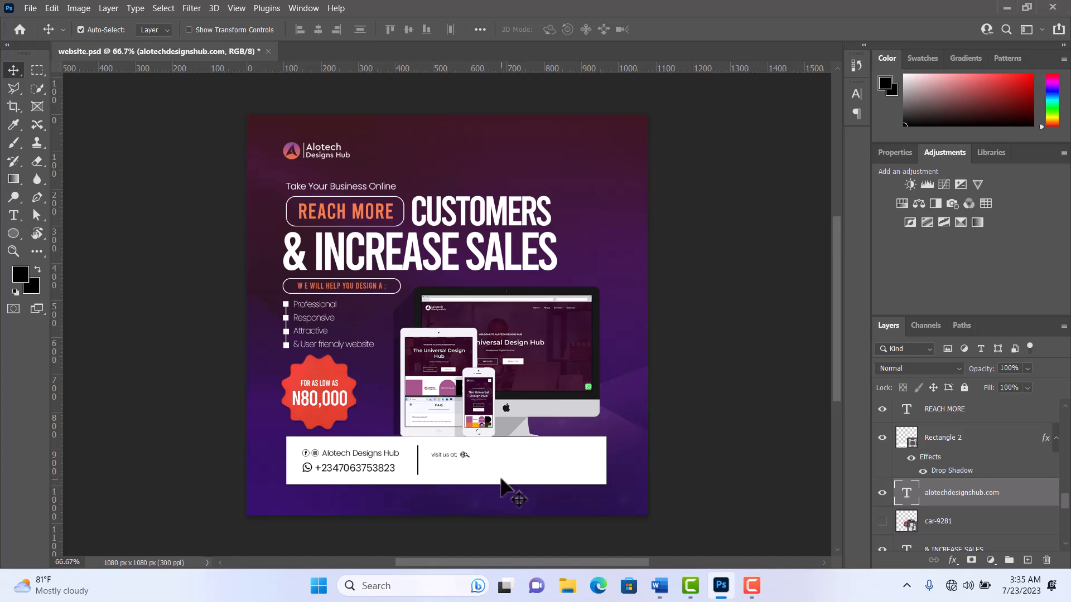
- Compare the stacking of Rectangle 2 and alotechdesignshub.com by selecting each layer, and open and cancel the text layer's Layer Style settings
{"action": "left_click", "coordinate": [968, 443]}
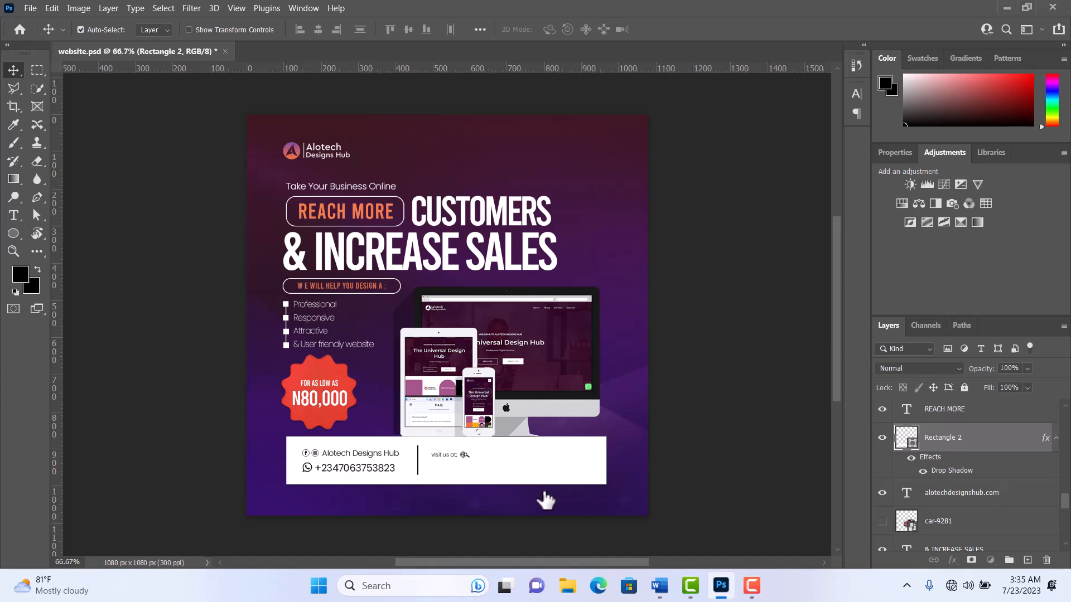
{"action": "left_click", "coordinate": [935, 500]}
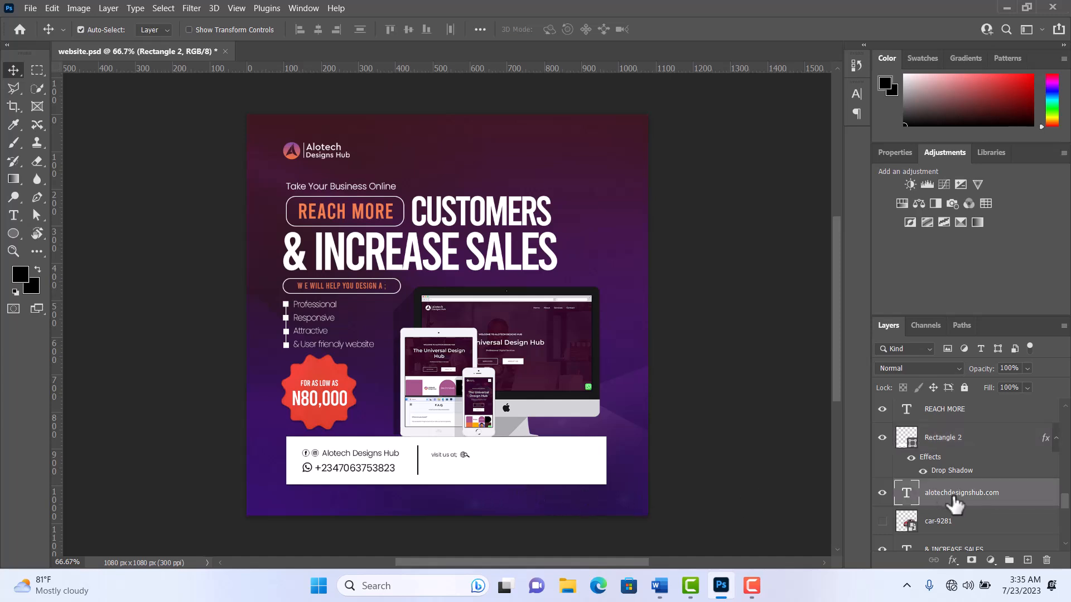
{"action": "double_click", "coordinate": [984, 504]}
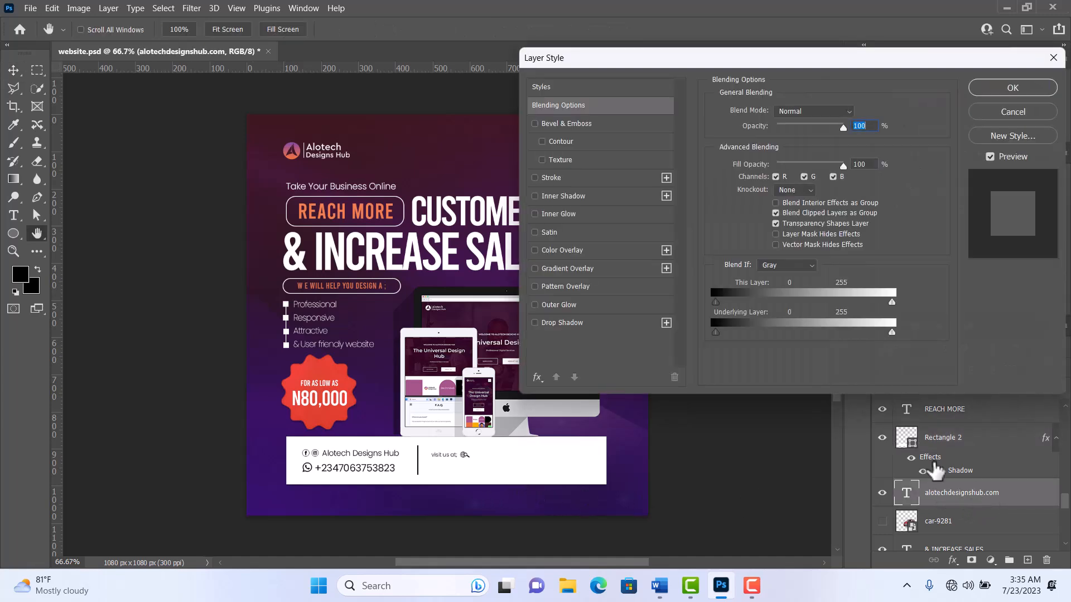
{"action": "key", "text": "Escape"}
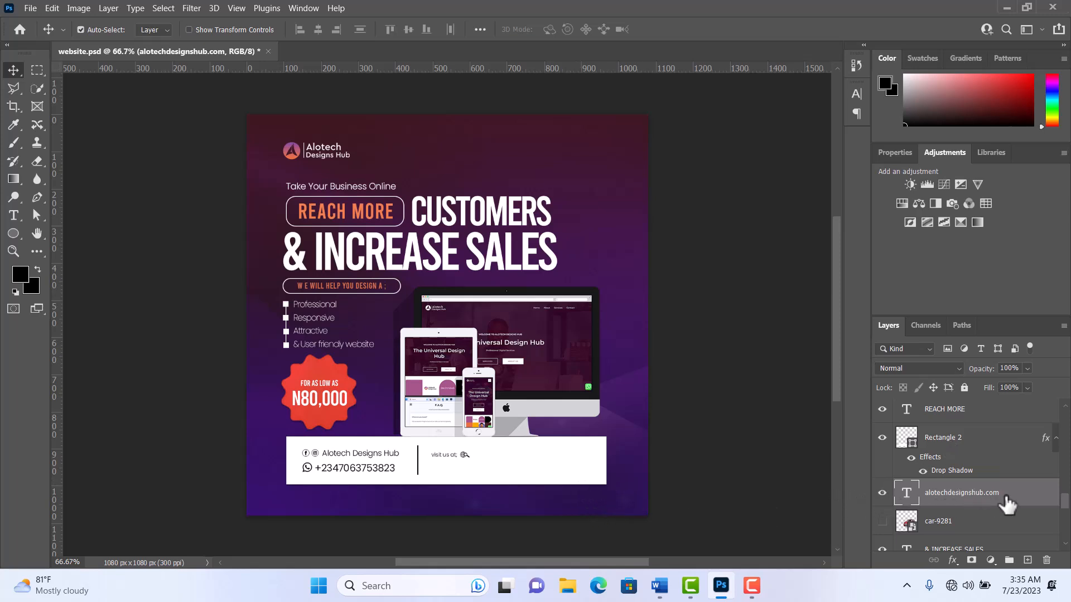
{"action": "scroll", "coordinate": [1006, 505], "scroll_direction": "up", "scroll_amount": 1}
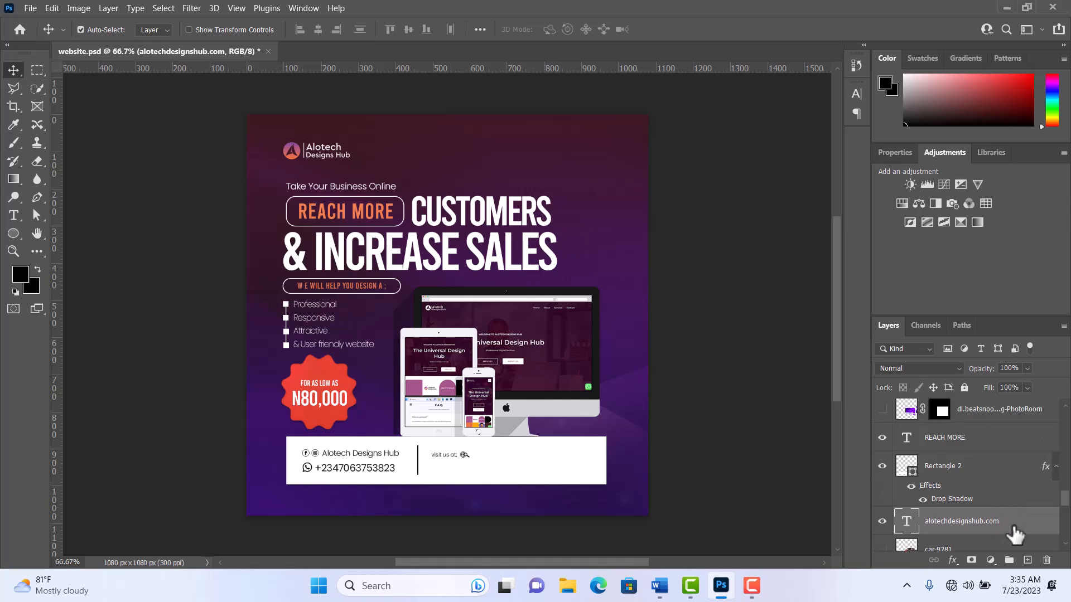
- Move the alotechdesignshub.com text layer back above Rectangle 2 and rename it gmail
{"action": "left_click_drag", "start_coordinate": [1009, 526], "coordinate": [1002, 451]}
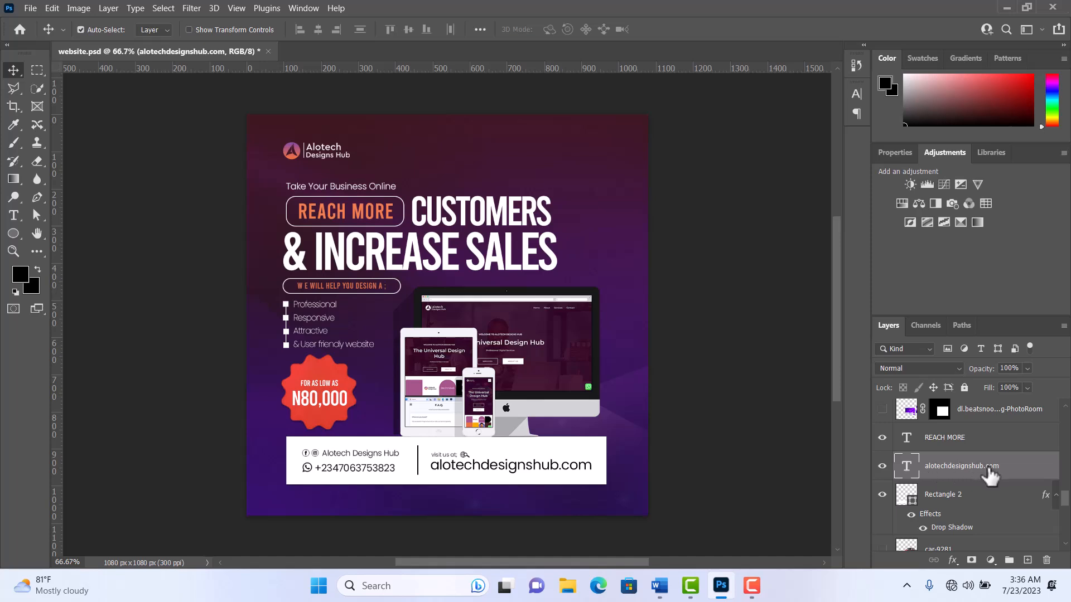
{"action": "double_click", "coordinate": [954, 467]}
{"action": "type", "text": "d"}
{"action": "type", "text": "mail"}
{"action": "key", "text": "Return"}
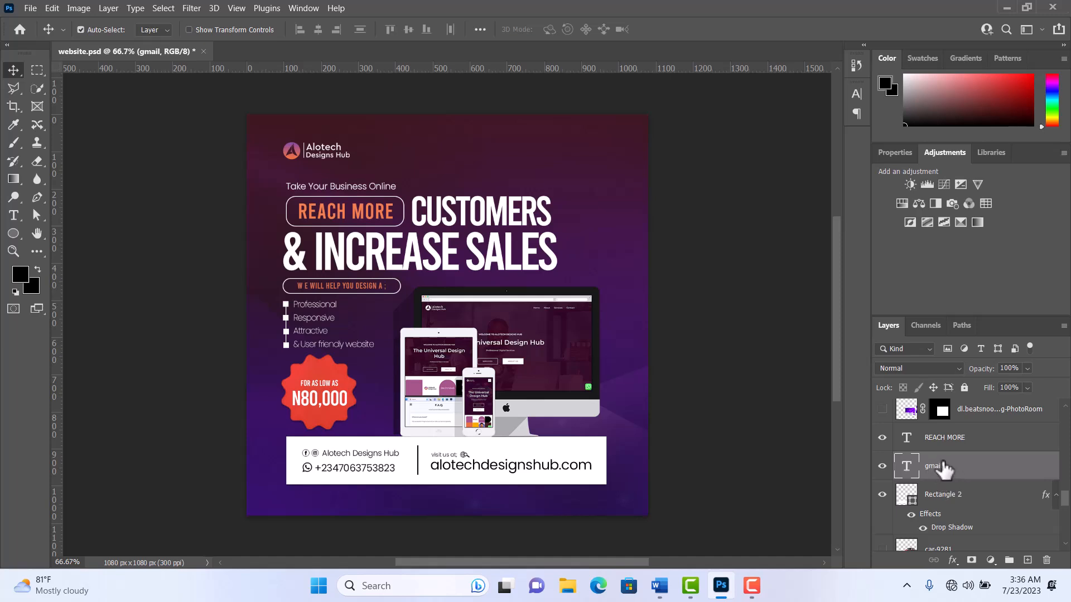
- Look through the layer stack from around & INCREASE SALES up to FOR AS LOW AS
{"action": "scroll", "coordinate": [943, 469], "scroll_direction": "up", "scroll_amount": 2}
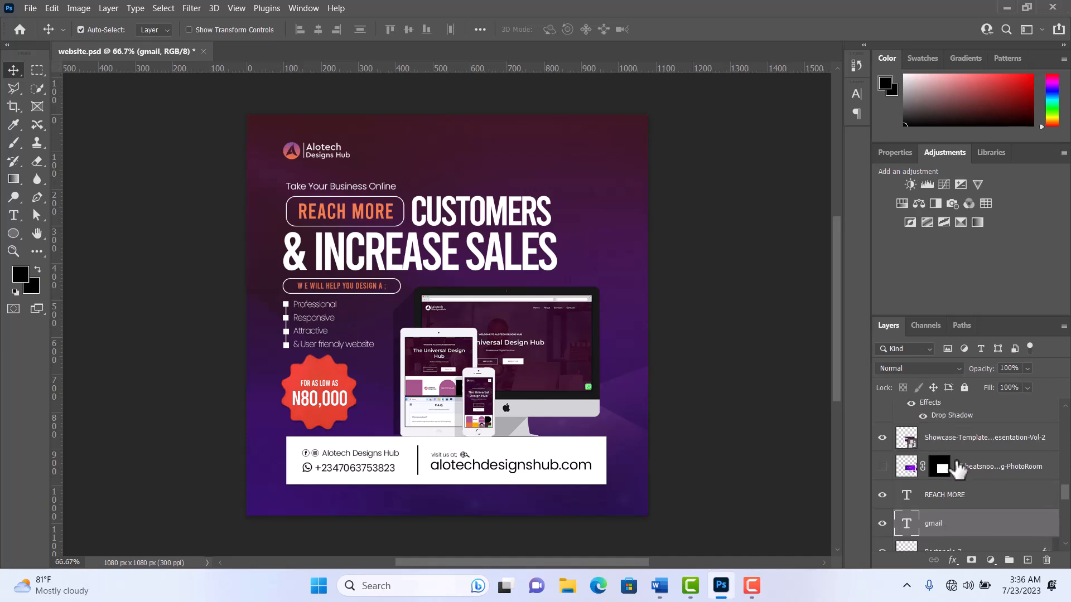
{"action": "scroll", "coordinate": [954, 469], "scroll_direction": "down", "scroll_amount": 2}
{"action": "scroll", "coordinate": [958, 470], "scroll_direction": "down", "scroll_amount": 1}
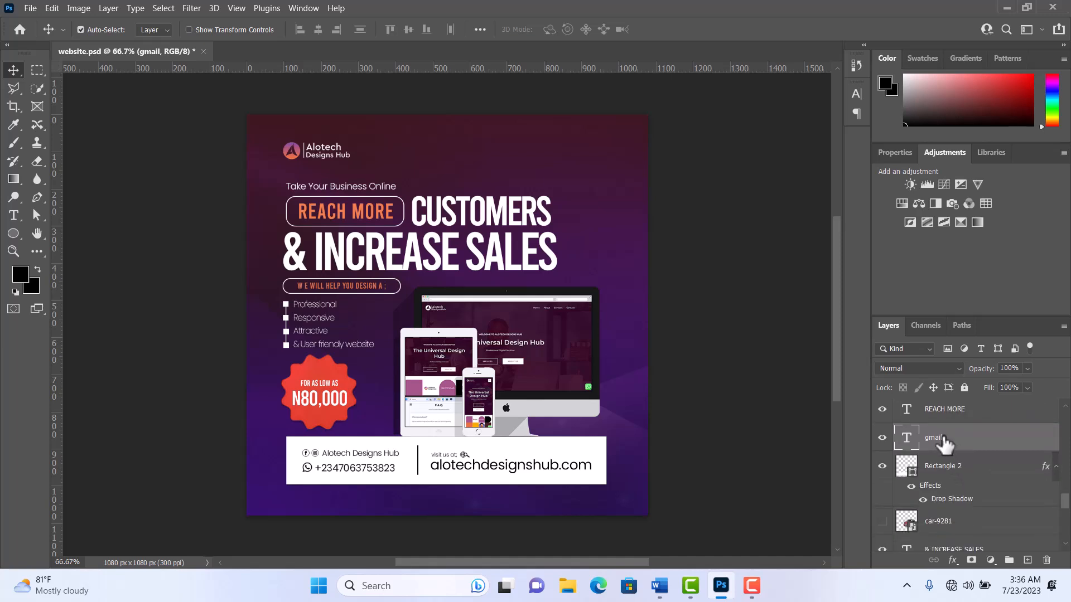
{"action": "scroll", "coordinate": [946, 464], "scroll_direction": "down", "scroll_amount": 3}
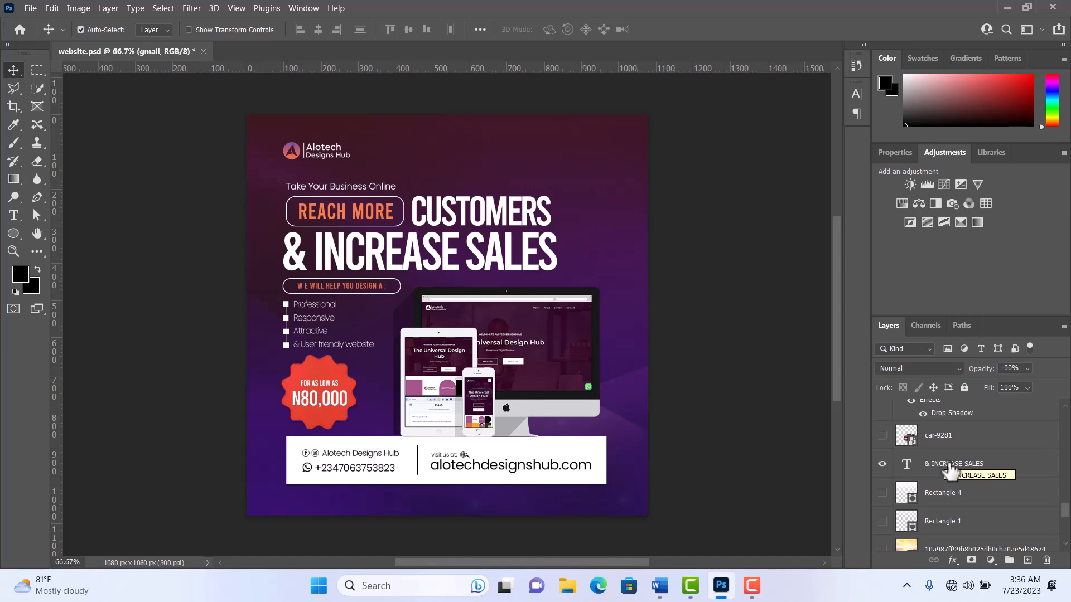
{"action": "scroll", "coordinate": [946, 465], "scroll_direction": "up", "scroll_amount": 1}
{"action": "scroll", "coordinate": [967, 463], "scroll_direction": "up", "scroll_amount": 1}
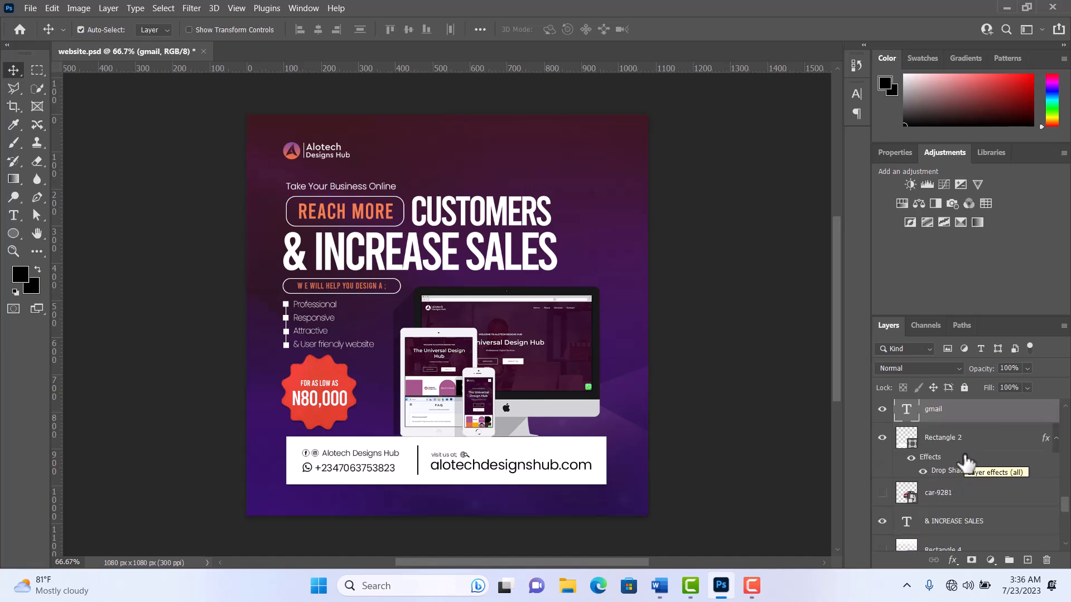
{"action": "scroll", "coordinate": [966, 463], "scroll_direction": "up", "scroll_amount": 4}
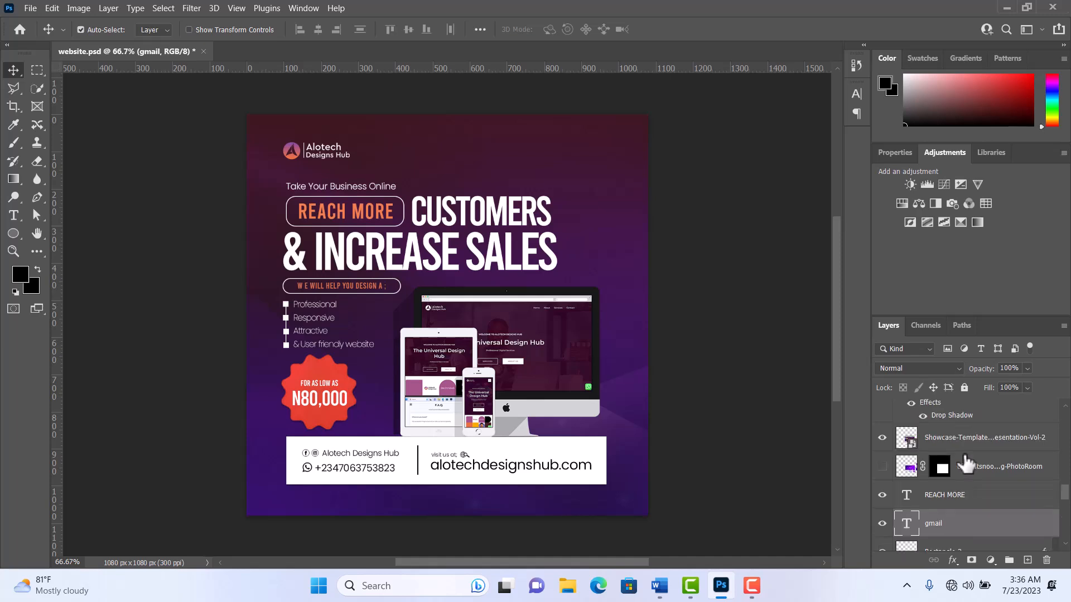
{"action": "scroll", "coordinate": [966, 464], "scroll_direction": "up", "scroll_amount": 5}
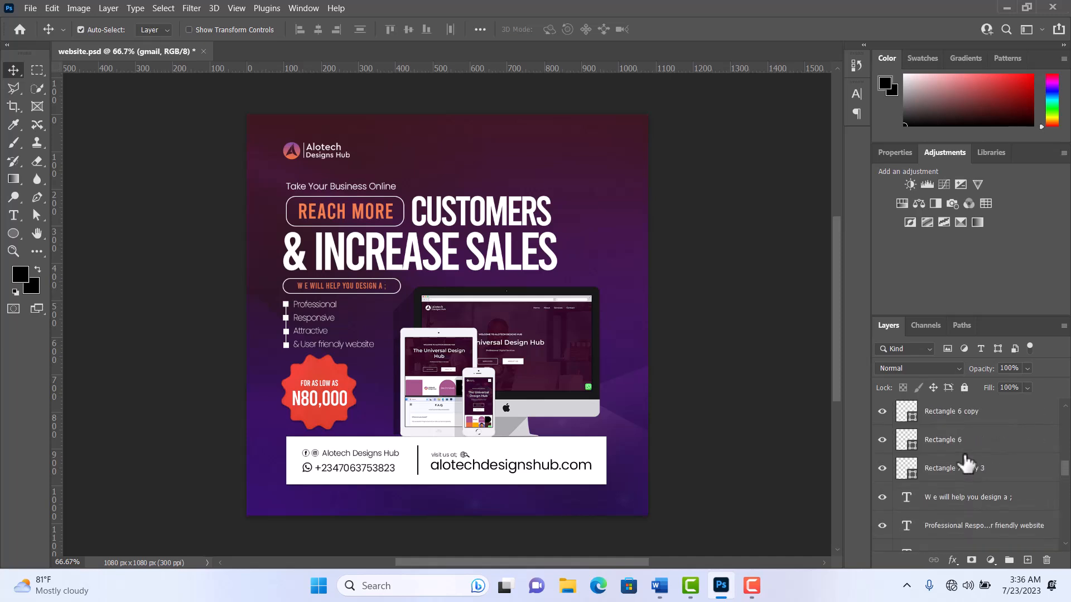
{"action": "scroll", "coordinate": [966, 463], "scroll_direction": "up", "scroll_amount": 5}
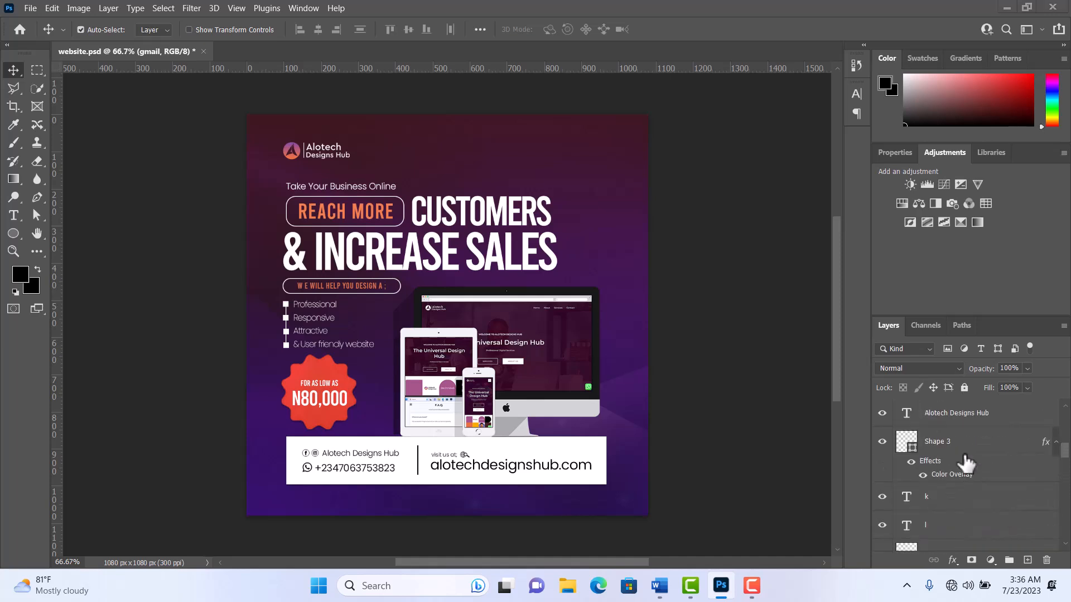
{"action": "scroll", "coordinate": [967, 463], "scroll_direction": "up", "scroll_amount": 5}
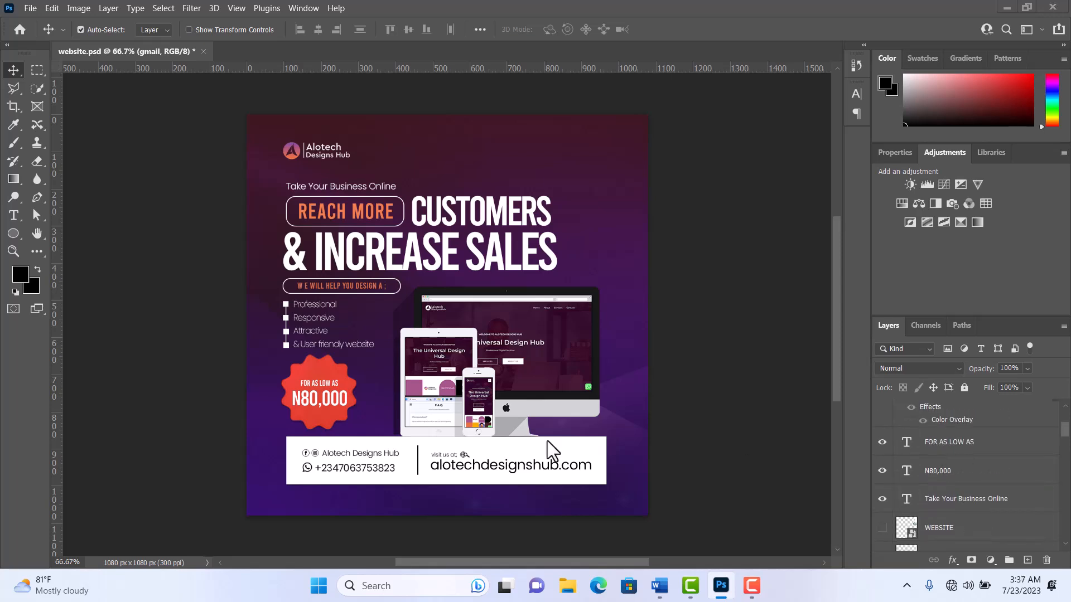
- Identify the layers behind the Facebook icon, Instagram icon, Alotech Designs Hub text and WhatsApp icon in the white bar by selecting each one
{"action": "left_click", "coordinate": [307, 455]}
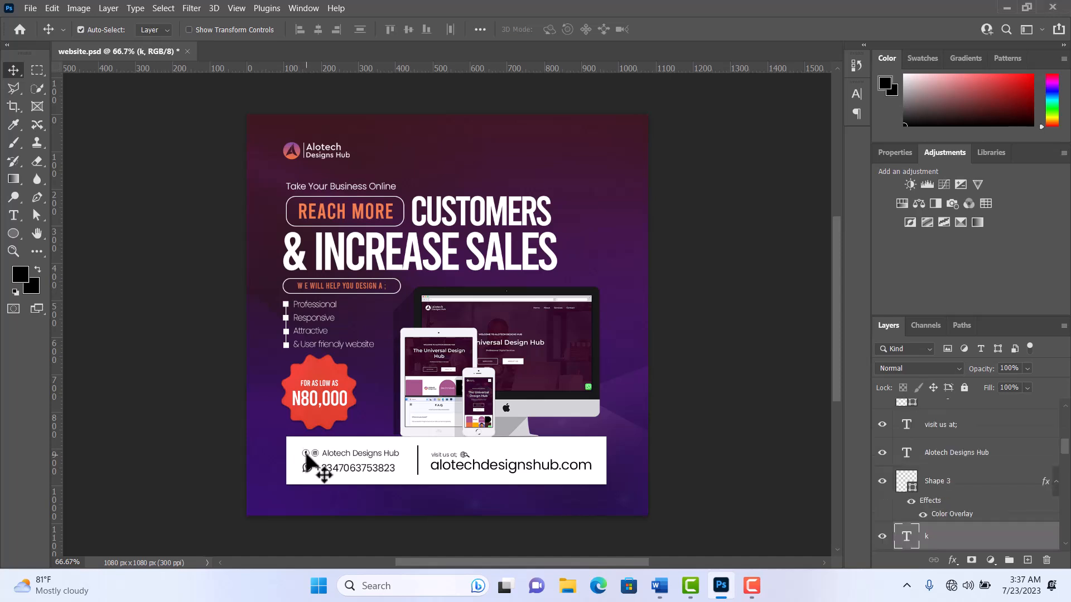
{"action": "left_click", "coordinate": [317, 454]}
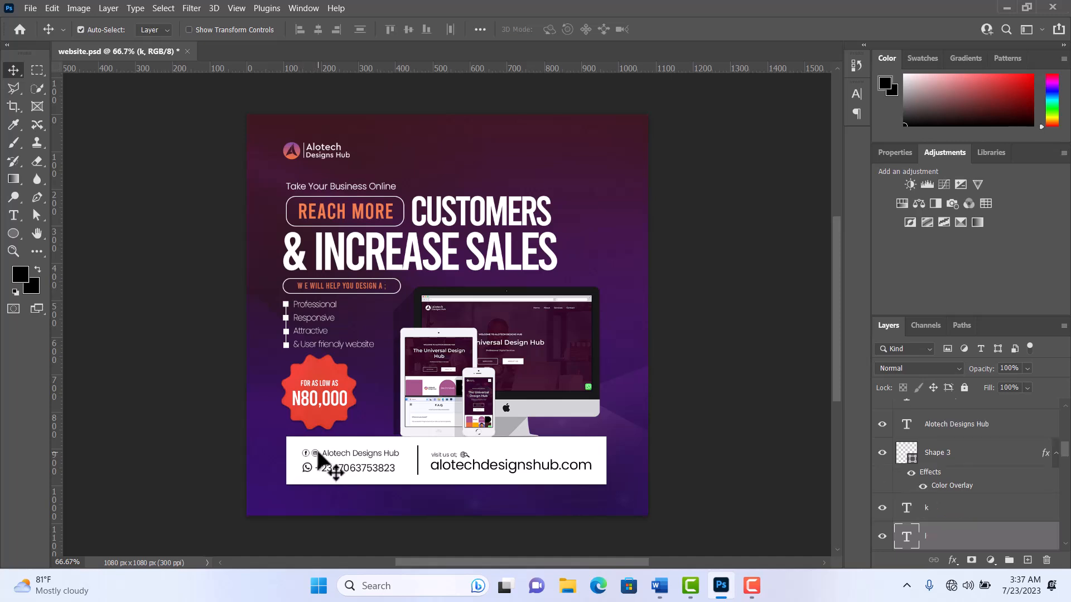
{"action": "left_click", "coordinate": [360, 458]}
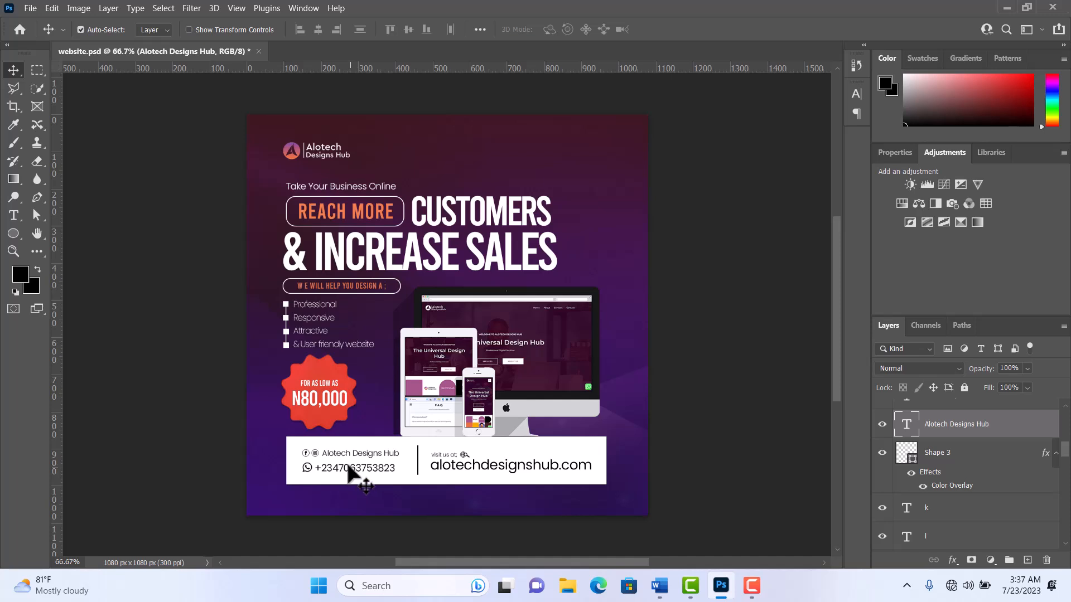
{"action": "left_click", "coordinate": [306, 469]}
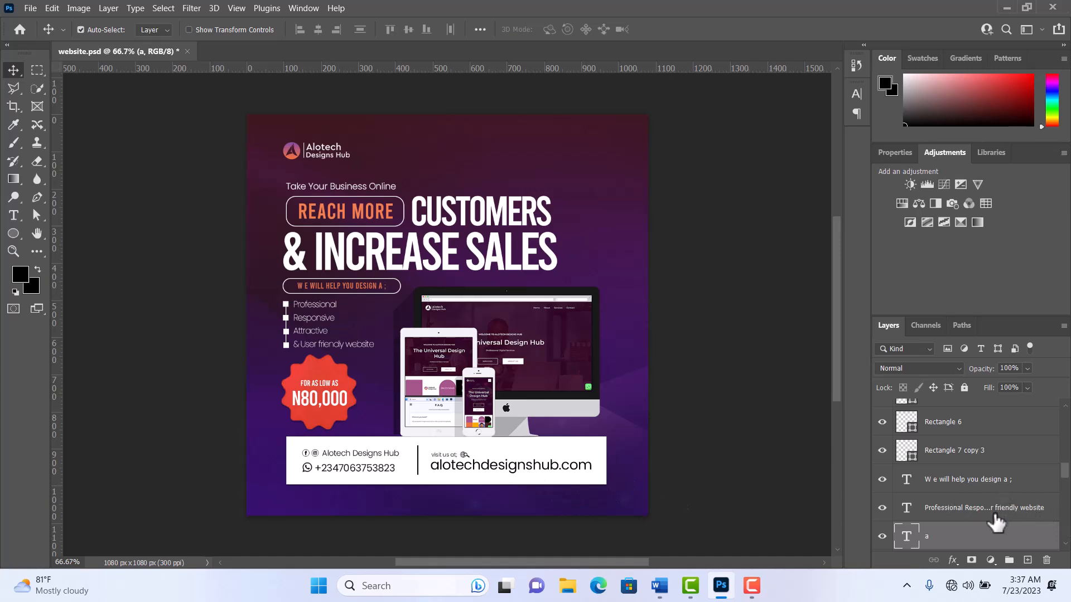
- Toggle the visibility of the WhatsApp icon layer "a" to check it, and select that layer
{"action": "scroll", "coordinate": [996, 527], "scroll_direction": "down", "scroll_amount": 1}
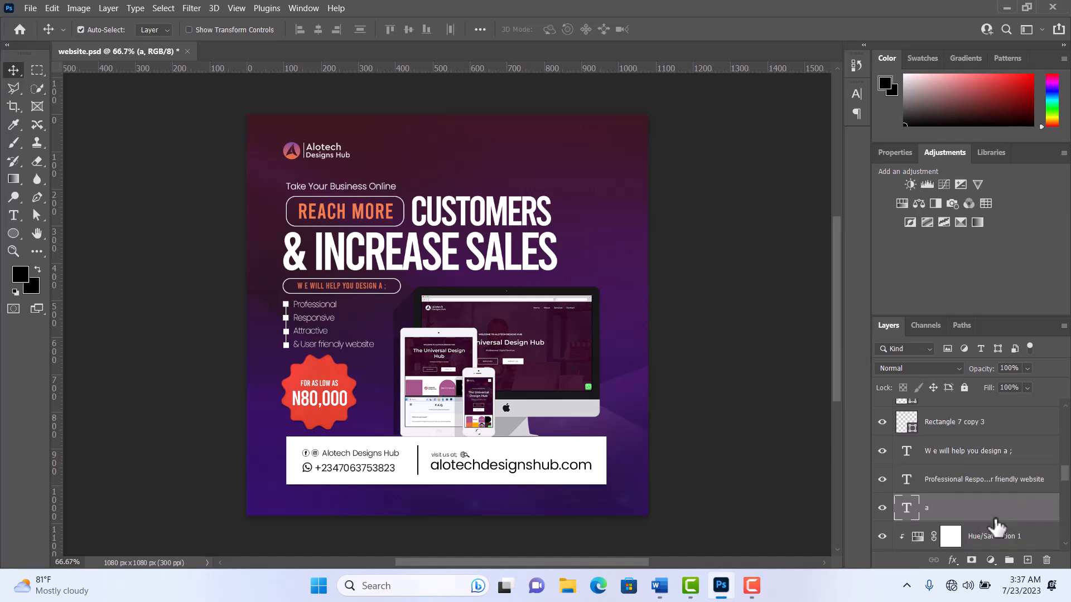
{"action": "left_click", "coordinate": [882, 509]}
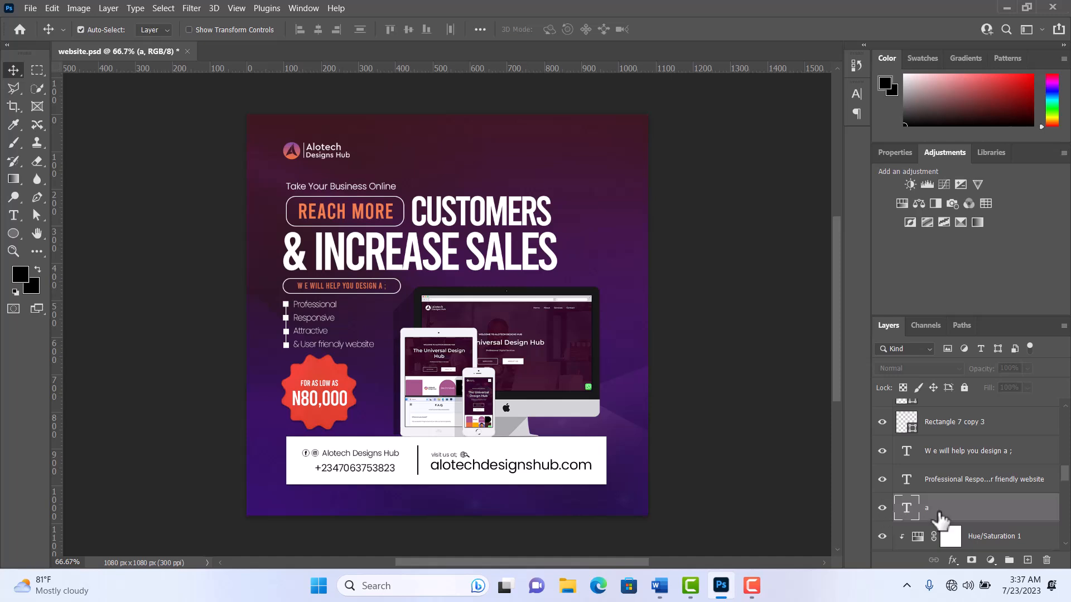
{"action": "left_click", "coordinate": [962, 509], "text": "ctrl"}
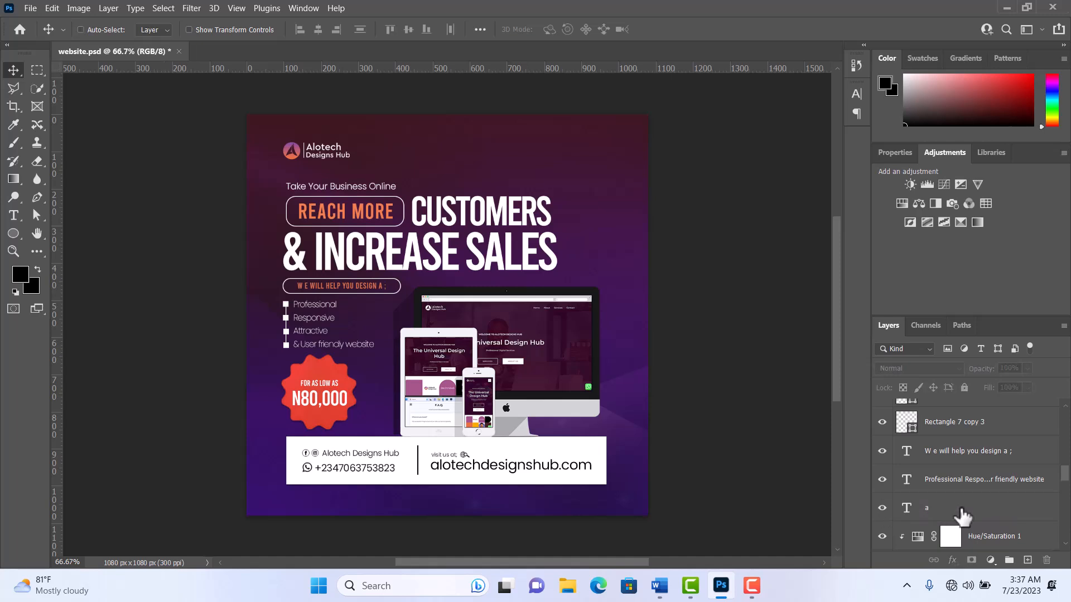
{"action": "left_click", "coordinate": [961, 509]}
- Hide and reshow the Alotech Designs Hub copy layer to check which flyer element it holds
{"action": "scroll", "coordinate": [961, 511], "scroll_direction": "down", "scroll_amount": 2}
{"action": "scroll", "coordinate": [961, 512], "scroll_direction": "down", "scroll_amount": 1}
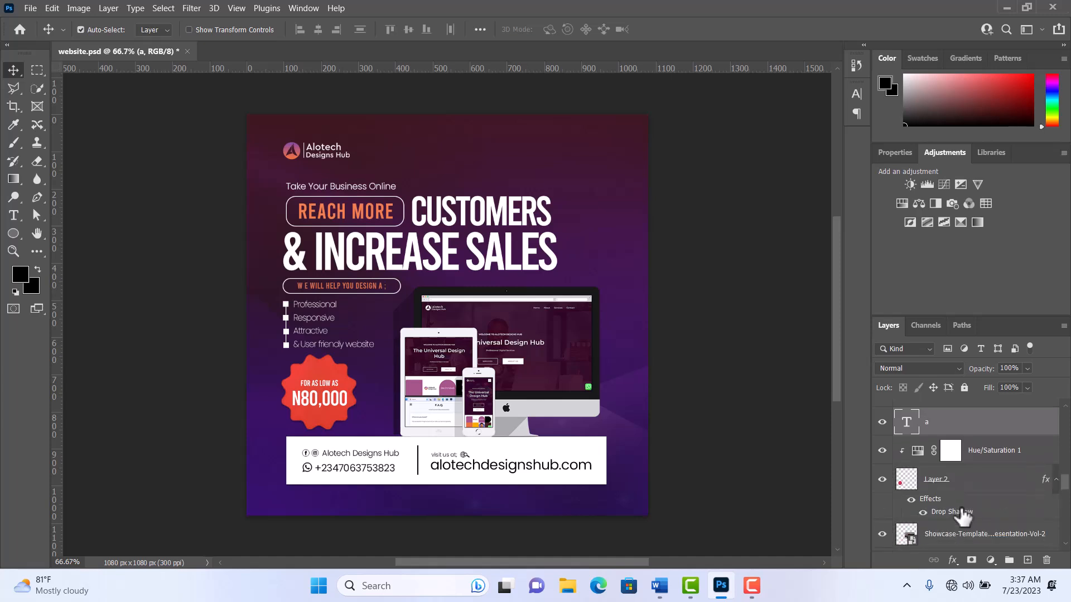
{"action": "scroll", "coordinate": [962, 516], "scroll_direction": "up", "scroll_amount": 7}
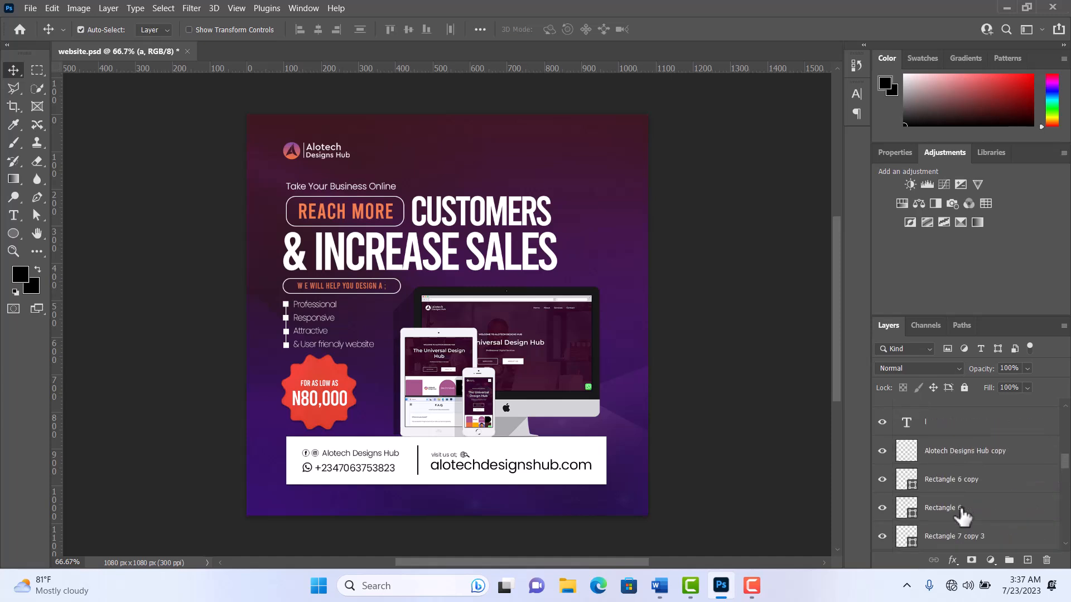
{"action": "scroll", "coordinate": [963, 516], "scroll_direction": "up", "scroll_amount": 1}
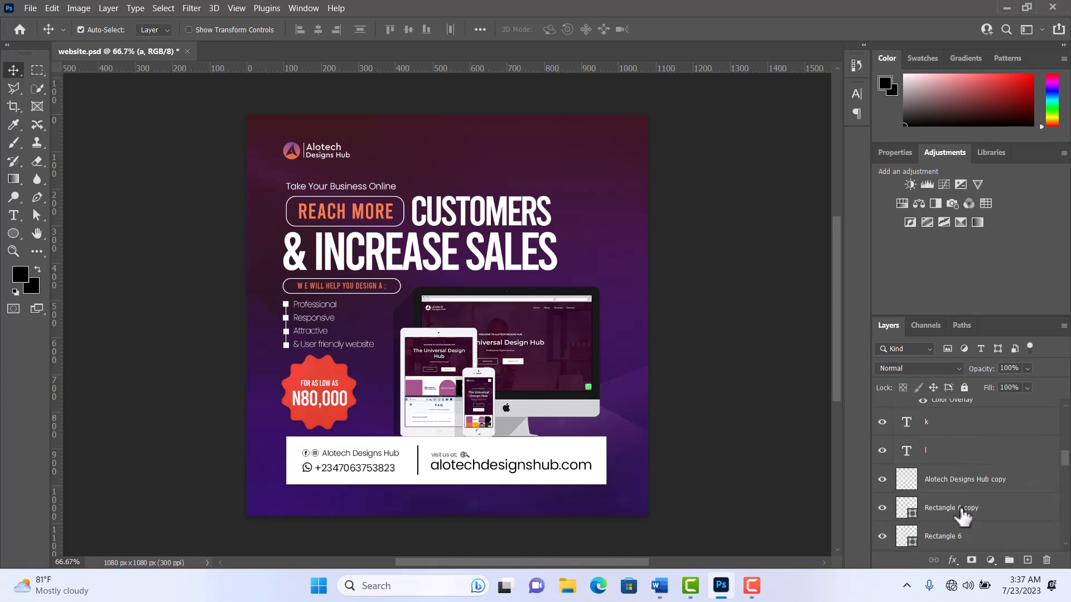
{"action": "left_click", "coordinate": [883, 480]}
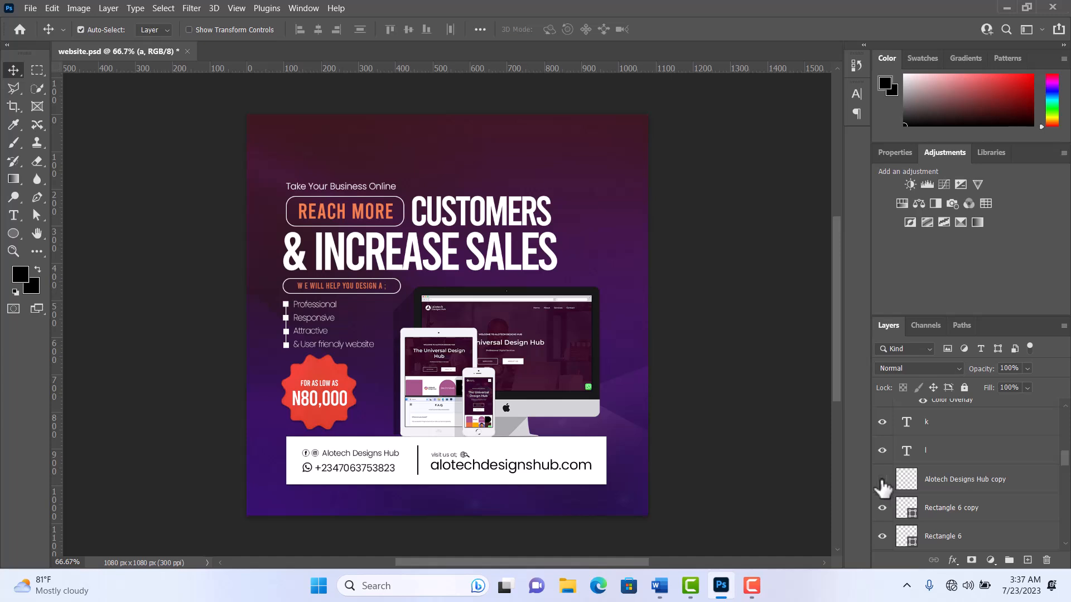
{"action": "left_click", "coordinate": [882, 481]}
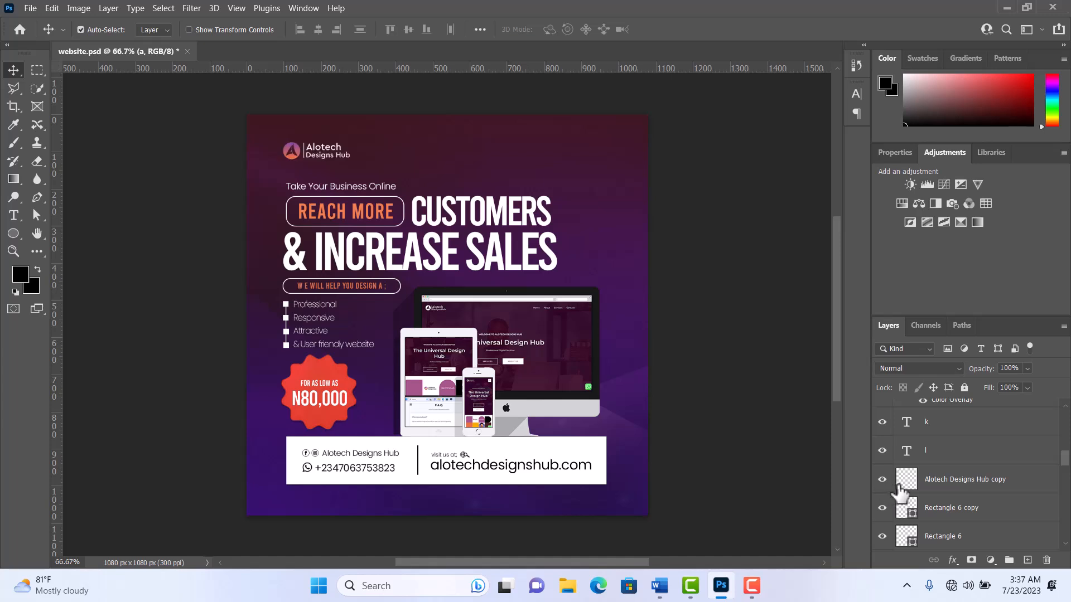
- Check the Instagram icon layer "l" by toggling its visibility, and add layers l and k to the selection
{"action": "left_click", "coordinate": [882, 450]}
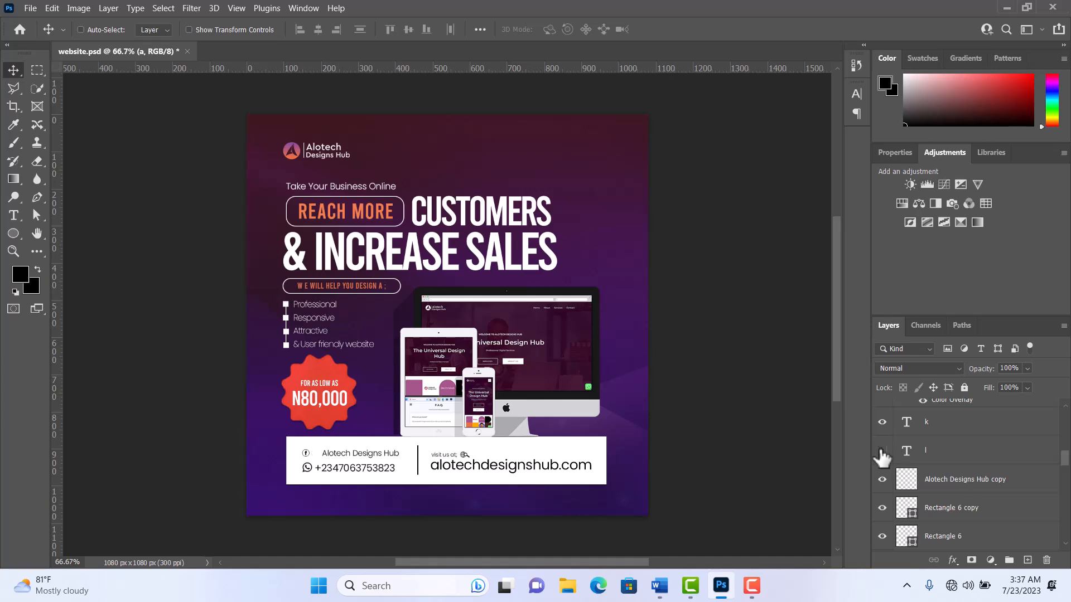
{"action": "left_click", "coordinate": [948, 438]}
{"action": "left_click", "coordinate": [950, 428], "text": "ctrl"}
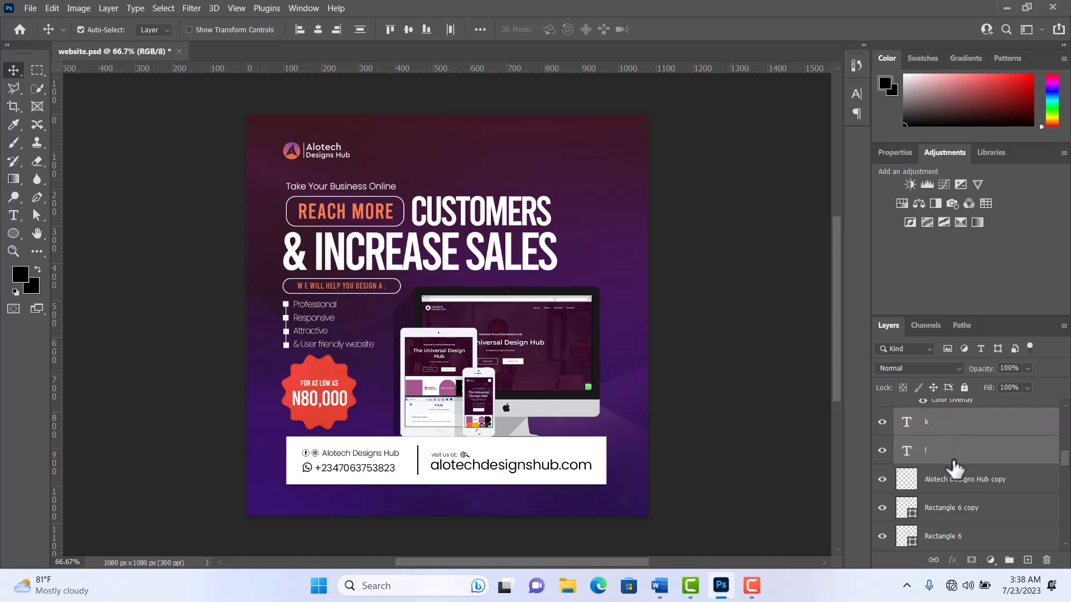
- Check Shape 3 by hiding and reshowing it, and add it to the layer selection
{"action": "scroll", "coordinate": [953, 467], "scroll_direction": "up", "scroll_amount": 3}
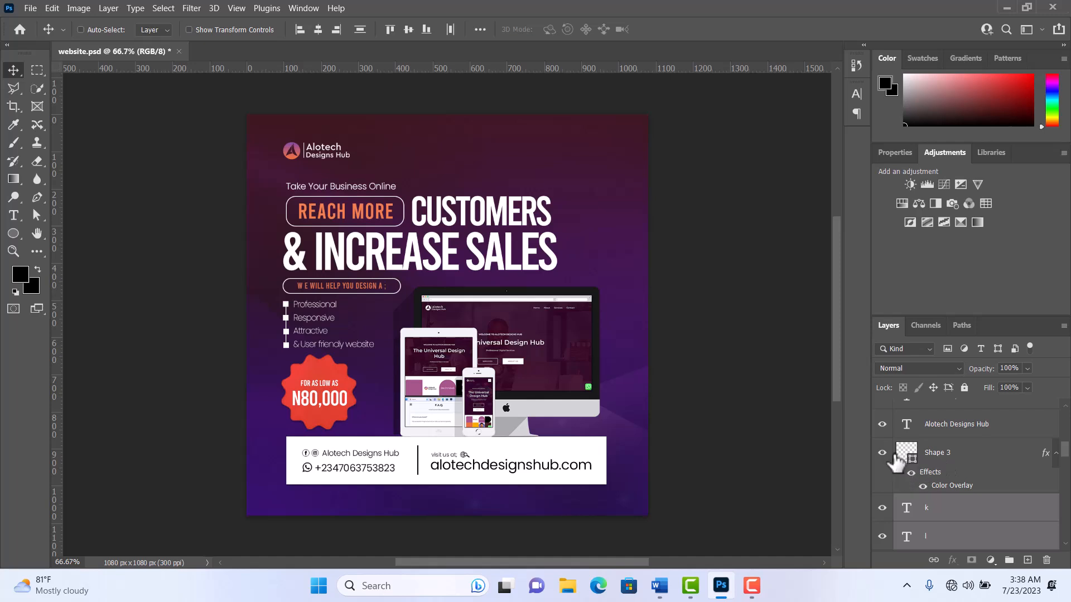
{"action": "left_click", "coordinate": [884, 452]}
{"action": "left_click", "coordinate": [885, 452]}
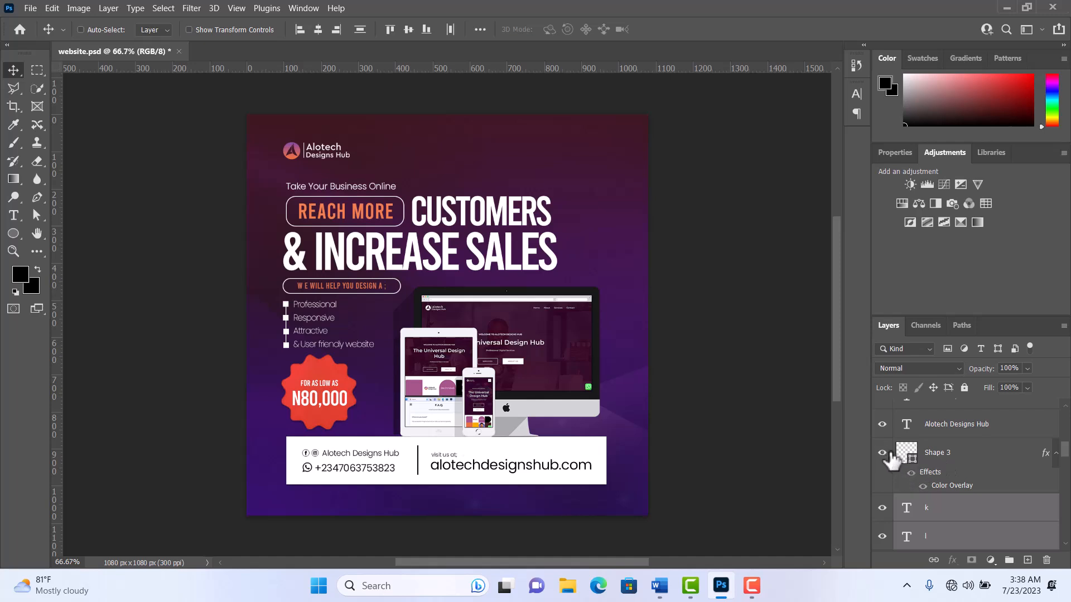
{"action": "left_click", "coordinate": [973, 456], "text": "ctrl"}
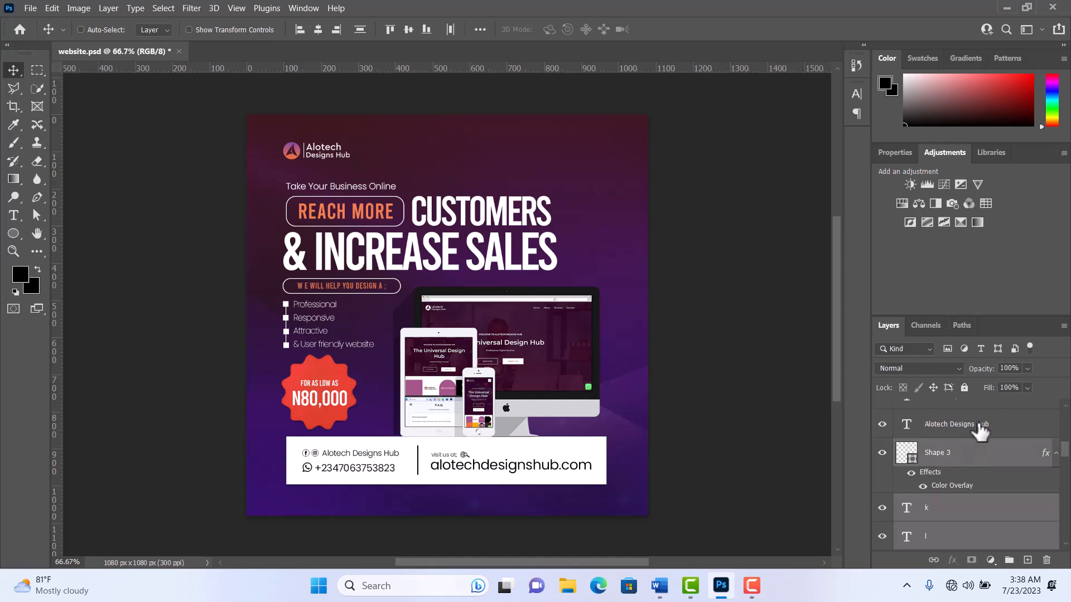
- Add the Alotech Designs Hub and "visit us at;" text layers to the selection
{"action": "left_click", "coordinate": [980, 428], "text": "ctrl"}
{"action": "scroll", "coordinate": [980, 431], "scroll_direction": "up", "scroll_amount": 1}
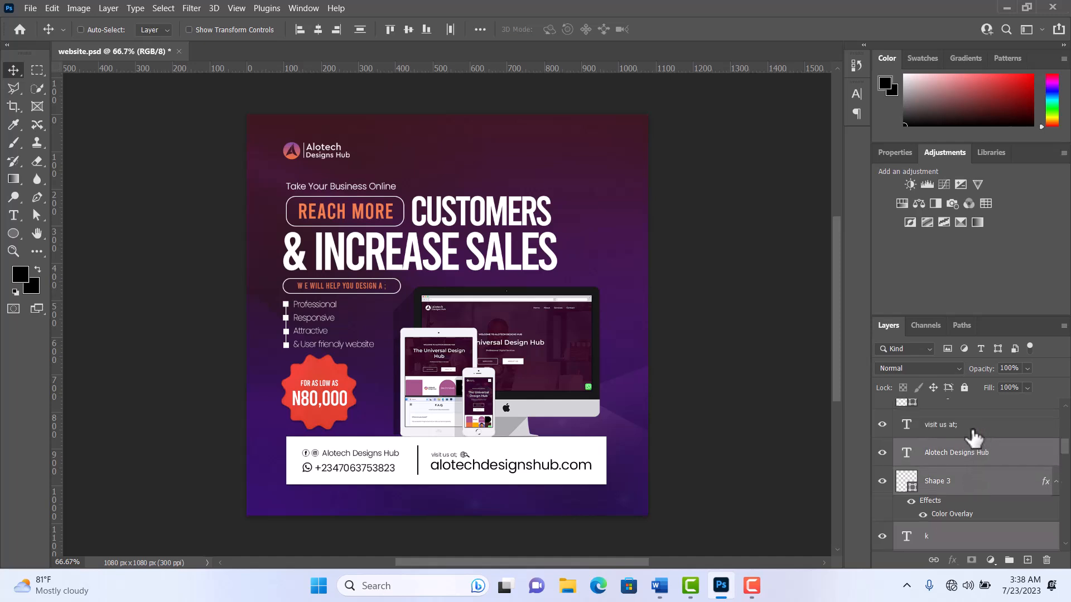
{"action": "left_click", "coordinate": [972, 433], "text": "ctrl"}
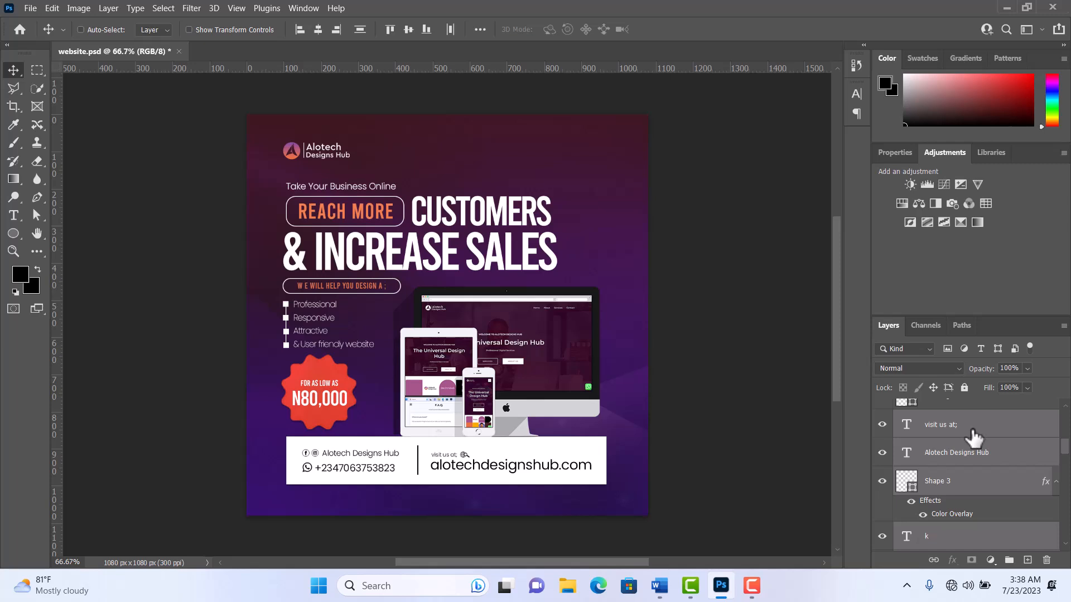
- Add the phone number text layer below CUSTOMERS to the selection of contact layers
{"action": "scroll", "coordinate": [973, 434], "scroll_direction": "up", "scroll_amount": 1}
{"action": "scroll", "coordinate": [973, 436], "scroll_direction": "up", "scroll_amount": 3}
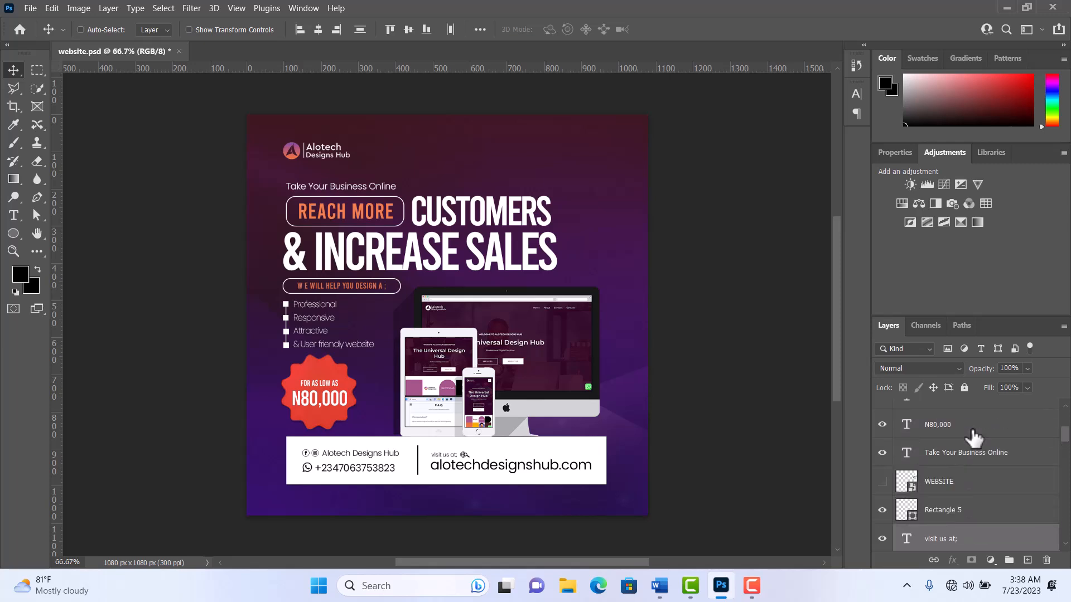
{"action": "scroll", "coordinate": [973, 438], "scroll_direction": "up", "scroll_amount": 5}
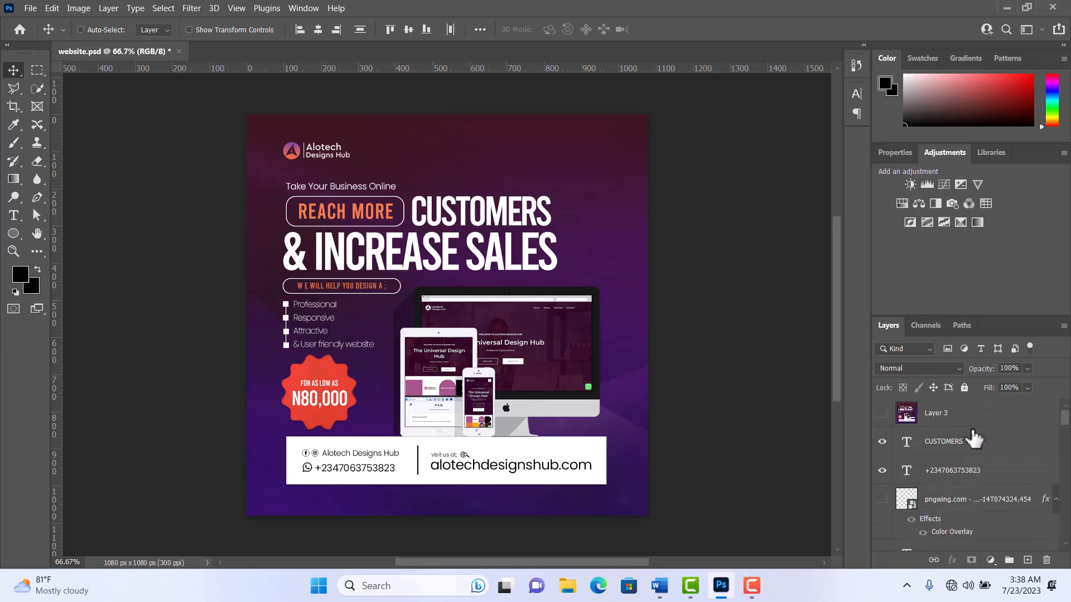
{"action": "left_click", "coordinate": [982, 474]}
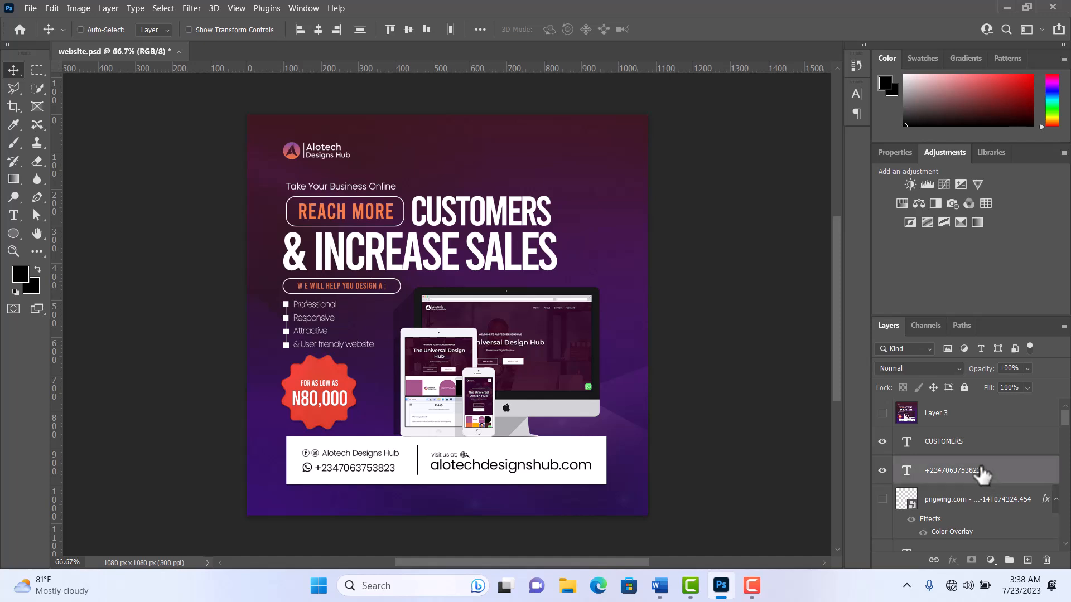
{"action": "scroll", "coordinate": [978, 471], "scroll_direction": "down", "scroll_amount": 3}
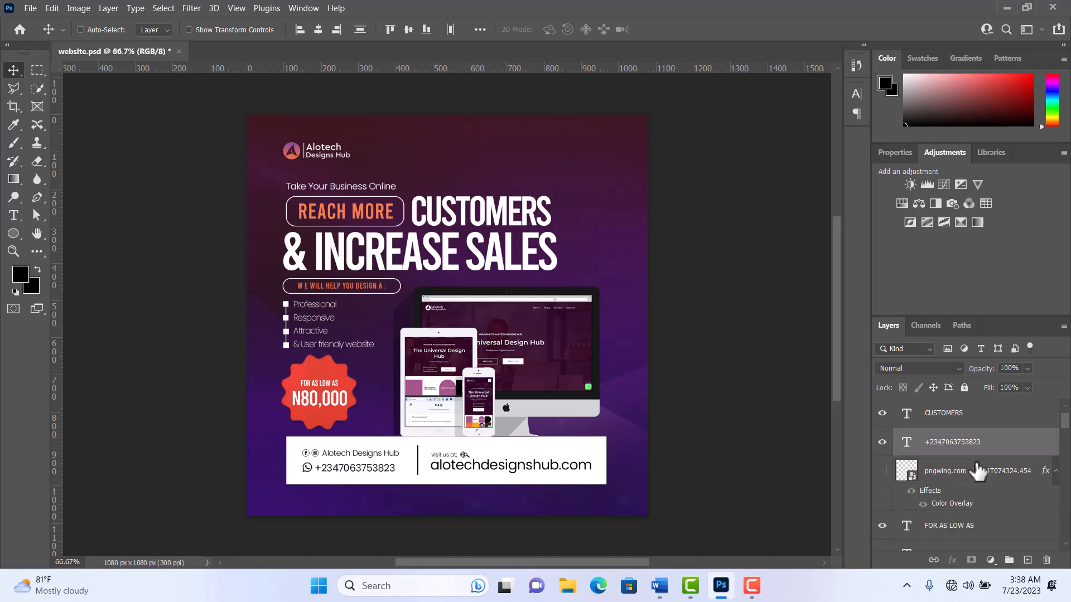
{"action": "scroll", "coordinate": [977, 474], "scroll_direction": "down", "scroll_amount": 2}
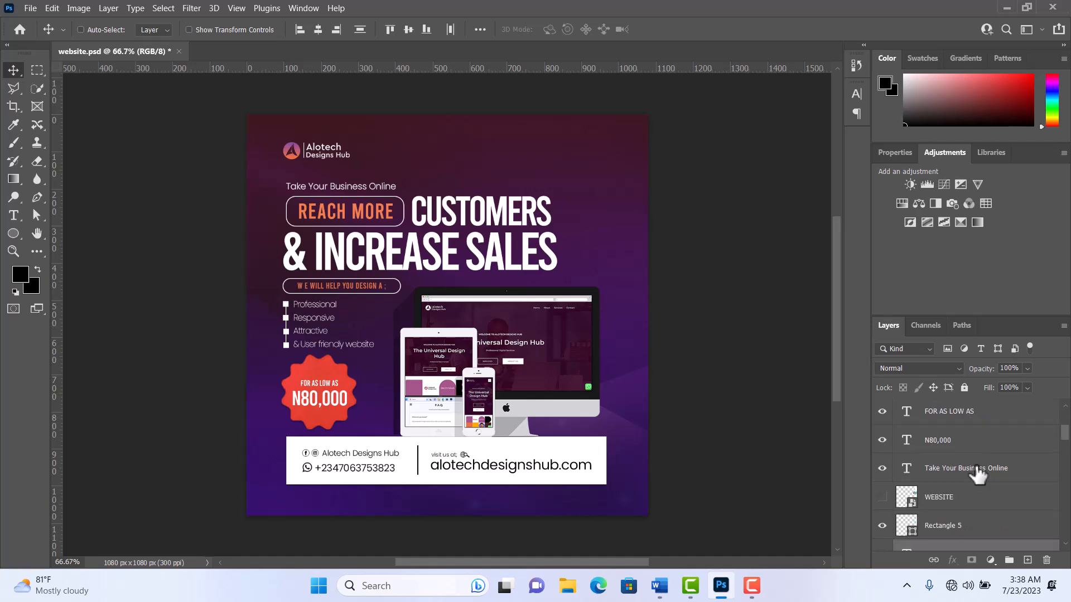
{"action": "scroll", "coordinate": [977, 474], "scroll_direction": "down", "scroll_amount": 4}
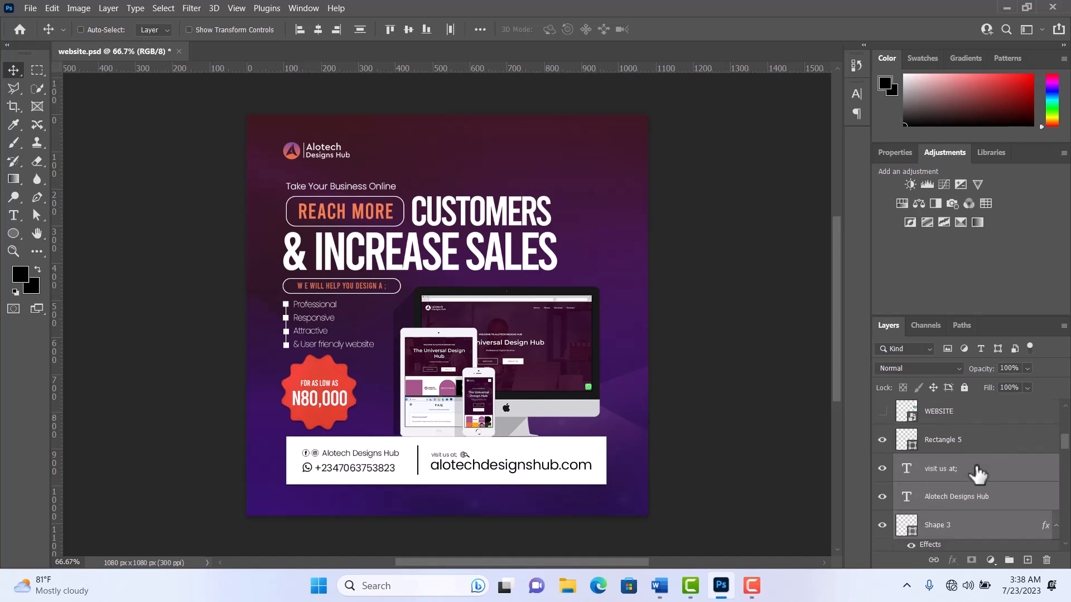
- Look through the layer stack for contact-detail layers of the white bar that are still missing from the selection
{"action": "scroll", "coordinate": [979, 473], "scroll_direction": "down", "scroll_amount": 8}
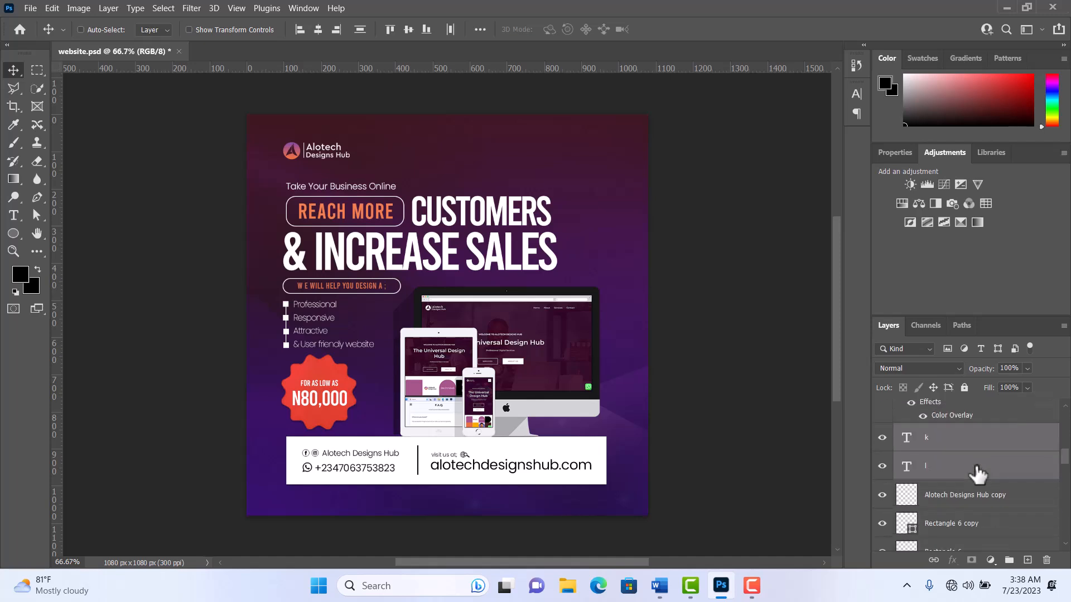
{"action": "scroll", "coordinate": [977, 473], "scroll_direction": "down", "scroll_amount": 4}
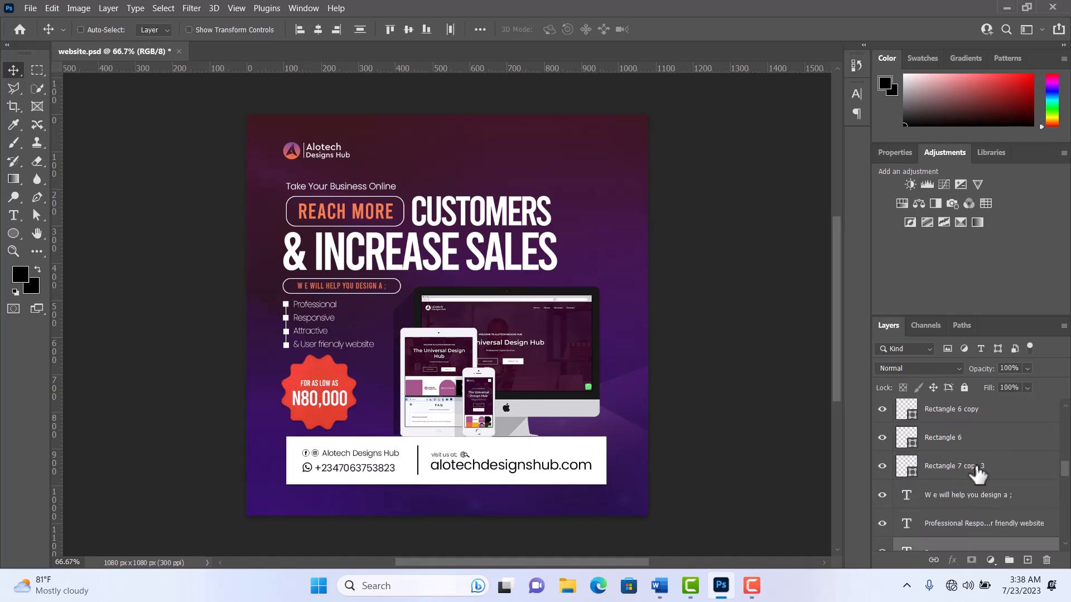
{"action": "scroll", "coordinate": [977, 474], "scroll_direction": "down", "scroll_amount": 2}
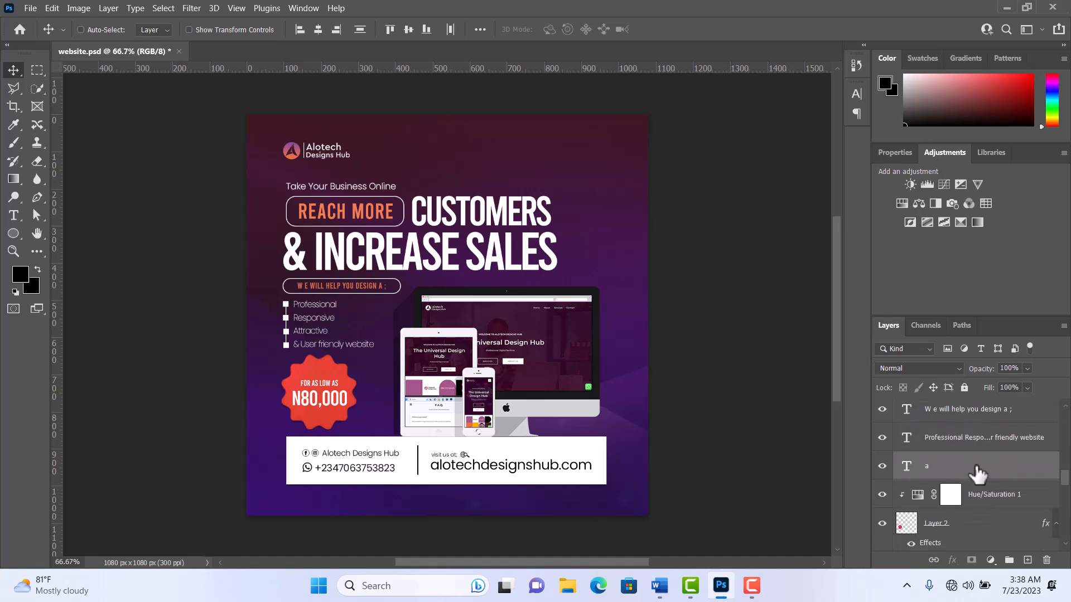
{"action": "scroll", "coordinate": [977, 474], "scroll_direction": "down", "scroll_amount": 2}
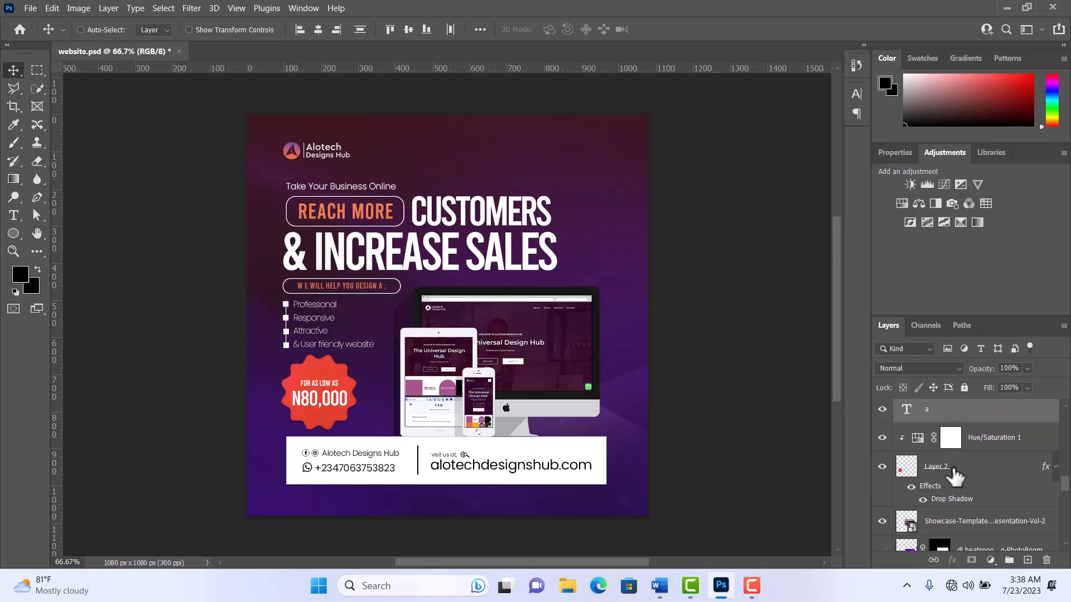
{"action": "scroll", "coordinate": [962, 480], "scroll_direction": "down", "scroll_amount": 5}
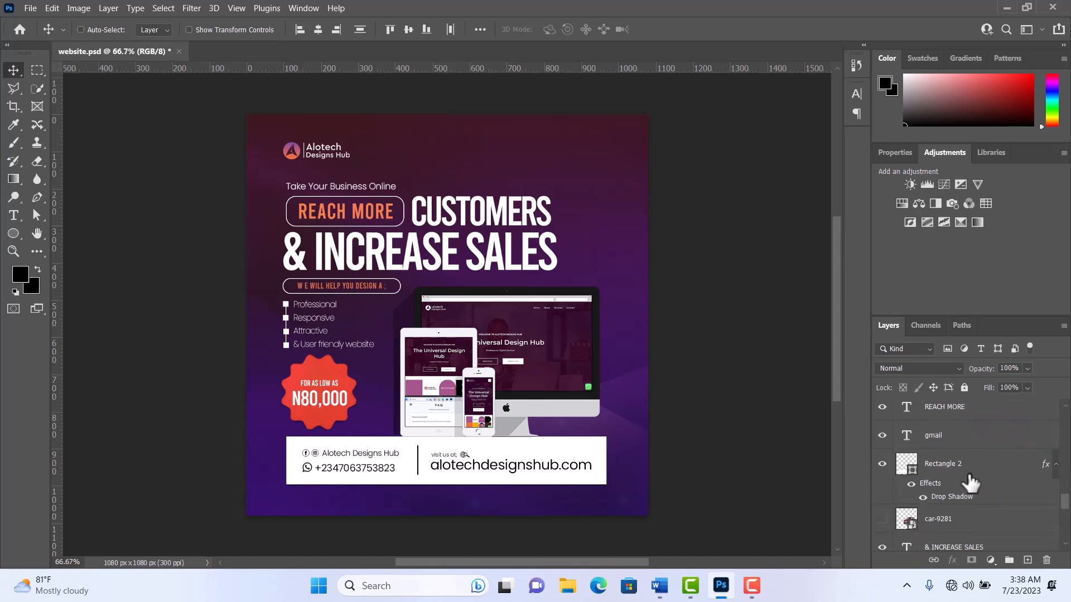
{"action": "scroll", "coordinate": [971, 481], "scroll_direction": "down", "scroll_amount": 5}
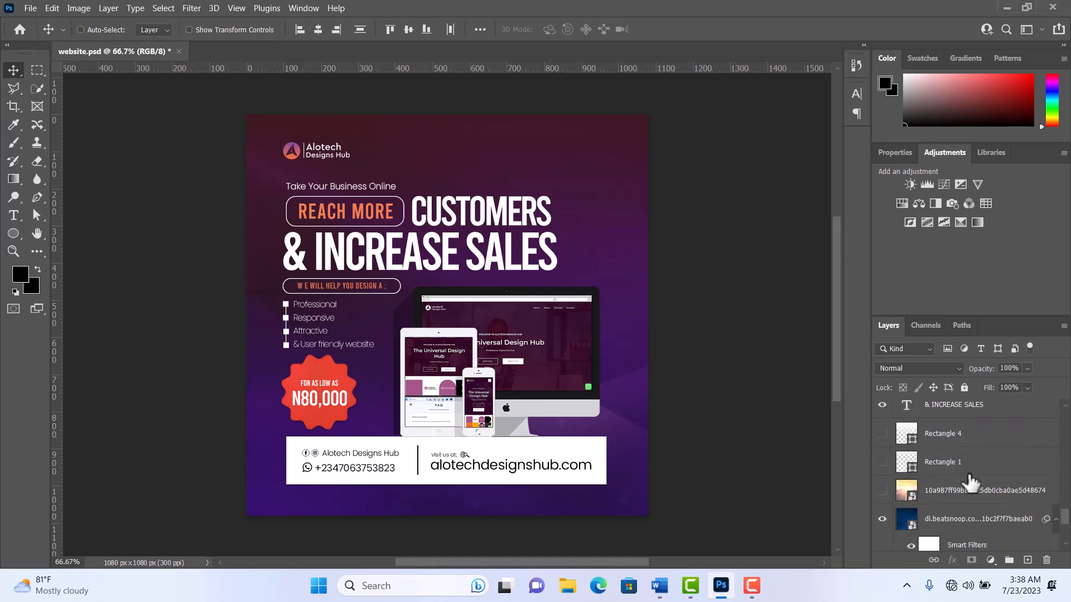
{"action": "scroll", "coordinate": [971, 481], "scroll_direction": "up", "scroll_amount": 5}
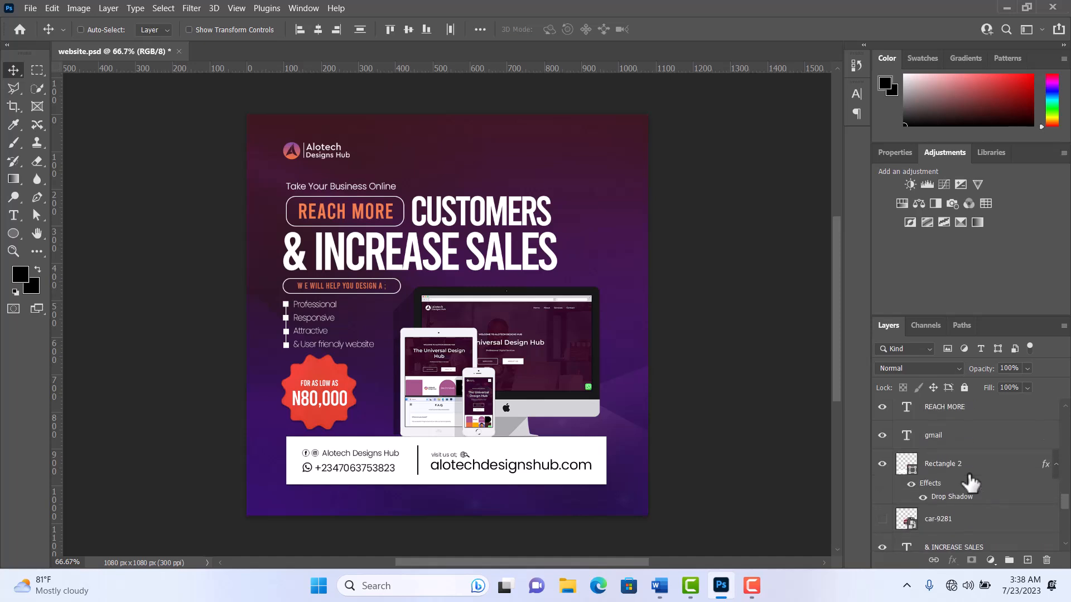
{"action": "scroll", "coordinate": [970, 483], "scroll_direction": "up", "scroll_amount": 3}
{"action": "scroll", "coordinate": [970, 483], "scroll_direction": "up", "scroll_amount": 5}
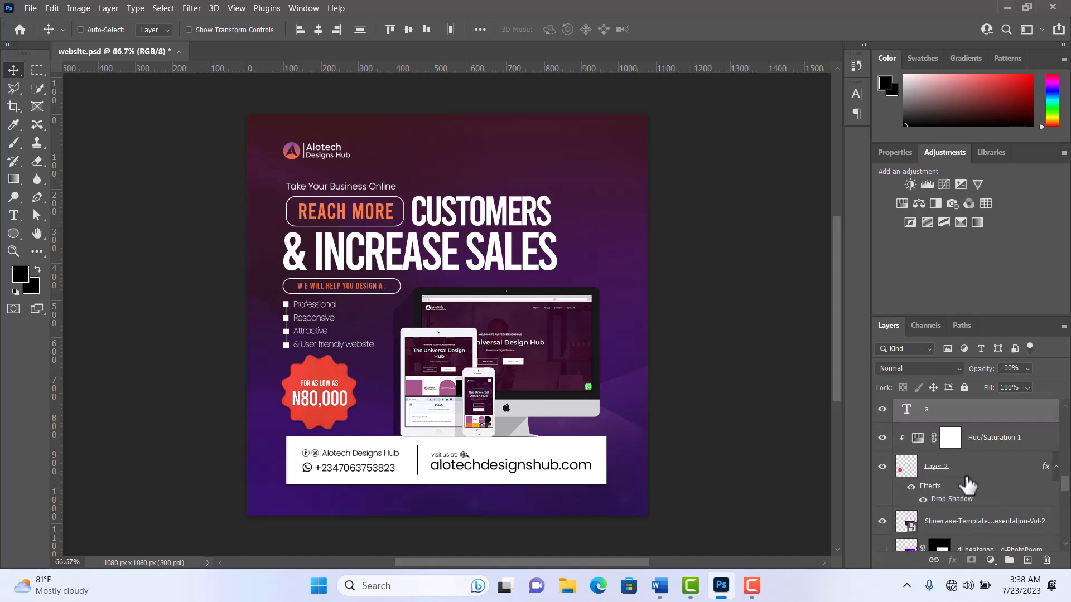
{"action": "scroll", "coordinate": [967, 484], "scroll_direction": "up", "scroll_amount": 5}
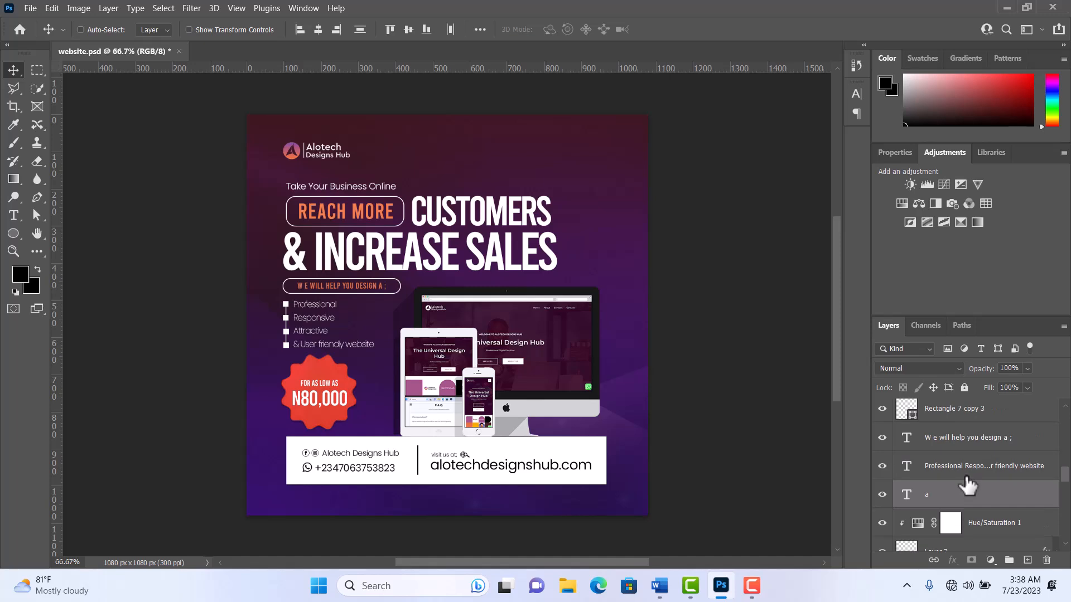
{"action": "scroll", "coordinate": [967, 485], "scroll_direction": "up", "scroll_amount": 5}
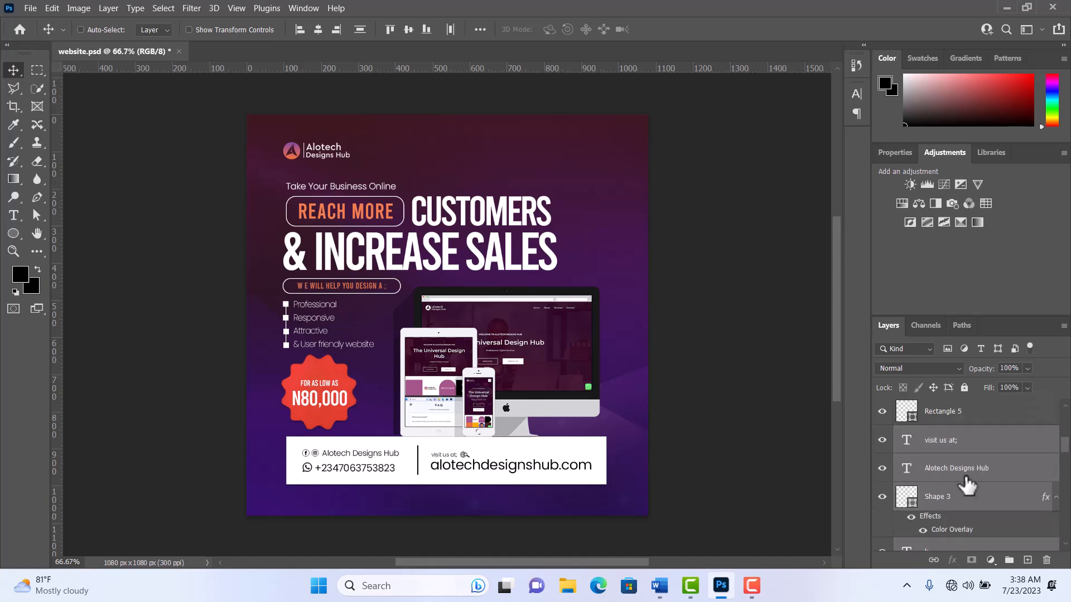
{"action": "scroll", "coordinate": [968, 486], "scroll_direction": "up", "scroll_amount": 1}
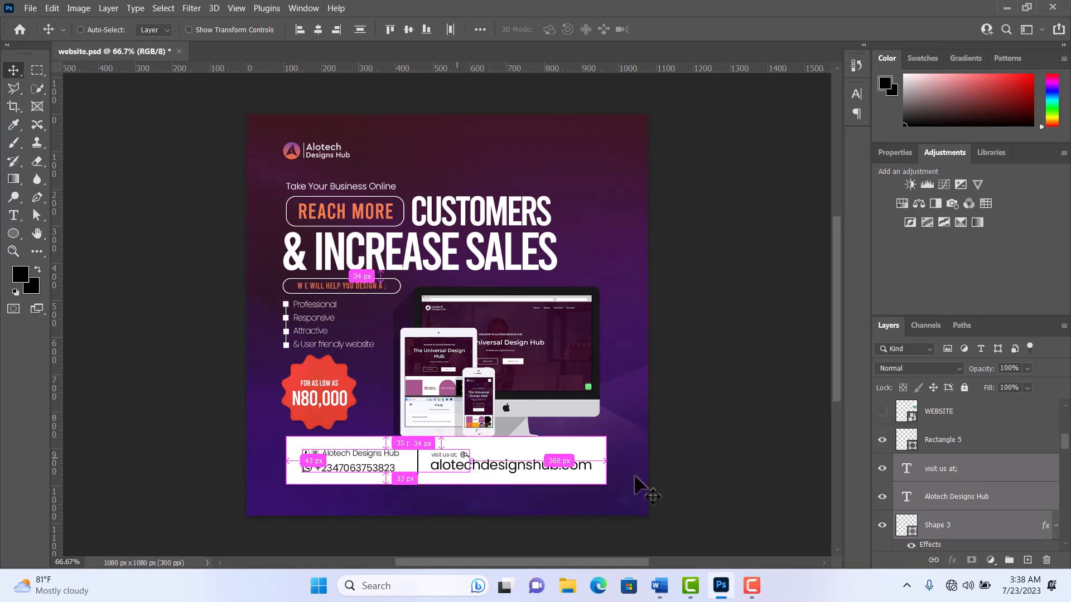
- Check the website address layer "gmail" by hiding and reshowing it, and add it to the layer selection
{"action": "scroll", "coordinate": [937, 485], "scroll_direction": "down", "scroll_amount": 2}
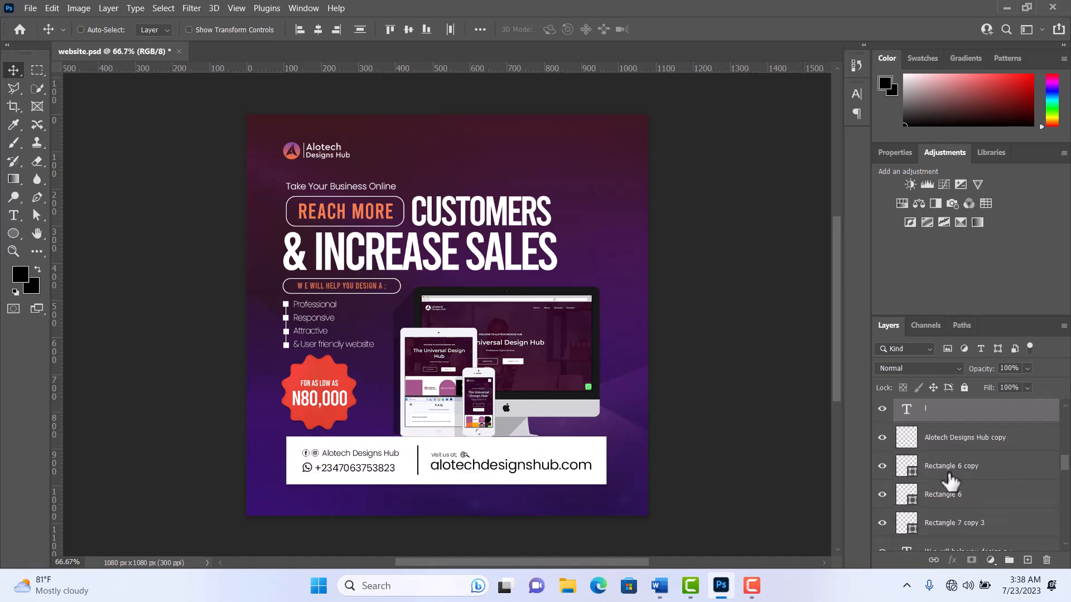
{"action": "scroll", "coordinate": [953, 470], "scroll_direction": "down", "scroll_amount": 2}
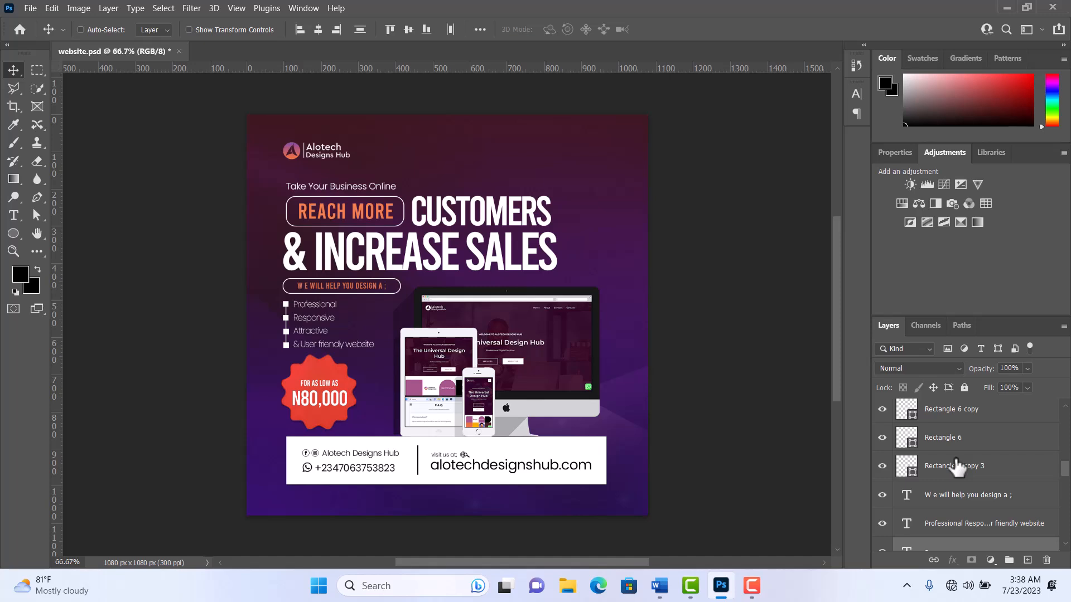
{"action": "scroll", "coordinate": [956, 468], "scroll_direction": "down", "scroll_amount": 1}
{"action": "scroll", "coordinate": [957, 467], "scroll_direction": "down", "scroll_amount": 5}
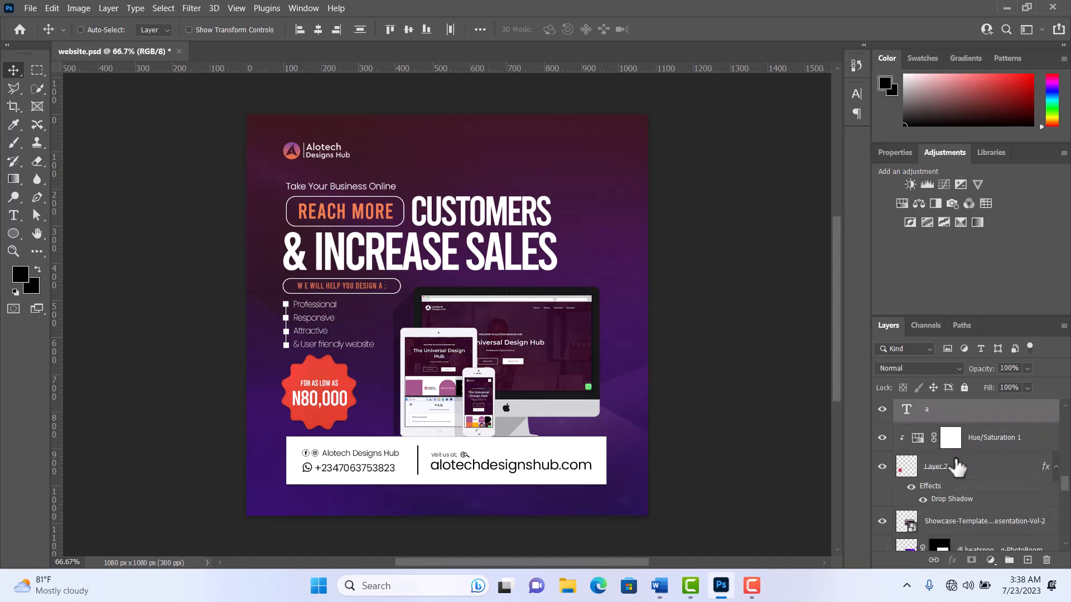
{"action": "scroll", "coordinate": [957, 467], "scroll_direction": "down", "scroll_amount": 3}
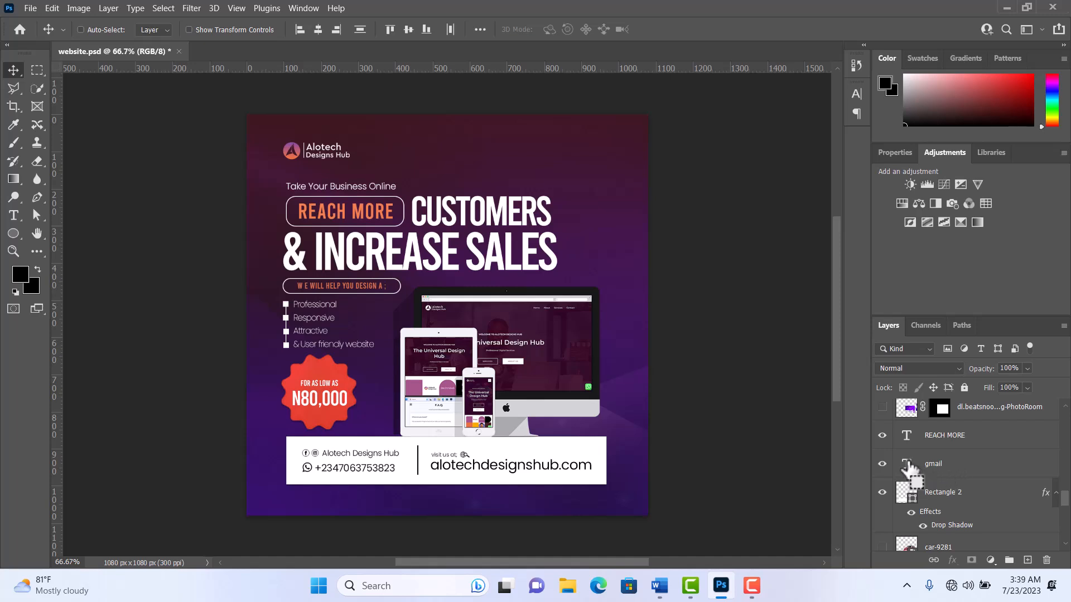
{"action": "left_click", "coordinate": [882, 464]}
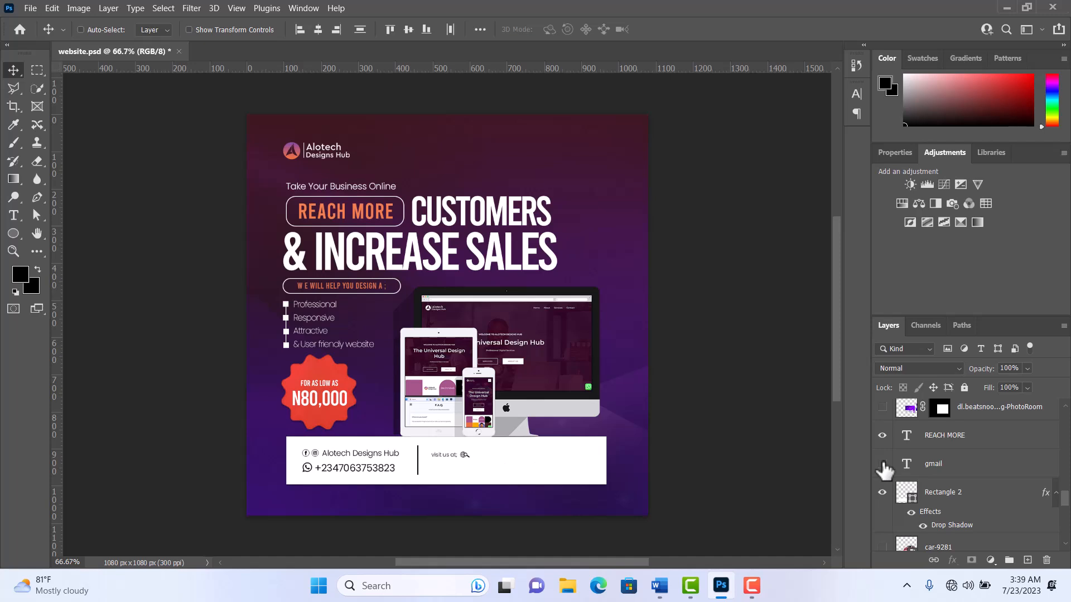
{"action": "left_click", "coordinate": [882, 464]}
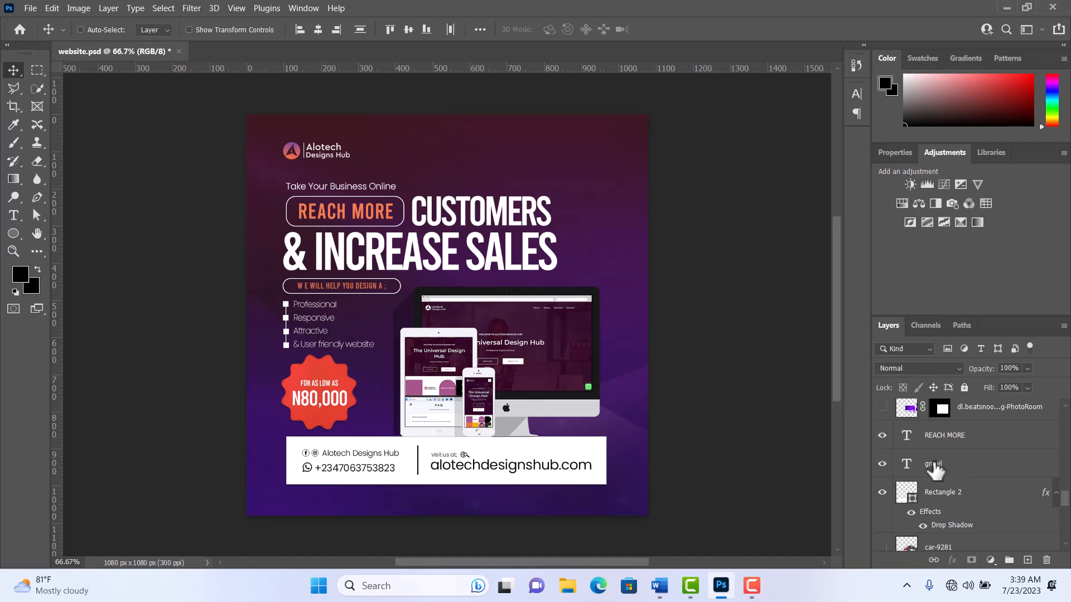
{"action": "left_click", "coordinate": [964, 472]}
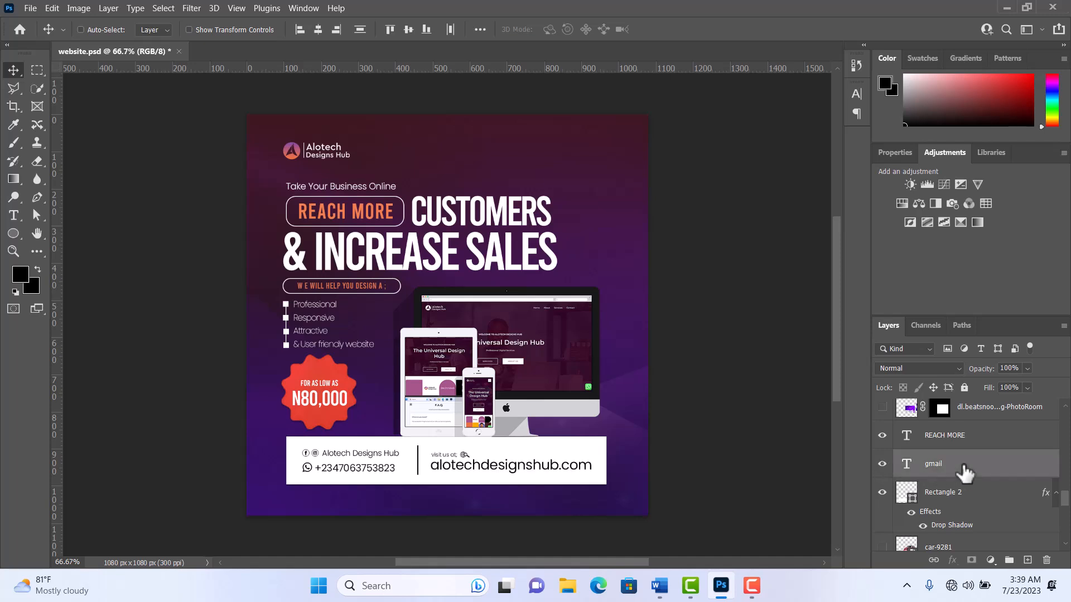
- Group all the selected contact-detail layers
{"action": "key", "text": "ctrl"}
{"action": "key", "text": "ctrl"}
{"action": "key", "text": "ctrl+g"}
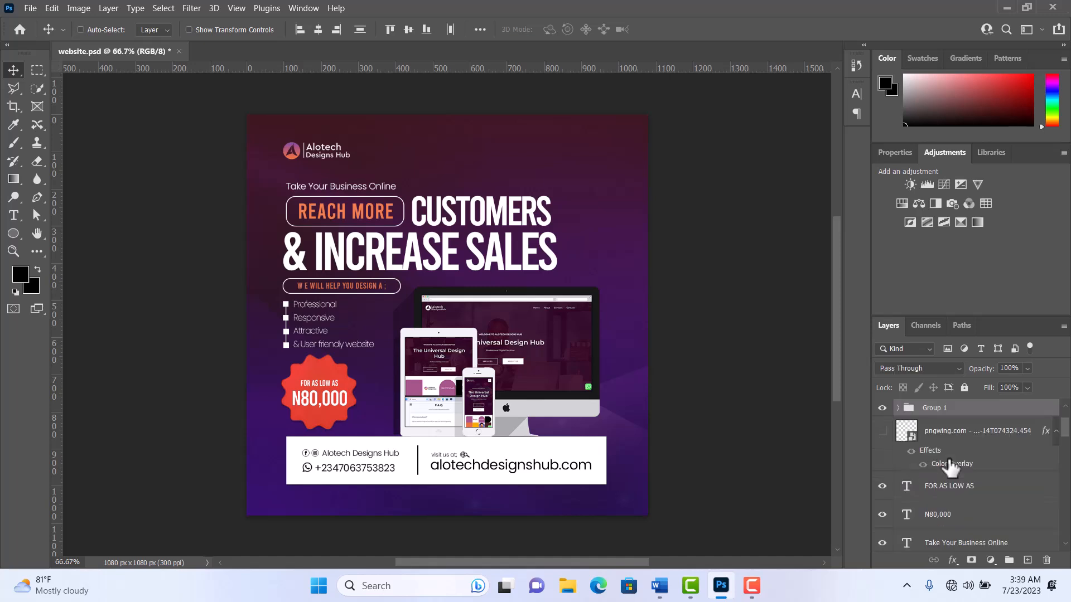
- Expand the new group, review the layers inside it, and check Shape 3 by hiding and reshowing it
{"action": "left_click", "coordinate": [898, 409]}
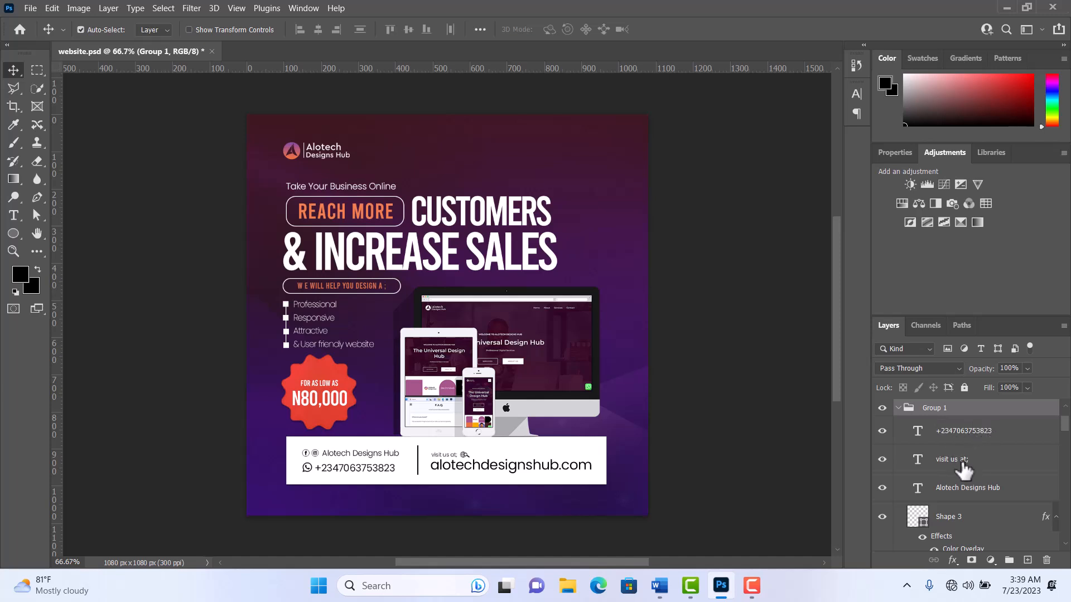
{"action": "scroll", "coordinate": [982, 471], "scroll_direction": "down", "scroll_amount": 1}
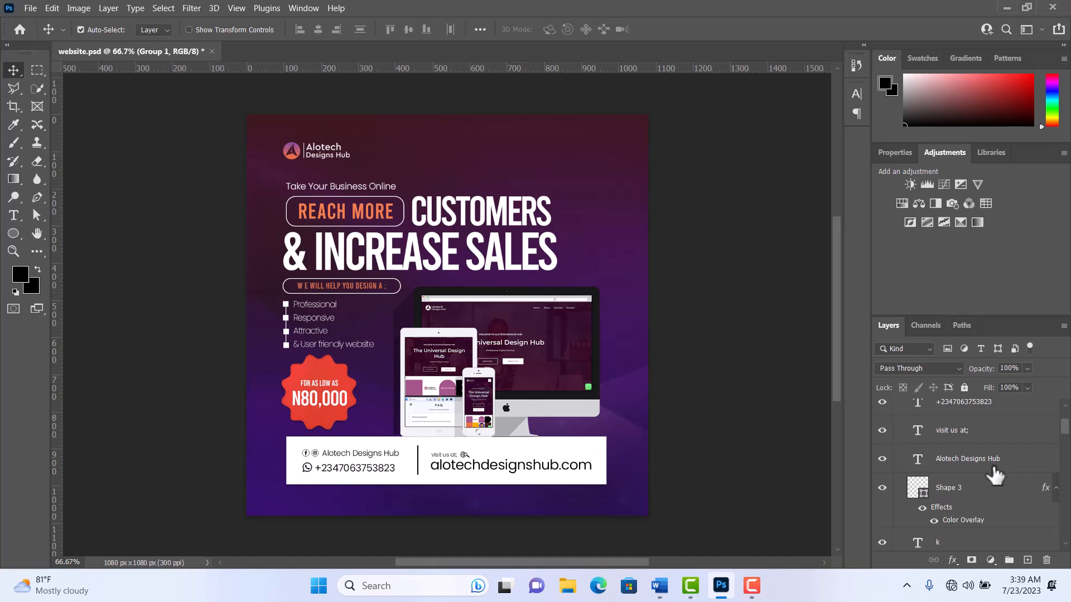
{"action": "scroll", "coordinate": [982, 469], "scroll_direction": "down", "scroll_amount": 2}
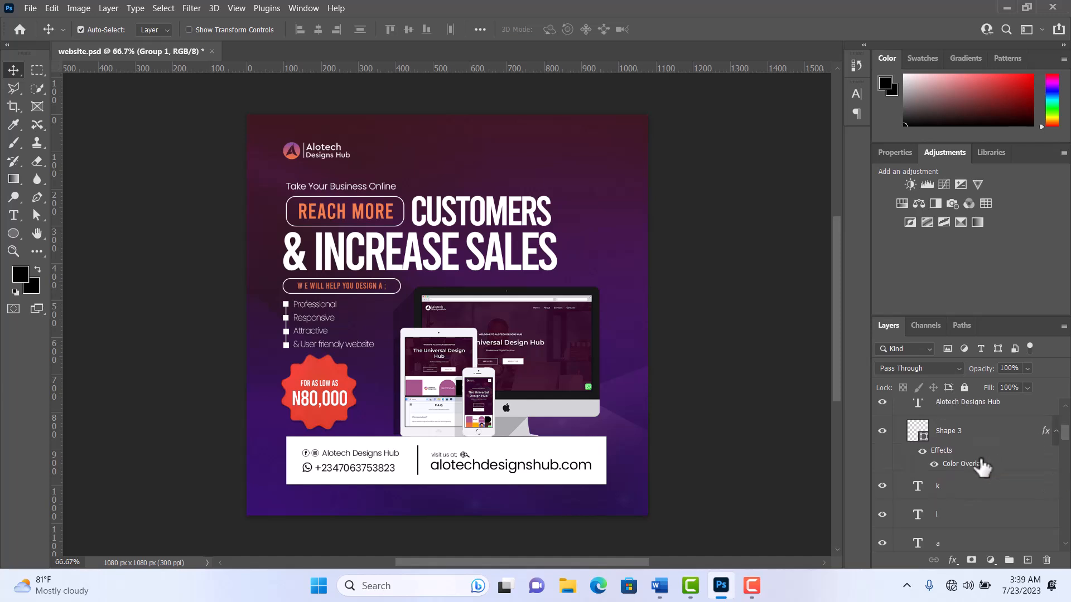
{"action": "scroll", "coordinate": [973, 478], "scroll_direction": "down", "scroll_amount": 1}
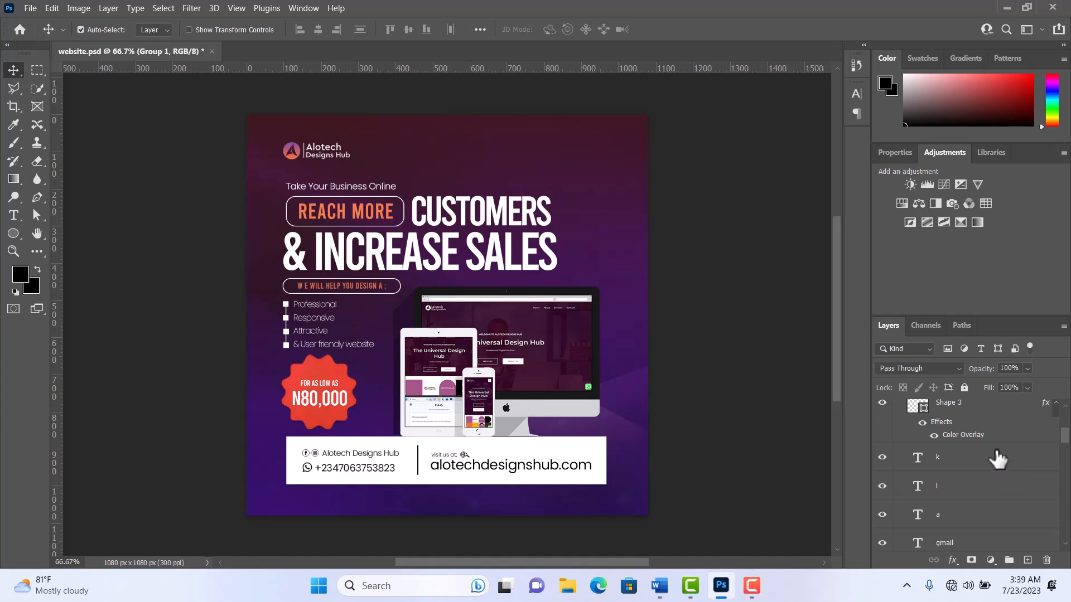
{"action": "scroll", "coordinate": [995, 458], "scroll_direction": "up", "scroll_amount": 1}
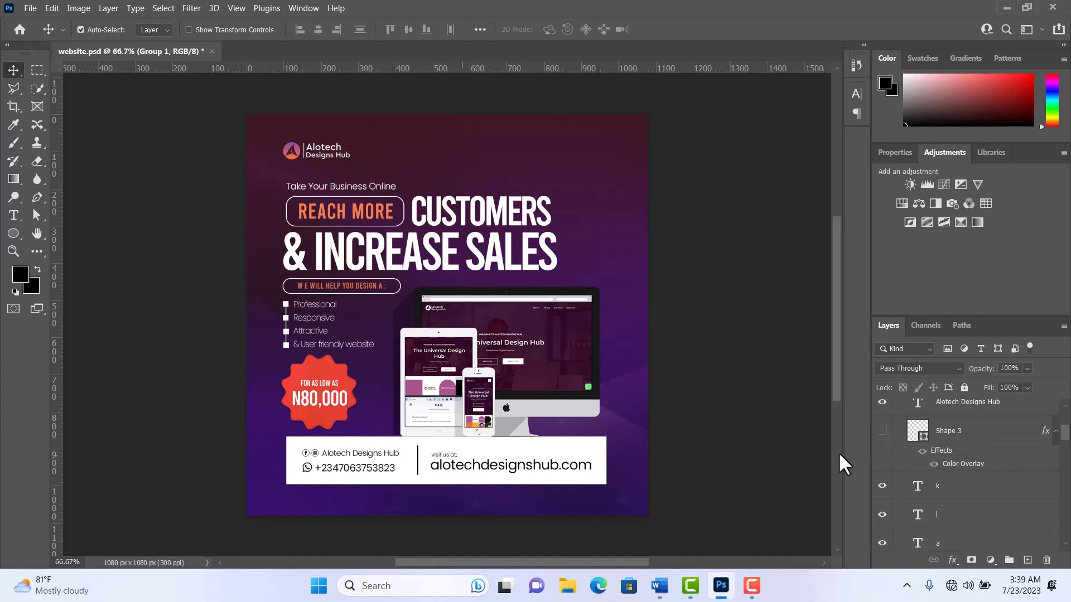
{"action": "left_click", "coordinate": [882, 432]}
- Check the gmail layer inside the group by hiding the website address and restoring it
{"action": "scroll", "coordinate": [942, 479], "scroll_direction": "down", "scroll_amount": 4}
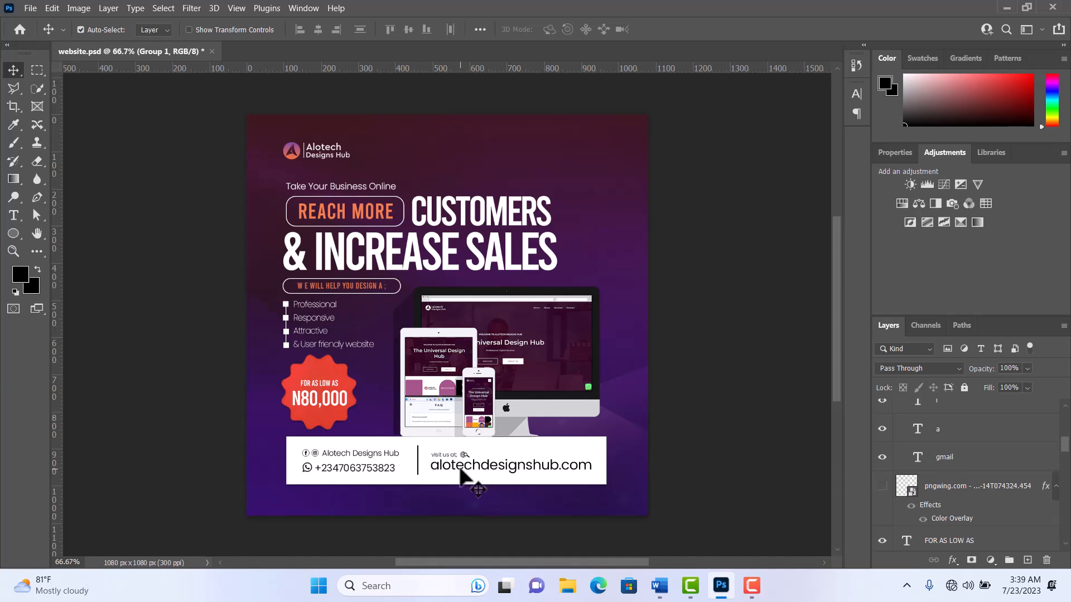
{"action": "left_click", "coordinate": [886, 463]}
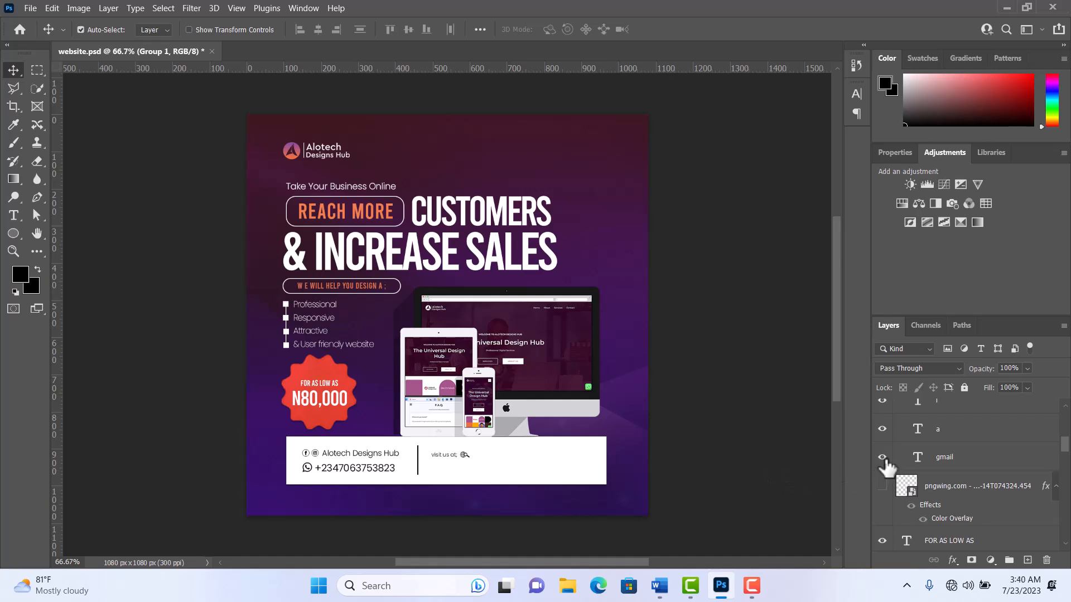
{"action": "key", "text": "ctrl+z"}
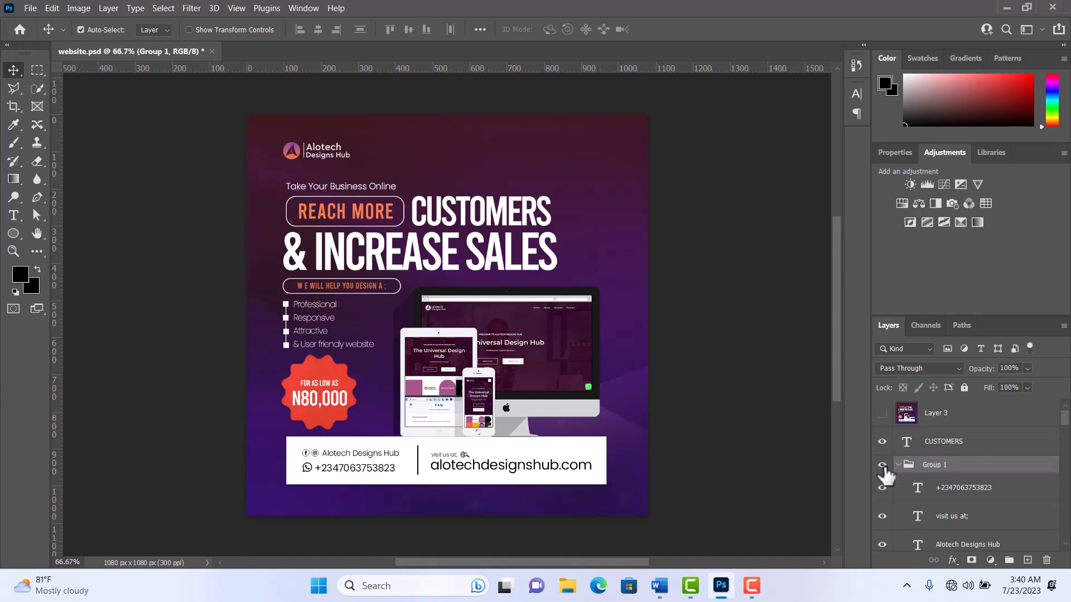
- Collapse the group of contact layers and rename it "contact details"
{"action": "left_click", "coordinate": [898, 466]}
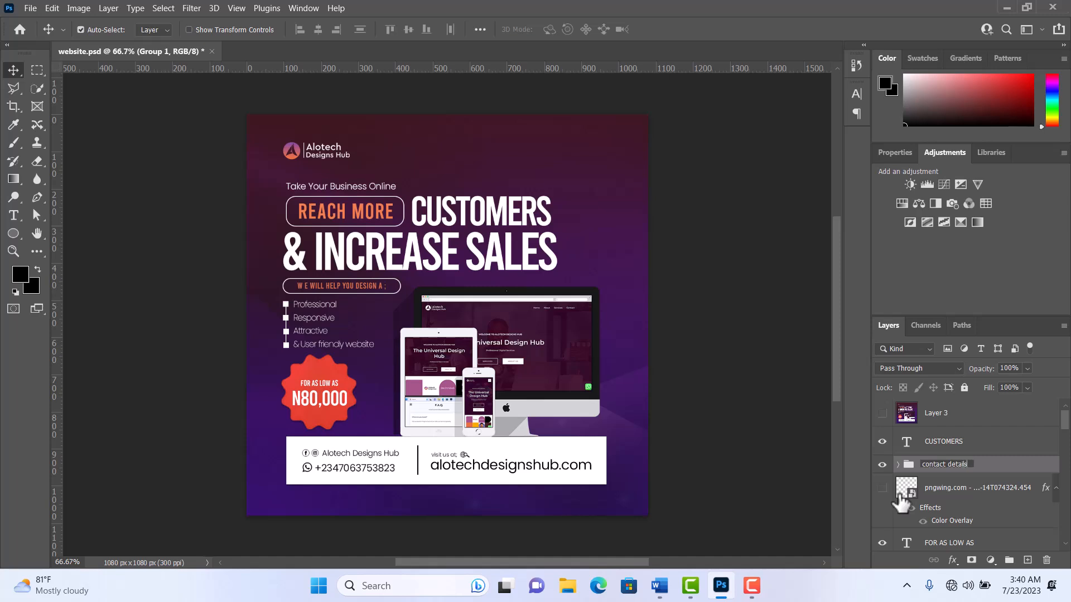
{"action": "key", "text": "Return"}
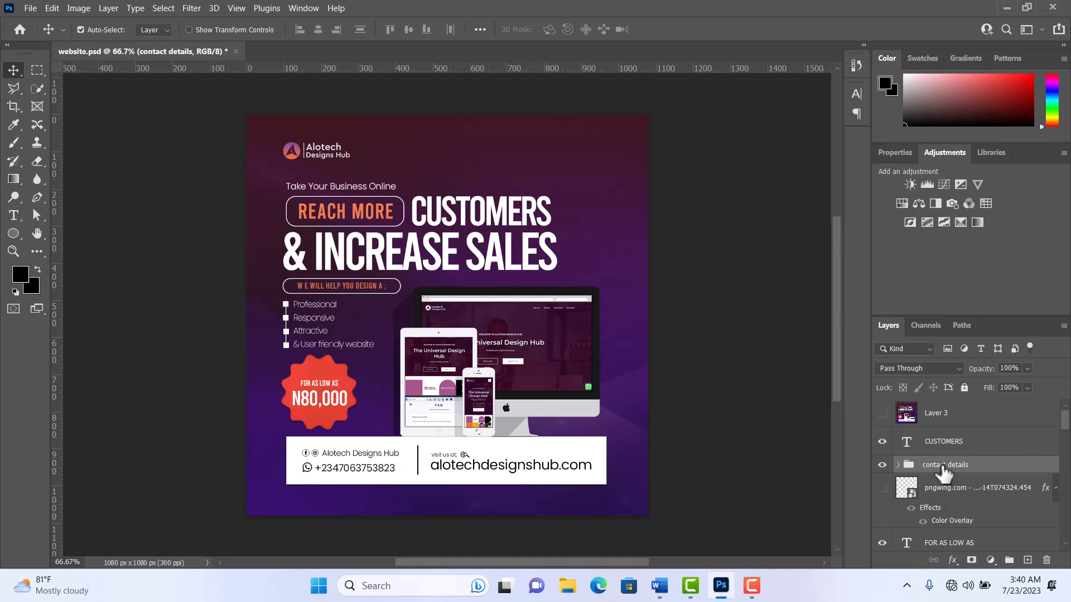
- Examine the remaining ungrouped layers below the contact details group, down to the background layers and Layer 0
{"action": "scroll", "coordinate": [938, 468], "scroll_direction": "down", "scroll_amount": 3}
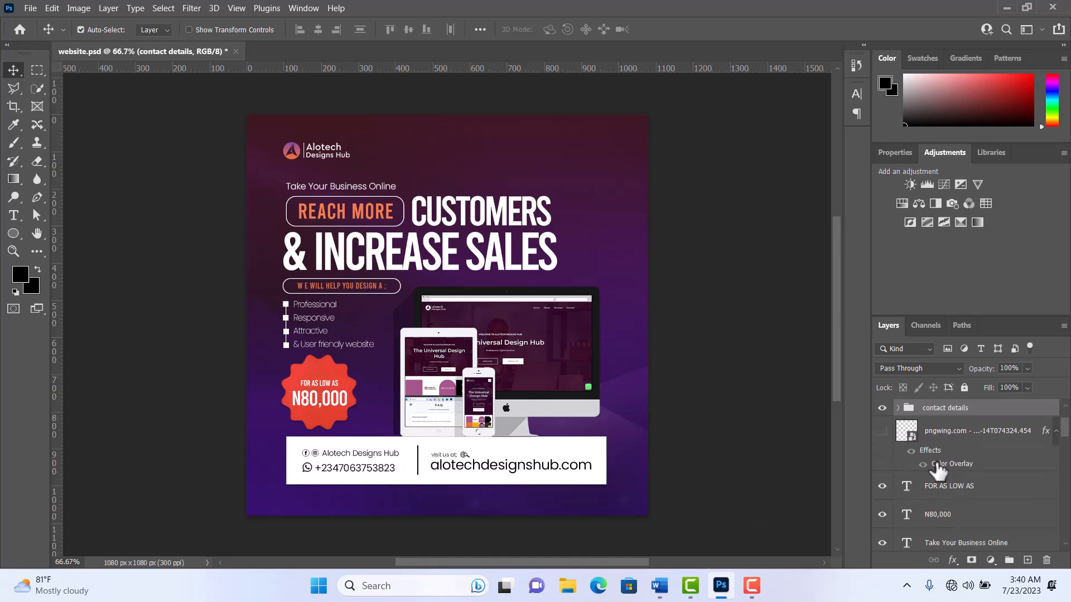
{"action": "scroll", "coordinate": [1000, 475], "scroll_direction": "down", "scroll_amount": 5}
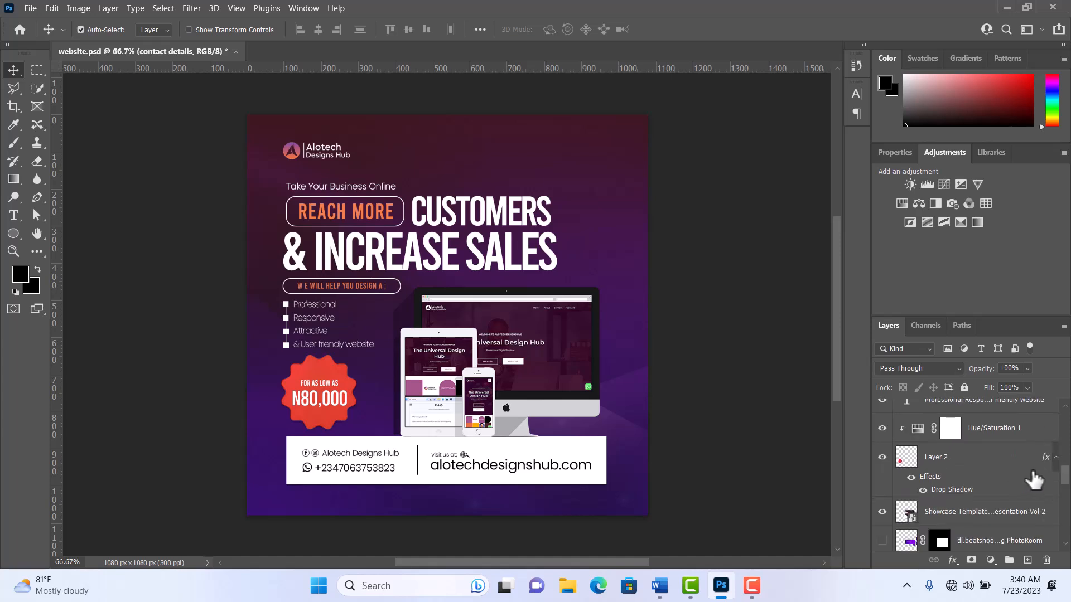
{"action": "scroll", "coordinate": [1032, 485], "scroll_direction": "down", "scroll_amount": 6}
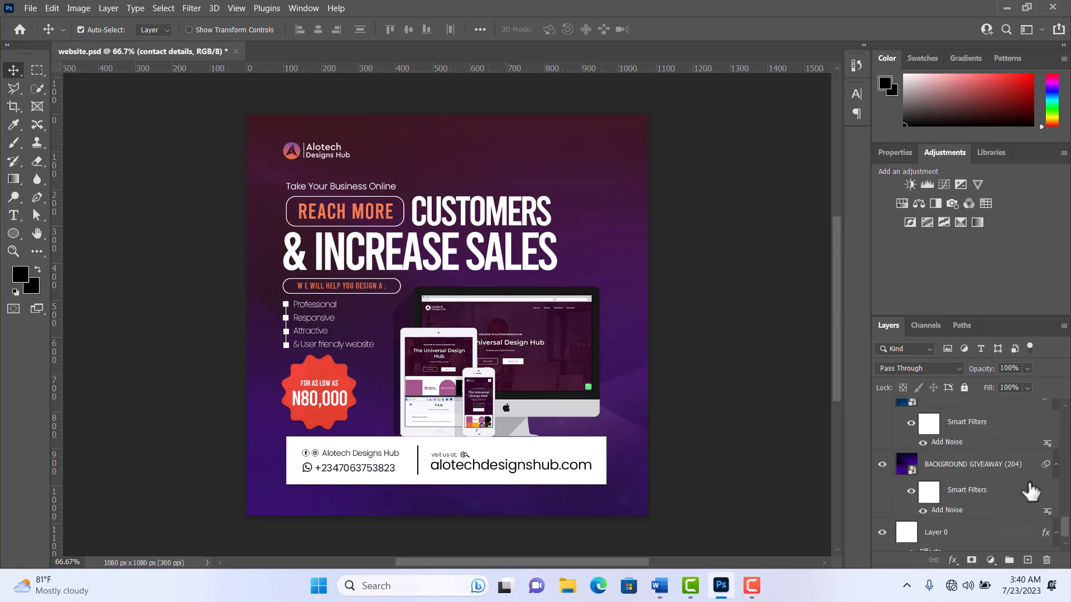
{"action": "scroll", "coordinate": [1029, 491], "scroll_direction": "down", "scroll_amount": 3}
{"action": "scroll", "coordinate": [1030, 490], "scroll_direction": "up", "scroll_amount": 8}
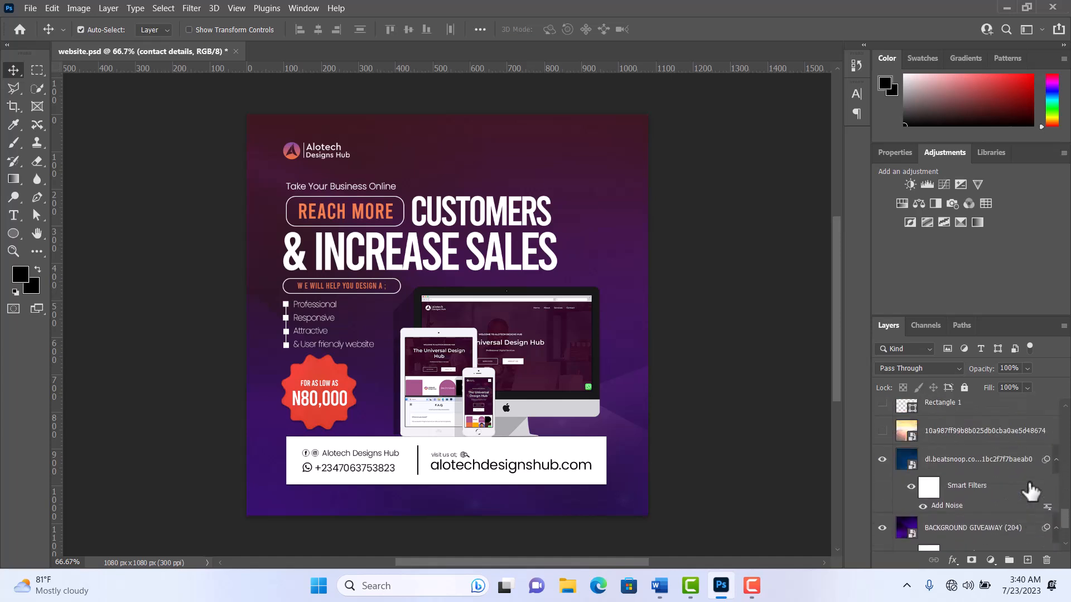
{"action": "scroll", "coordinate": [1030, 491], "scroll_direction": "up", "scroll_amount": 10}
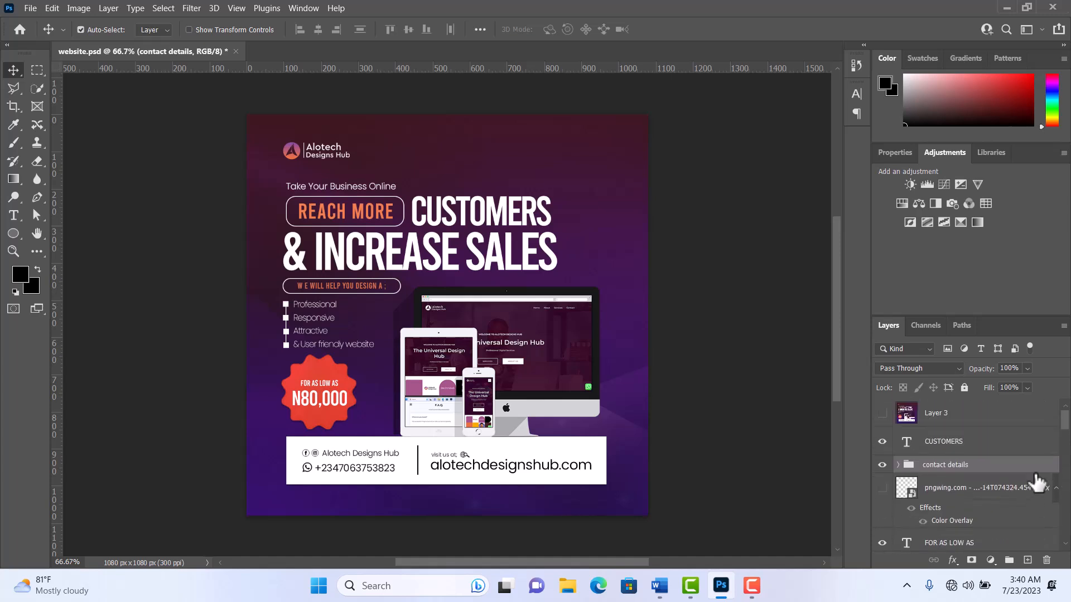
{"action": "left_click_drag", "start_coordinate": [1065, 427], "coordinate": [1065, 532]}
{"action": "scroll", "coordinate": [948, 473], "scroll_direction": "down", "scroll_amount": 1}
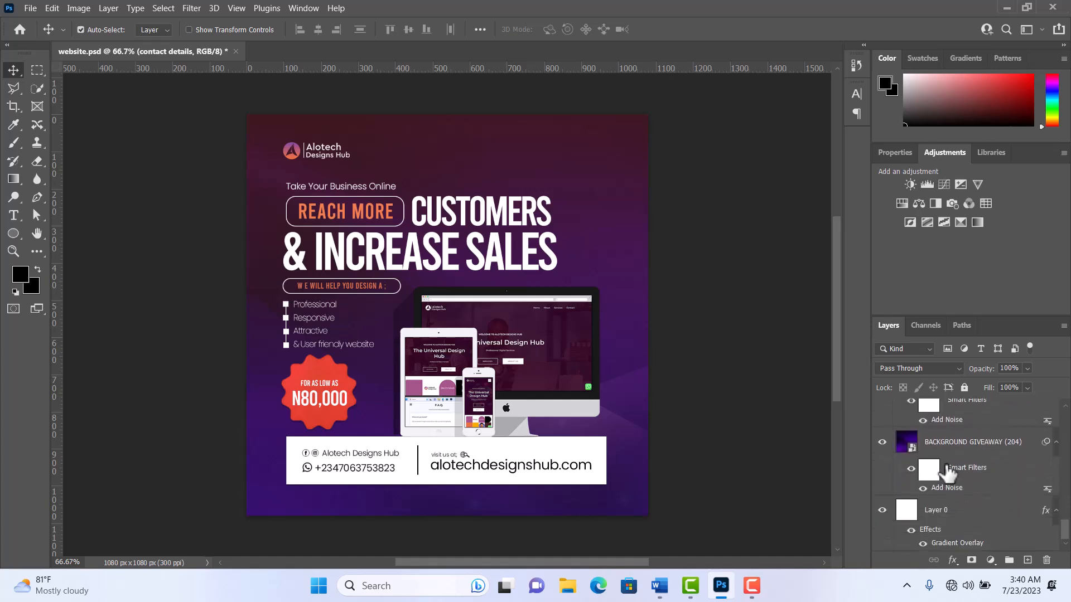
- Try to group Layer 0, BACKGROUND GIVEAWAY (204) and the dl.beatsnoop background layer together
{"action": "scroll", "coordinate": [970, 478], "scroll_direction": "up", "scroll_amount": 1}
{"action": "scroll", "coordinate": [942, 438], "scroll_direction": "up", "scroll_amount": 1}
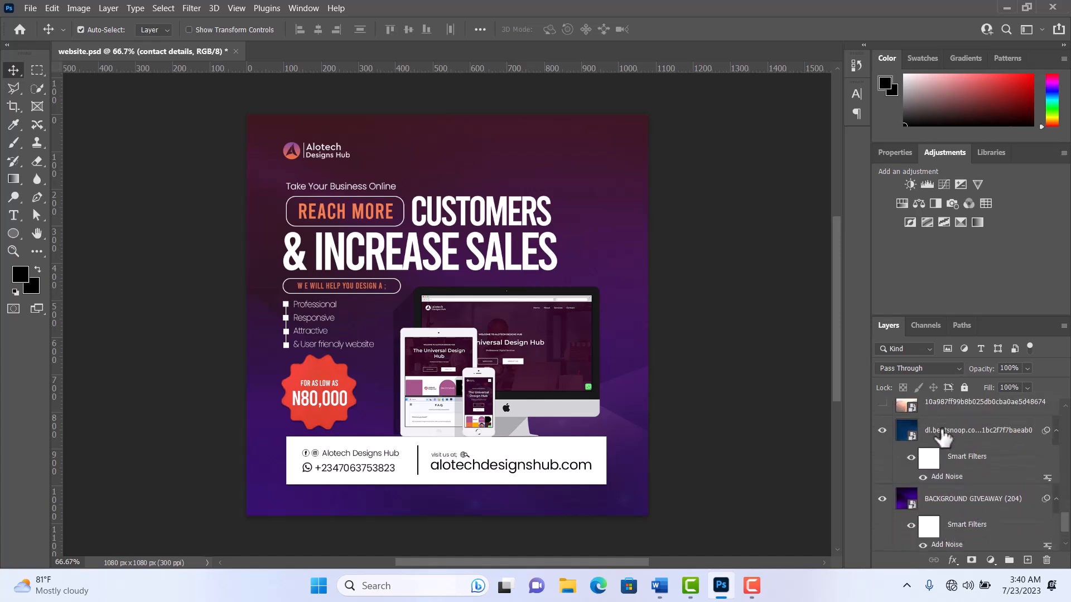
{"action": "scroll", "coordinate": [955, 533], "scroll_direction": "down", "scroll_amount": 2}
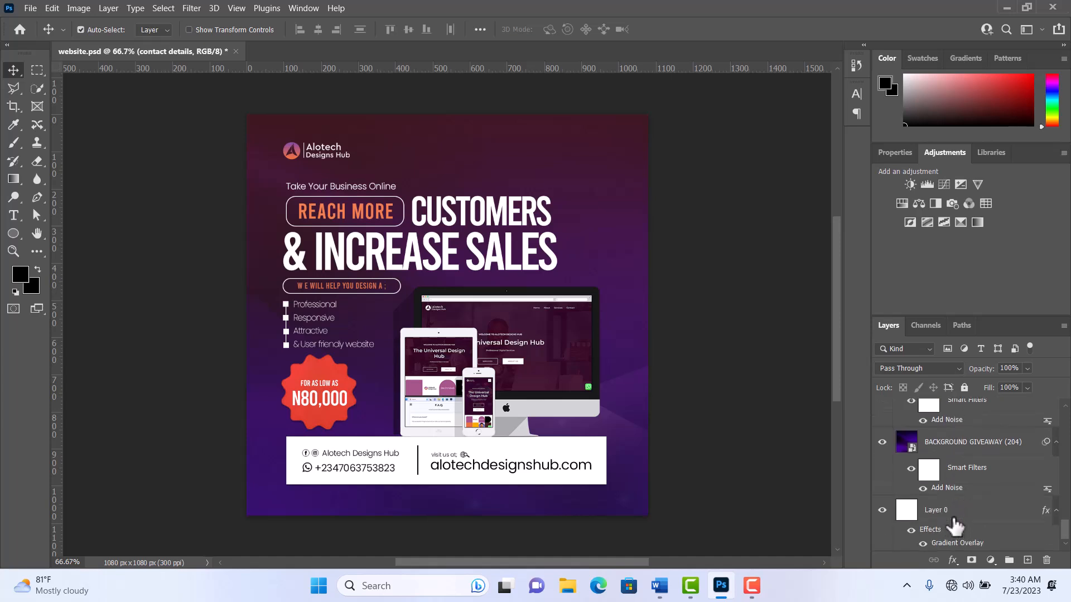
{"action": "left_click", "coordinate": [969, 520]}
{"action": "left_click", "coordinate": [975, 444]}
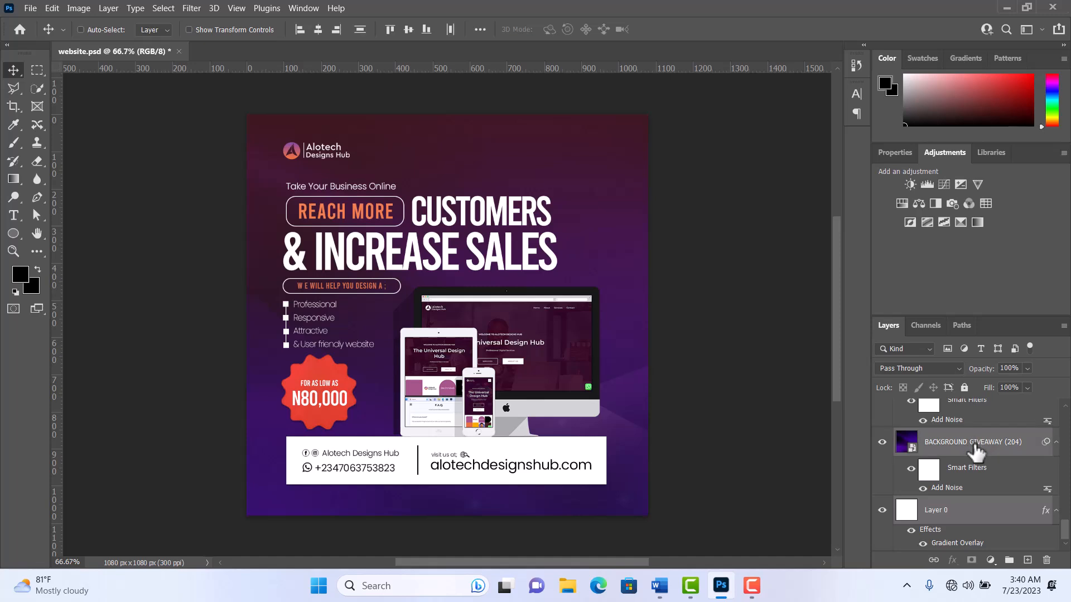
{"action": "scroll", "coordinate": [975, 448], "scroll_direction": "up", "scroll_amount": 2}
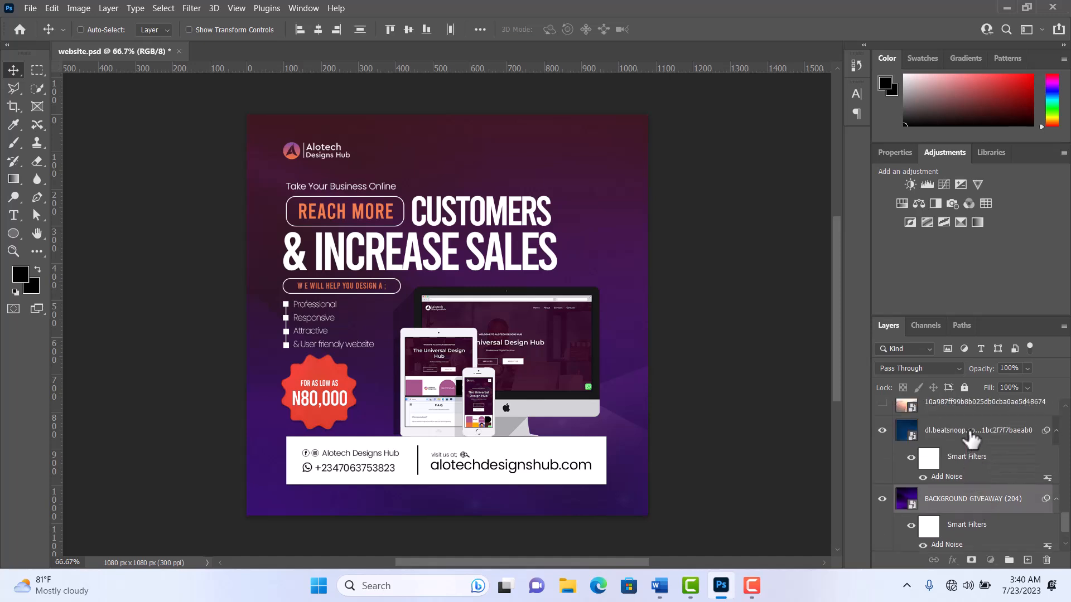
{"action": "left_click", "coordinate": [970, 438], "text": "ctrl"}
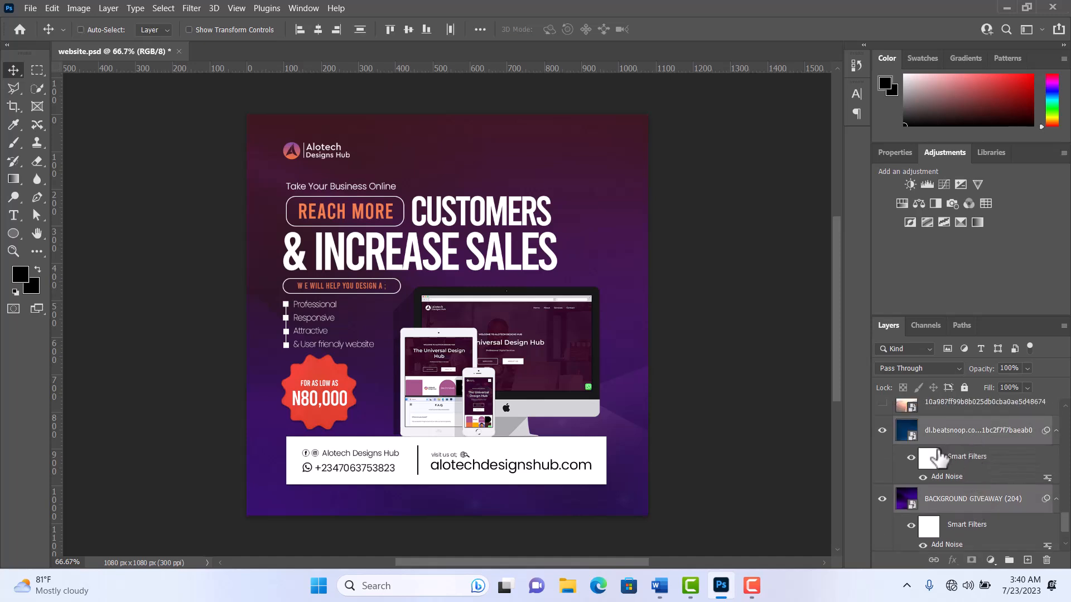
{"action": "key", "text": "ctrl+g"}
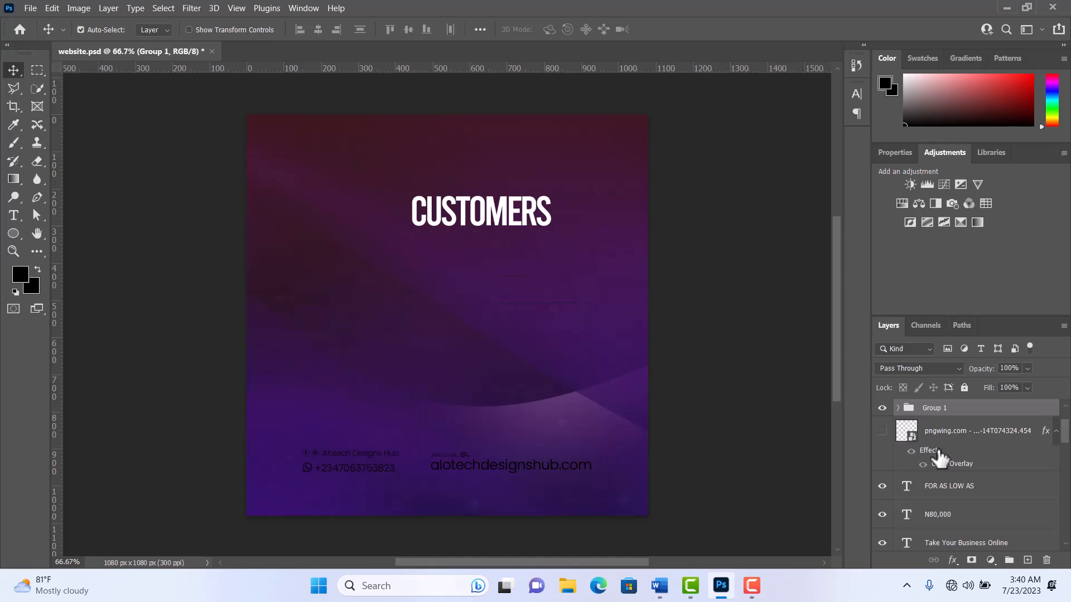
{"action": "scroll", "coordinate": [937, 443], "scroll_direction": "up", "scroll_amount": 1}
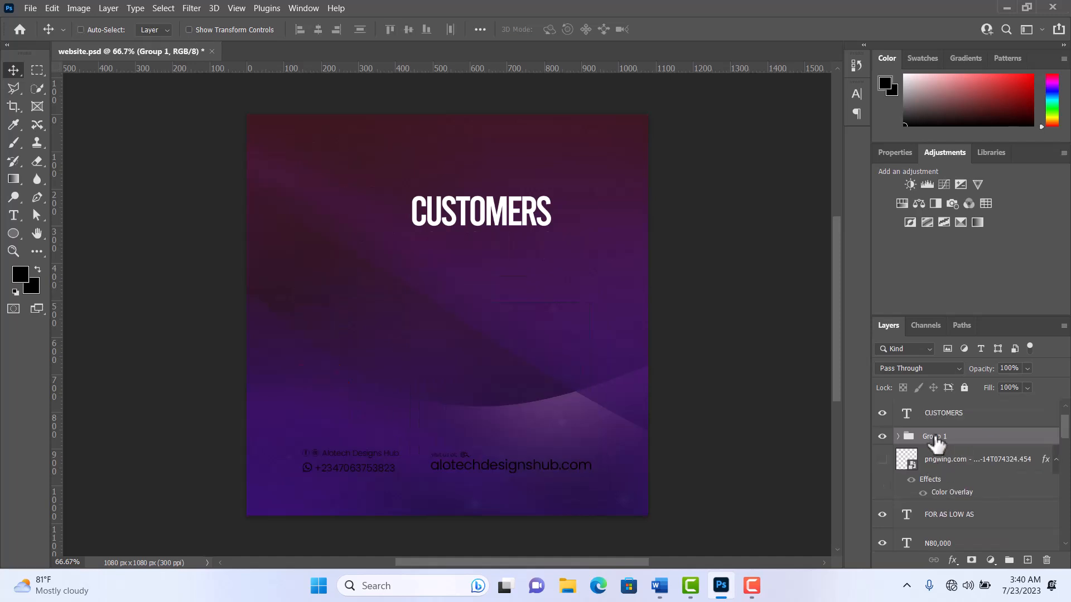
{"action": "key", "text": "Delete"}
- Deselect Layer 0 and the other background layers, leaving only the contact details group selected
{"action": "scroll", "coordinate": [981, 496], "scroll_direction": "down", "scroll_amount": 4}
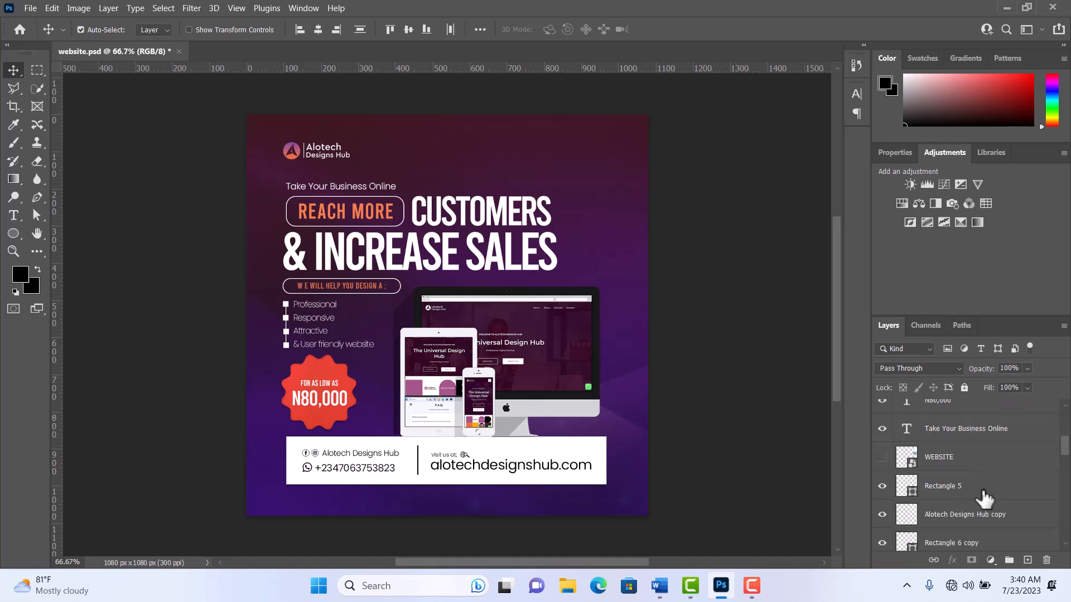
{"action": "scroll", "coordinate": [983, 498], "scroll_direction": "down", "scroll_amount": 8}
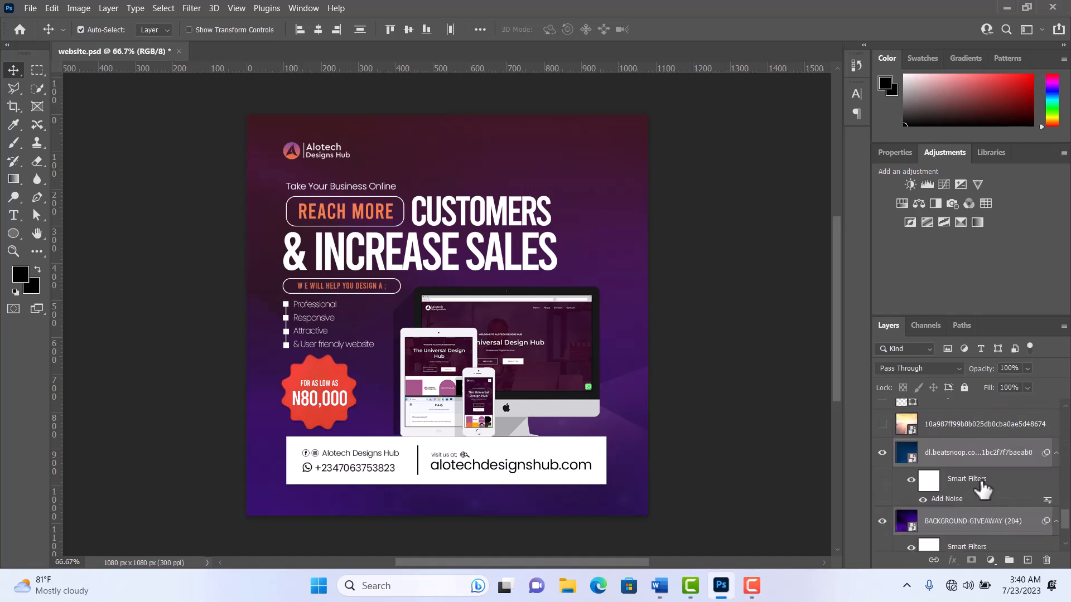
{"action": "scroll", "coordinate": [982, 493], "scroll_direction": "down", "scroll_amount": 1}
{"action": "scroll", "coordinate": [967, 499], "scroll_direction": "down", "scroll_amount": 1}
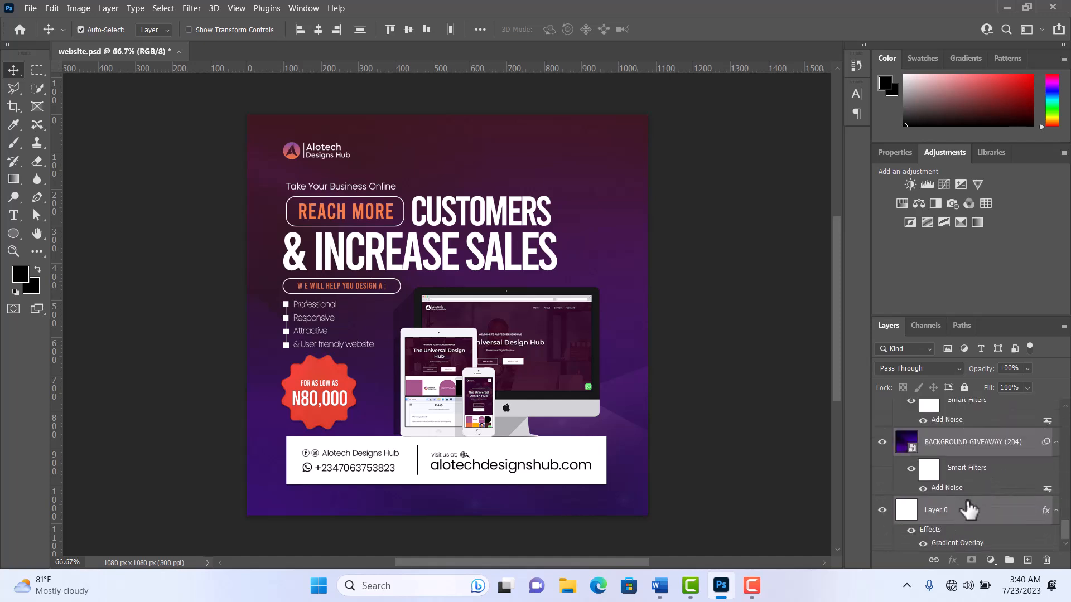
{"action": "scroll", "coordinate": [960, 470], "scroll_direction": "up", "scroll_amount": 1}
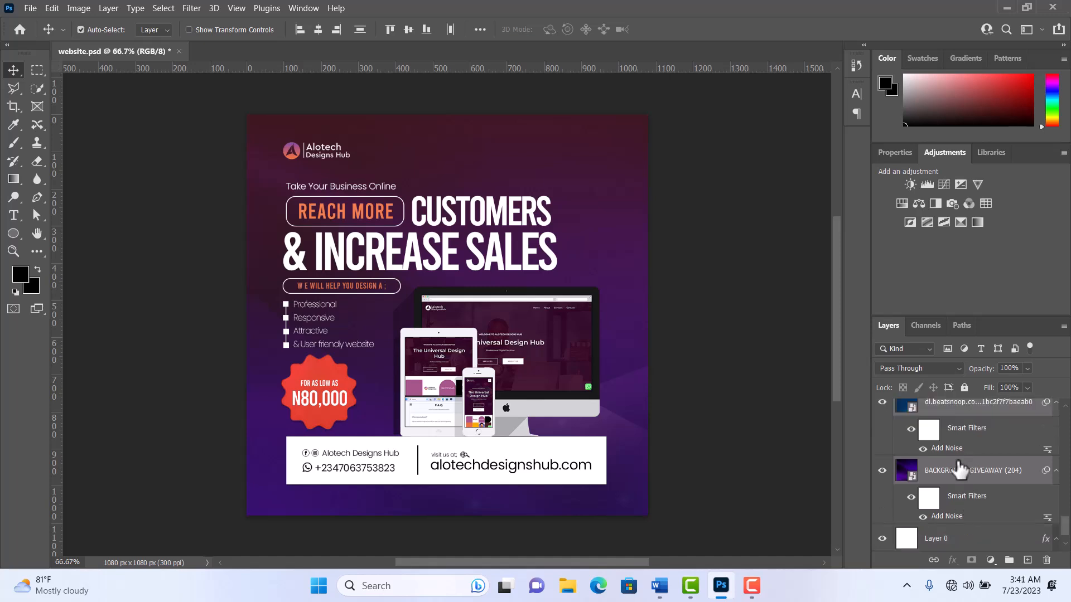
{"action": "key", "text": "ctrl+g"}
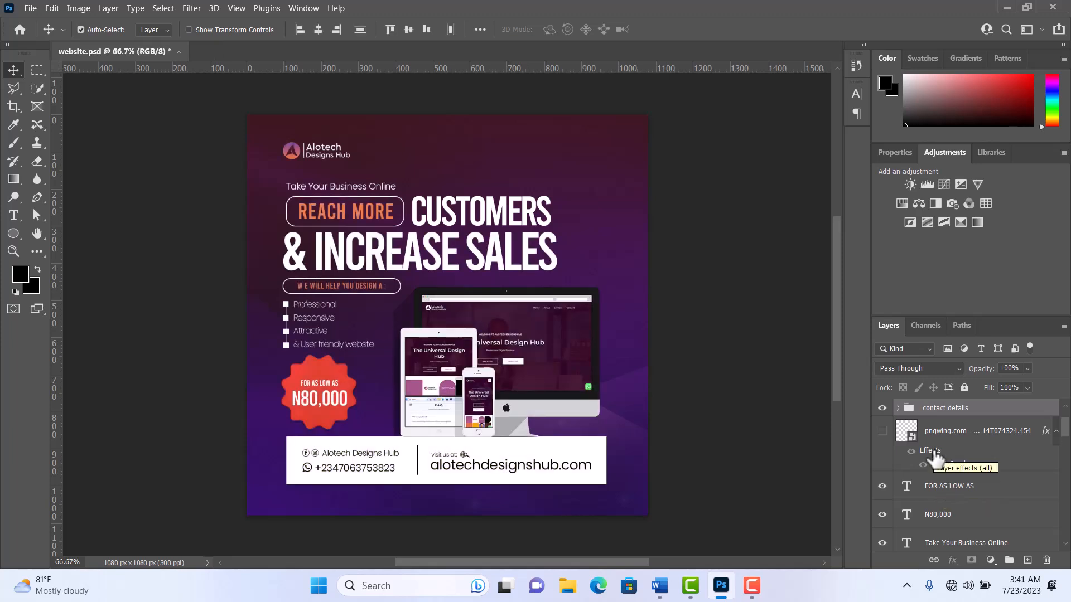
{"action": "scroll", "coordinate": [959, 475], "scroll_direction": "up", "scroll_amount": 2}
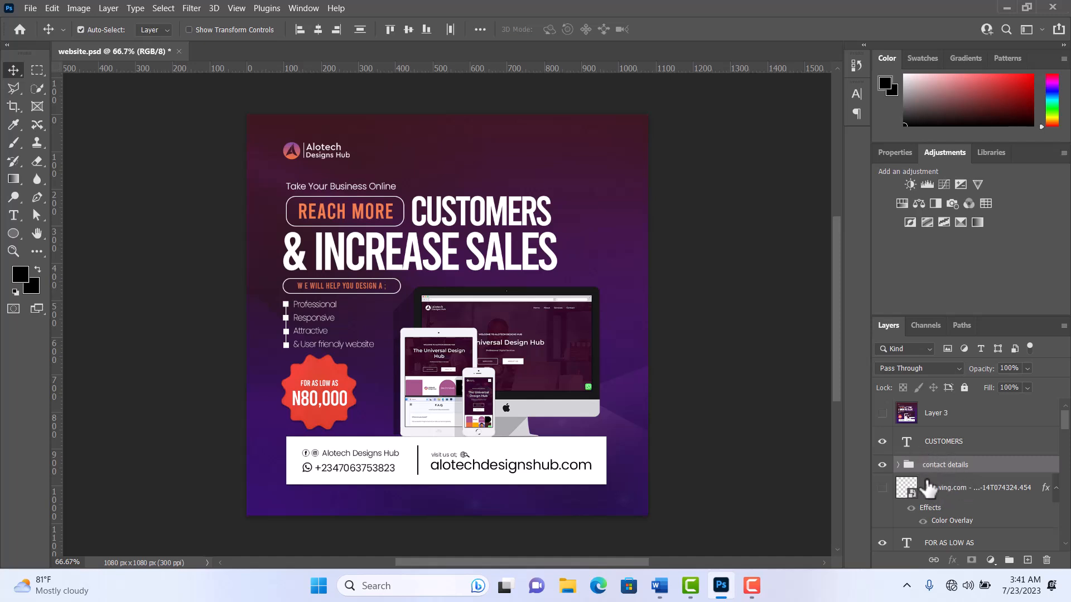
{"action": "scroll", "coordinate": [930, 488], "scroll_direction": "down", "scroll_amount": 1}
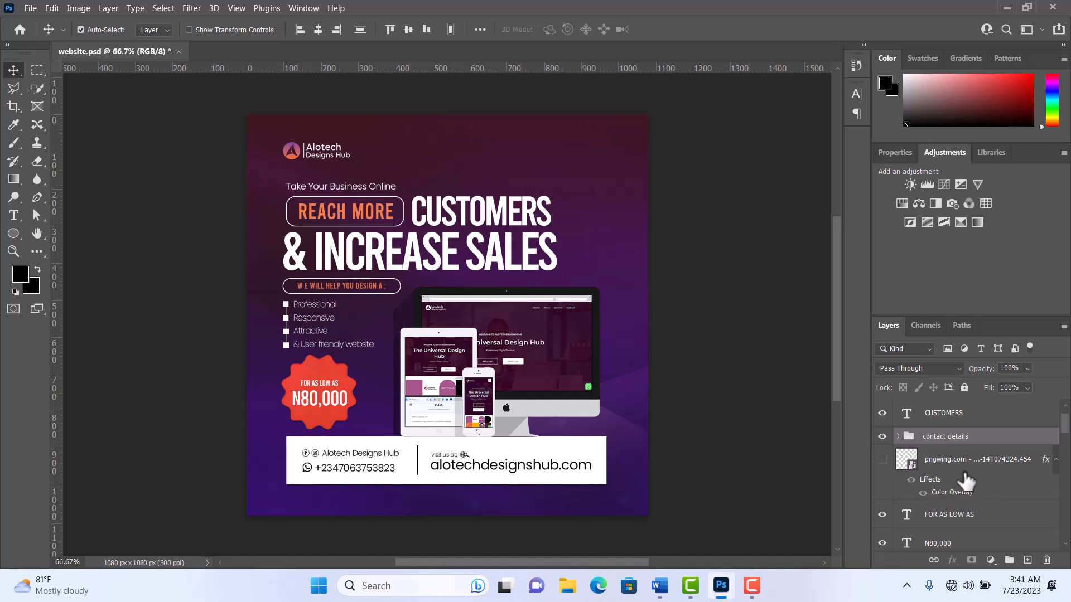
{"action": "left_click", "coordinate": [835, 582]}
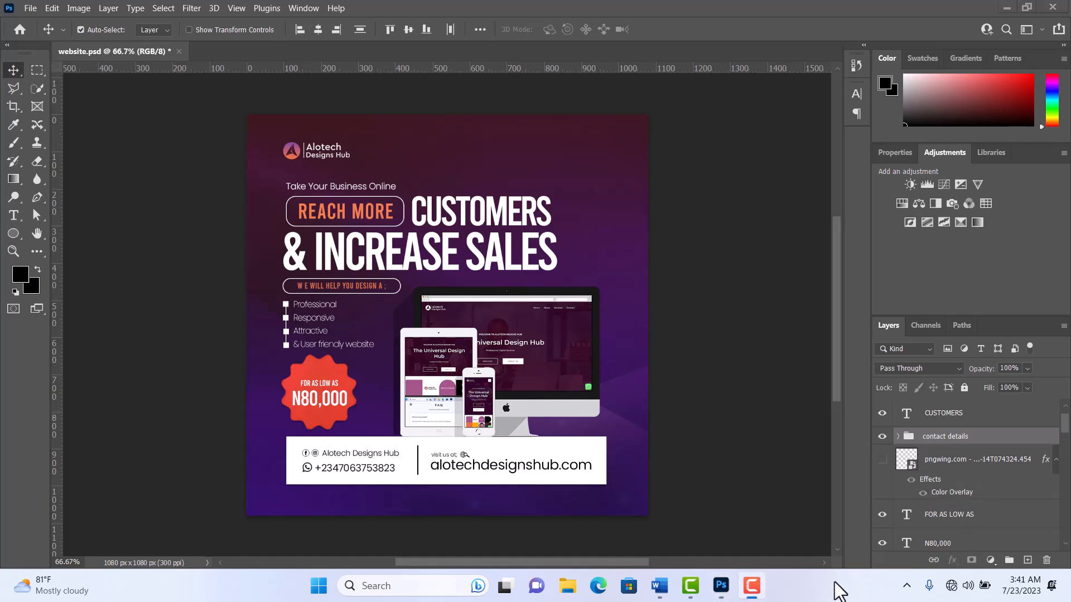